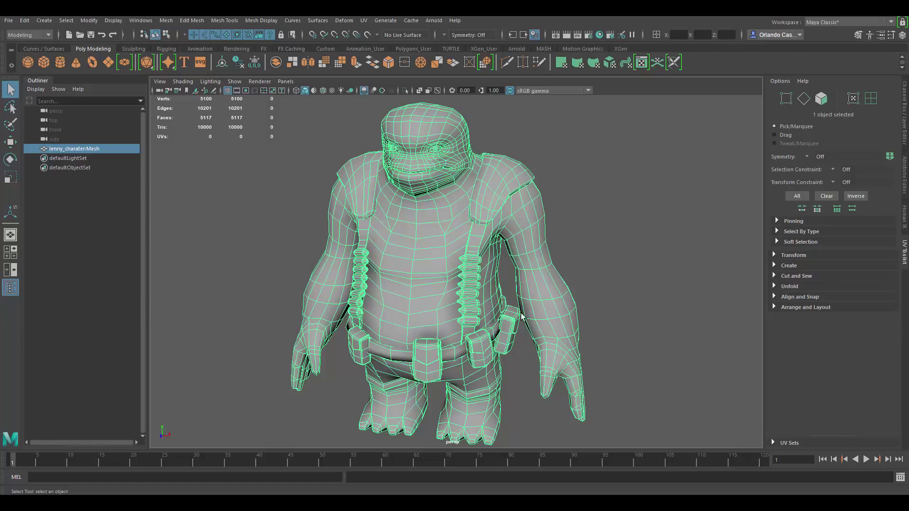
# Inspect the character mesh from several angles and switch it to face selection
pyautogui.keyDown('alt'); pyautogui.moveTo(509, 315); pyautogui.dragTo(530, 297, button='middle'); pyautogui.keyUp('alt')
pyautogui.keyDown('alt'); pyautogui.moveTo(529, 297); pyautogui.dragTo(501, 285, button='right'); pyautogui.keyUp('alt')
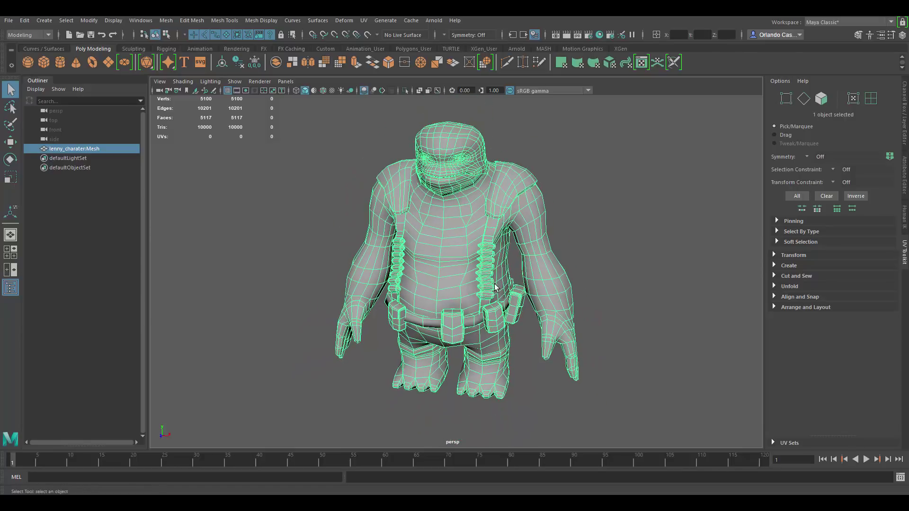
pyautogui.keyDown('alt'); pyautogui.moveTo(501, 285); pyautogui.dragTo(489, 292, button='middle'); pyautogui.keyUp('alt')
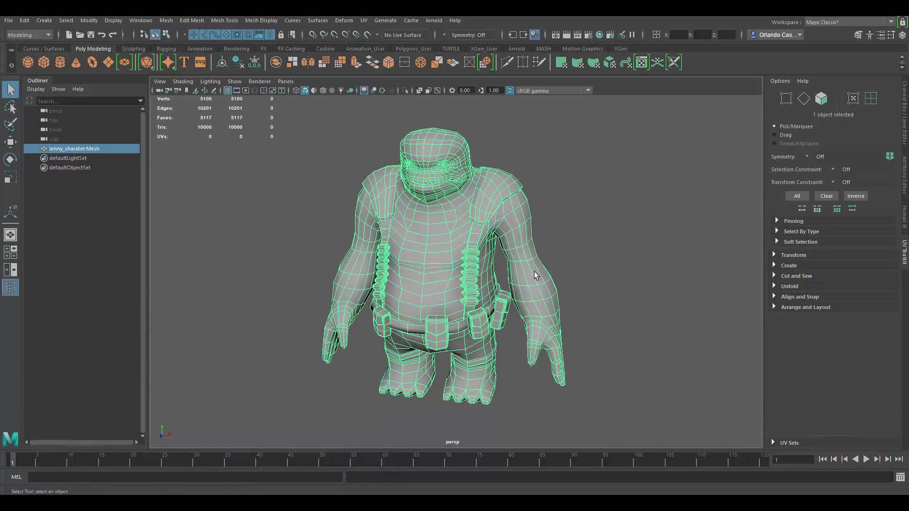
pyautogui.keyDown('alt'); pyautogui.moveTo(535, 274); pyautogui.dragTo(322, 305); pyautogui.keyUp('alt')
pyautogui.keyDown('alt'); pyautogui.moveTo(467, 314); pyautogui.dragTo(556, 317, button='right'); pyautogui.keyUp('alt')
pyautogui.keyDown('alt'); pyautogui.moveTo(556, 317); pyautogui.dragTo(440, 265); pyautogui.keyUp('alt')
pyautogui.rightClick(426, 178)
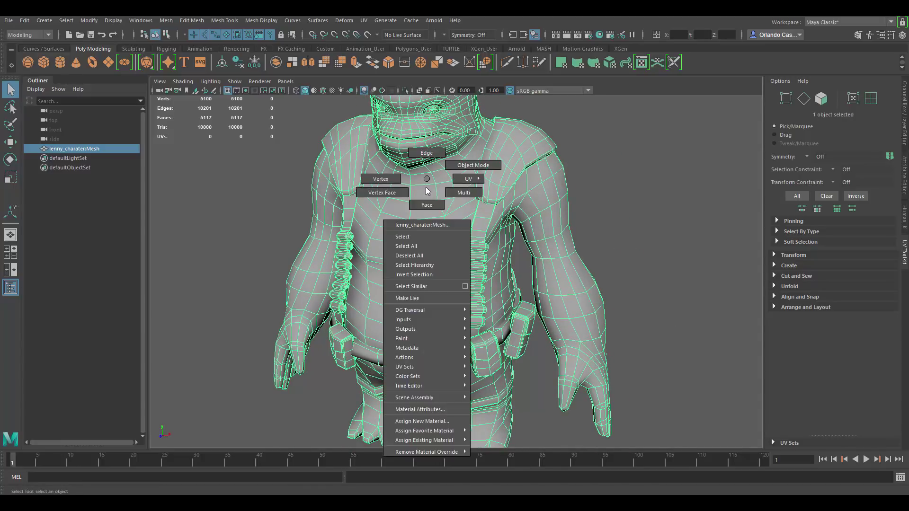
pyautogui.click(427, 205)
pyautogui.scroll(-5, 433, 209)
pyautogui.scroll(5, 443, 232)
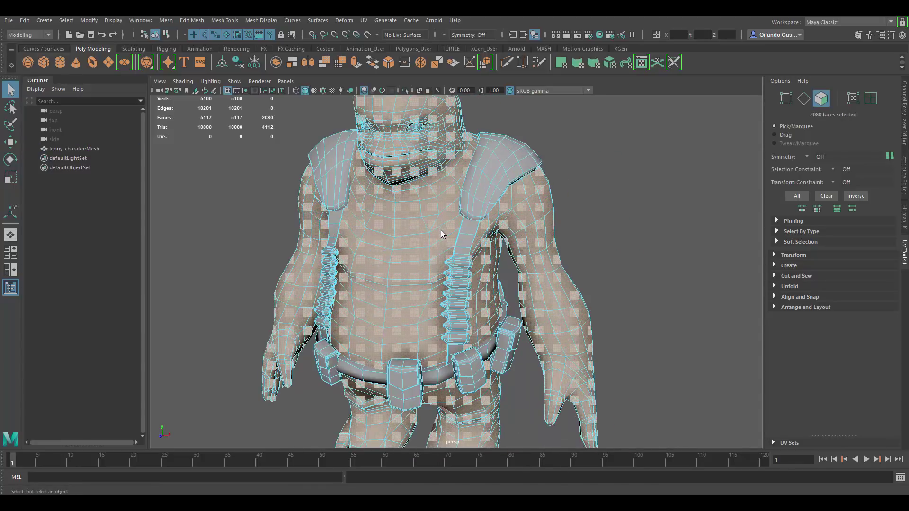
# Select all connected faces of the character's left shoulder pad
pyautogui.keyDown('alt'); pyautogui.moveTo(442, 234); pyautogui.dragTo(465, 248); pyautogui.keyUp('alt')
pyautogui.keyDown('alt'); pyautogui.moveTo(464, 247); pyautogui.dragTo(467, 305, button='right'); pyautogui.keyUp('alt')
pyautogui.keyDown('alt'); pyautogui.moveTo(467, 306); pyautogui.dragTo(465, 350, button='middle'); pyautogui.keyUp('alt')
pyautogui.scroll(3, 481, 192)
pyautogui.doubleClick(497, 210)
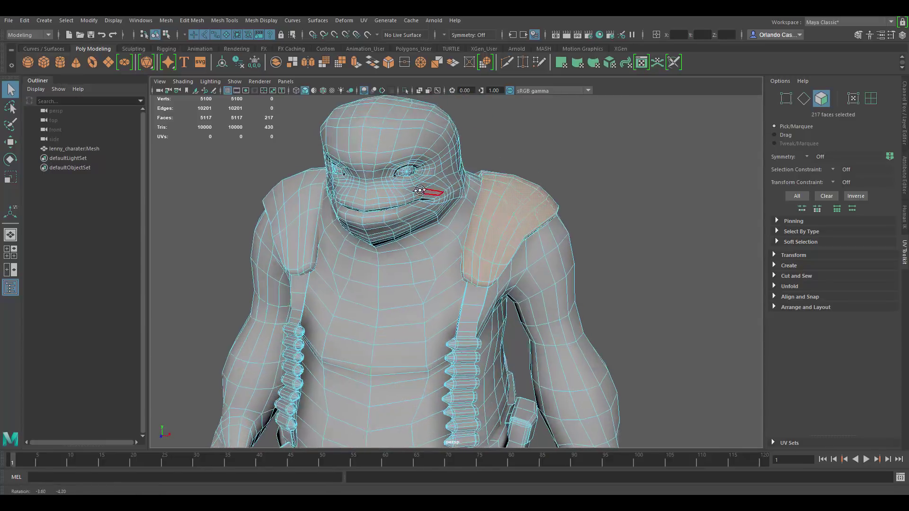
# Select all connected faces of the body and inspect which parts belong to it
pyautogui.keyDown('alt'); pyautogui.moveTo(405, 156); pyautogui.dragTo(431, 212, button='middle'); pyautogui.keyUp('alt')
pyautogui.scroll(5, 429, 211)
pyautogui.doubleClick(434, 182)
pyautogui.keyDown('alt'); pyautogui.moveTo(439, 257); pyautogui.dragTo(314, 231); pyautogui.keyUp('alt')
pyautogui.click(440, 257)
pyautogui.scroll(-2, 459, 255)
pyautogui.keyDown('alt'); pyautogui.moveTo(315, 230); pyautogui.dragTo(265, 230, button='right'); pyautogui.keyUp('alt')
pyautogui.keyDown('alt'); pyautogui.moveTo(445, 379); pyautogui.dragTo(448, 278, button='middle'); pyautogui.keyUp('alt')
pyautogui.keyDown('alt'); pyautogui.moveTo(447, 278); pyautogui.dragTo(426, 223); pyautogui.keyUp('alt')
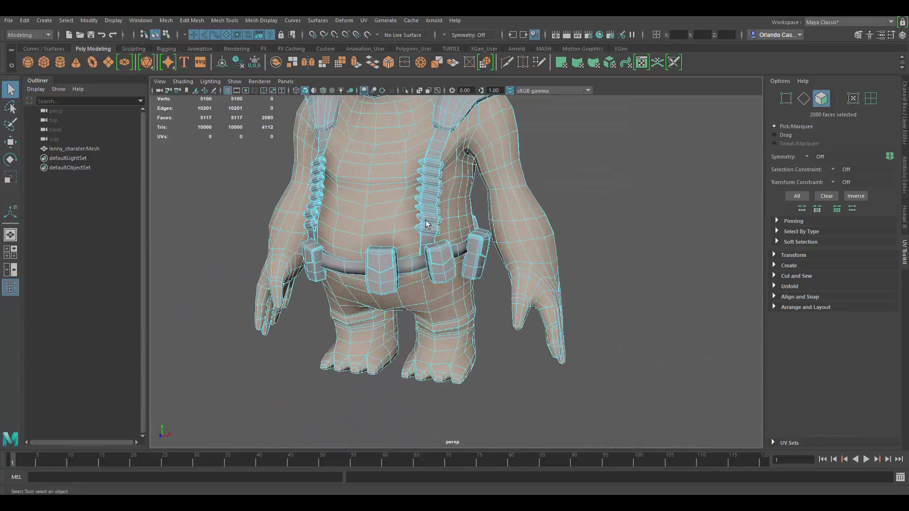
pyautogui.keyDown('alt'); pyautogui.moveTo(427, 199); pyautogui.dragTo(429, 254, button='middle'); pyautogui.keyUp('alt')
pyautogui.keyDown('alt'); pyautogui.moveTo(428, 253); pyautogui.dragTo(404, 197); pyautogui.keyUp('alt')
pyautogui.keyDown('alt'); pyautogui.moveTo(403, 197); pyautogui.dragTo(419, 232, button='middle'); pyautogui.keyUp('alt')
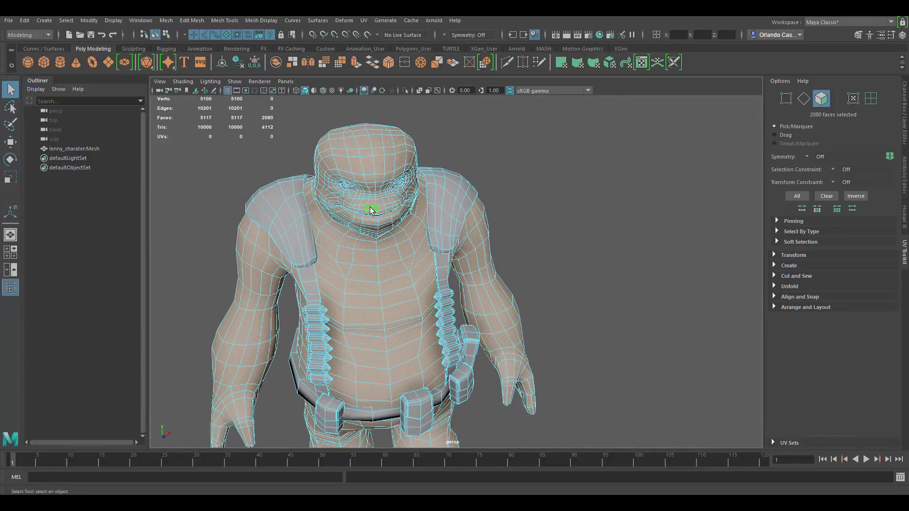
# Return to object mode and select the entire character mesh again
pyautogui.moveTo(371, 209); pyautogui.dragTo(416, 185, button='right')
pyautogui.click(535, 147)
pyautogui.keyDown('alt'); pyautogui.moveTo(555, 273); pyautogui.dragTo(461, 252); pyautogui.keyUp('alt')
pyautogui.click(438, 240)
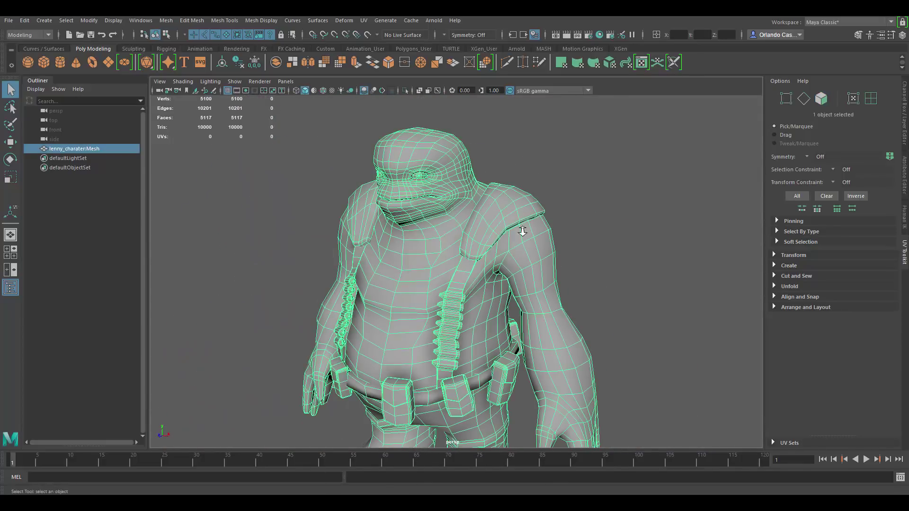
pyautogui.scroll(-4, 520, 232)
pyautogui.keyDown('alt'); pyautogui.moveTo(499, 231); pyautogui.dragTo(514, 236, button='middle'); pyautogui.keyUp('alt')
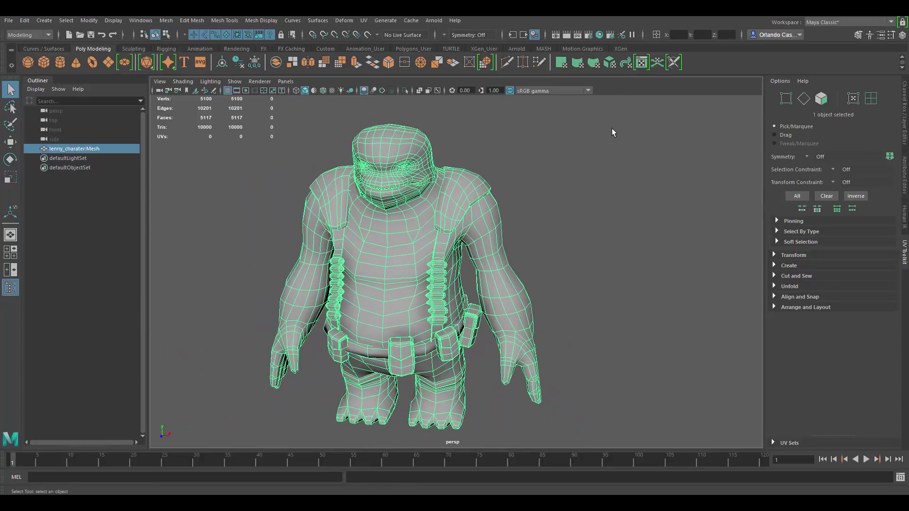
# Show the UV Editor and position its window beside the character
pyautogui.click(642, 63)
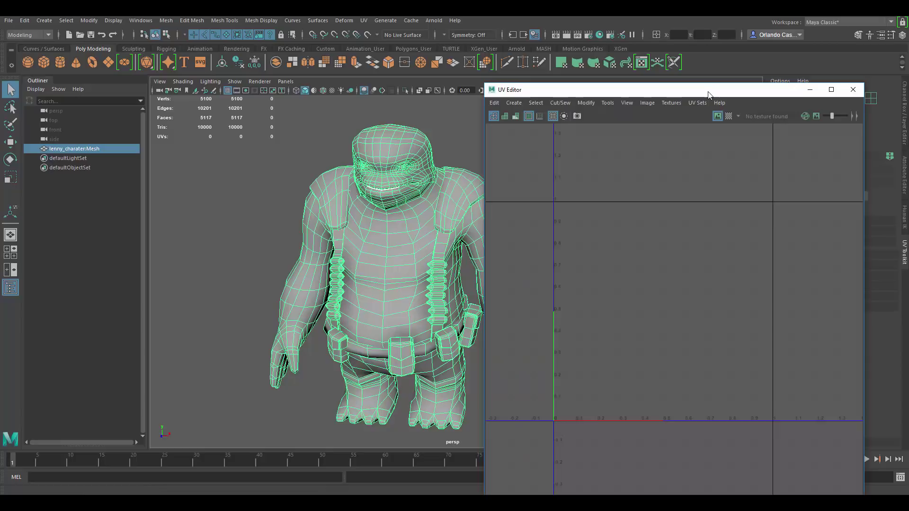
pyautogui.moveTo(709, 88); pyautogui.dragTo(607, 55)
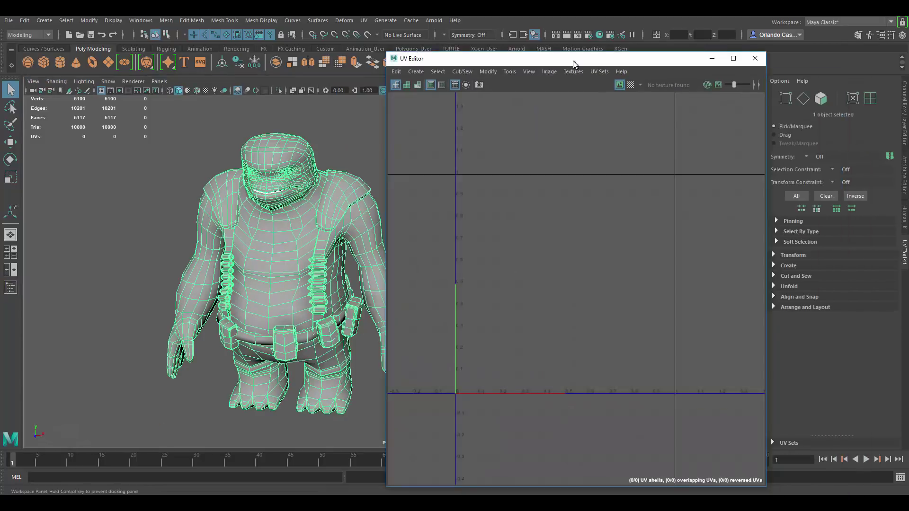
pyautogui.moveTo(667, 68); pyautogui.dragTo(661, 56)
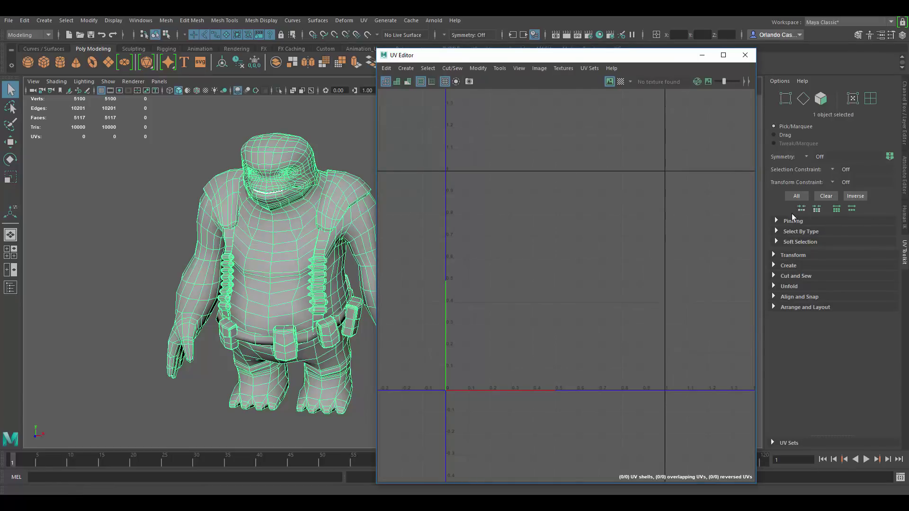
# Apply a planar UV projection to the whole character mesh
pyautogui.keyDown('alt'); pyautogui.moveTo(331, 228); pyautogui.dragTo(326, 260); pyautogui.keyUp('alt')
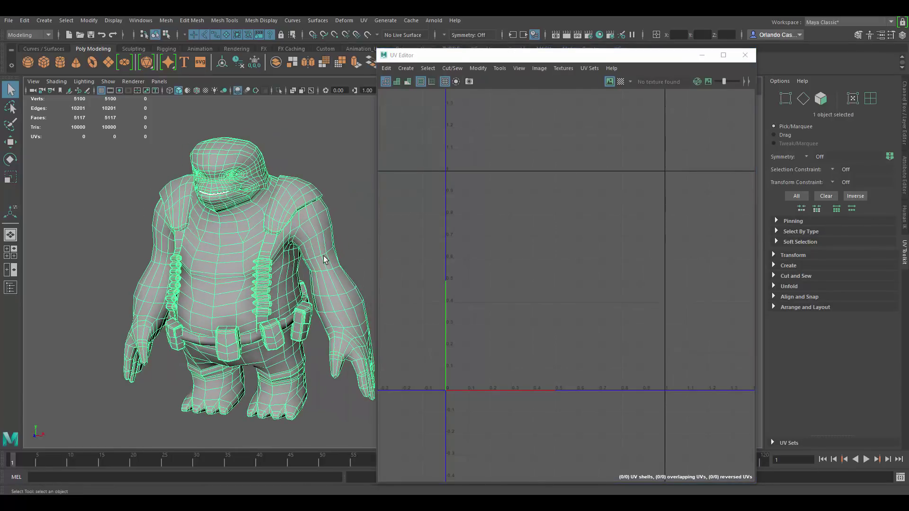
pyautogui.scroll(-5, 609, 235)
pyautogui.scroll(6, 570, 234)
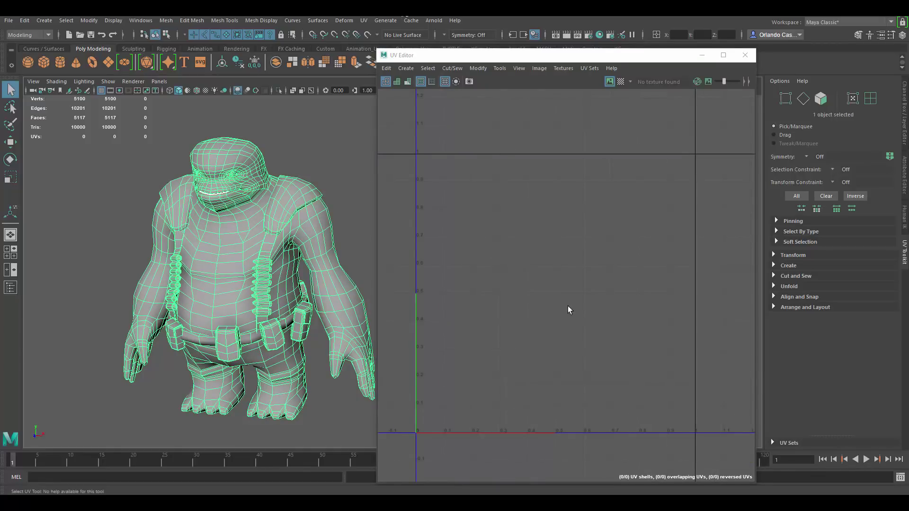
pyautogui.scroll(-4, 576, 271)
pyautogui.scroll(4, 576, 271)
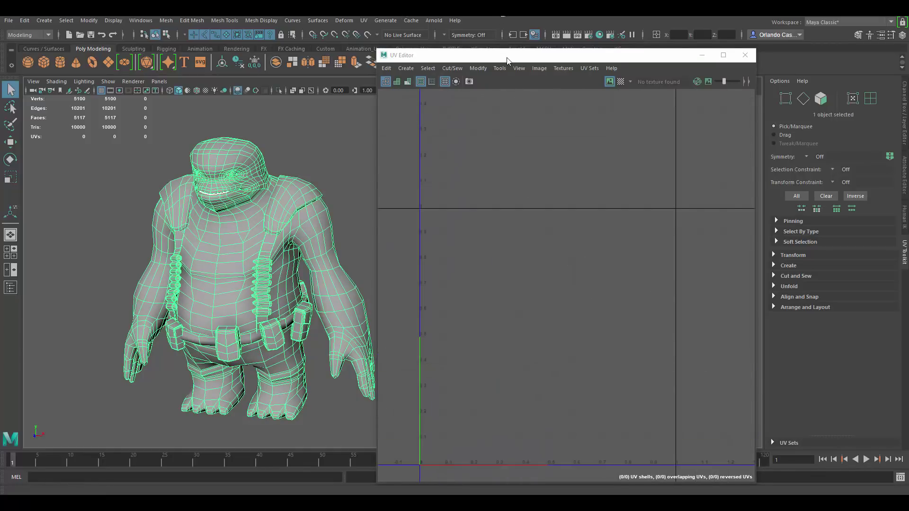
pyautogui.moveTo(510, 55); pyautogui.dragTo(522, 102)
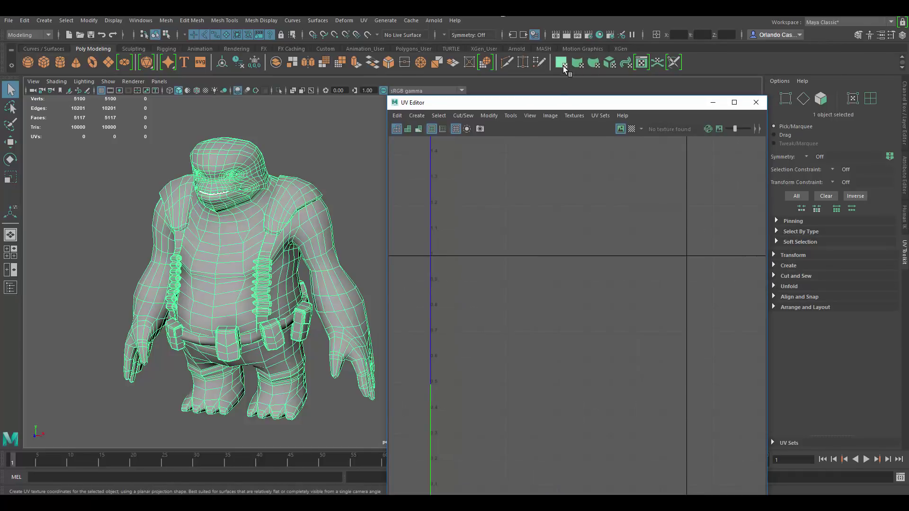
pyautogui.click(364, 20)
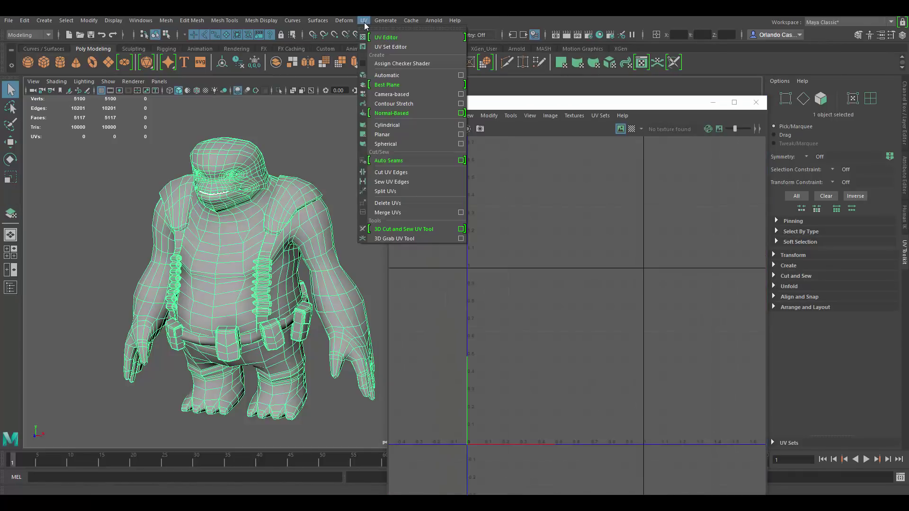
pyautogui.click(384, 135)
pyautogui.scroll(3, 527, 296)
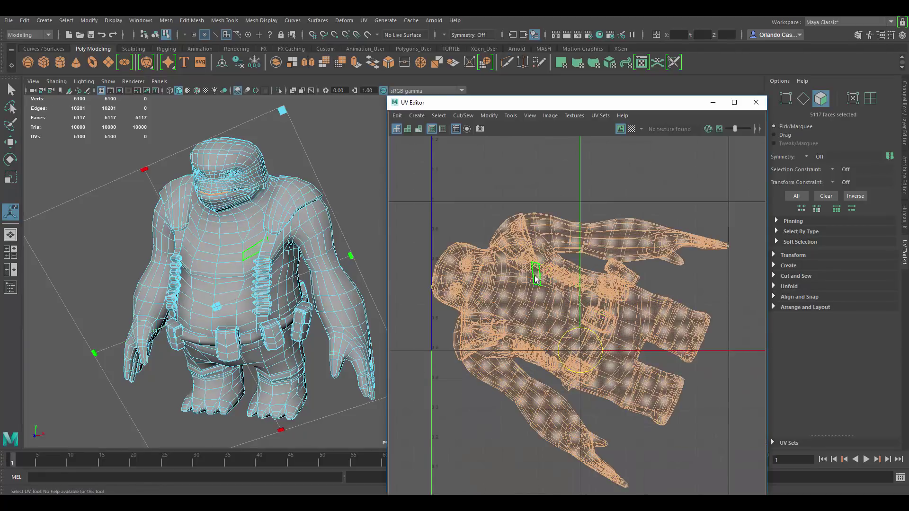
# Select all of the character's UVs and move them horizontally out of the 0–1 UV space, beyond U = 1
pyautogui.scroll(-2, 533, 268)
pyautogui.scroll(2, 519, 261)
pyautogui.moveTo(518, 260); pyautogui.dragTo(634, 191, button='right')
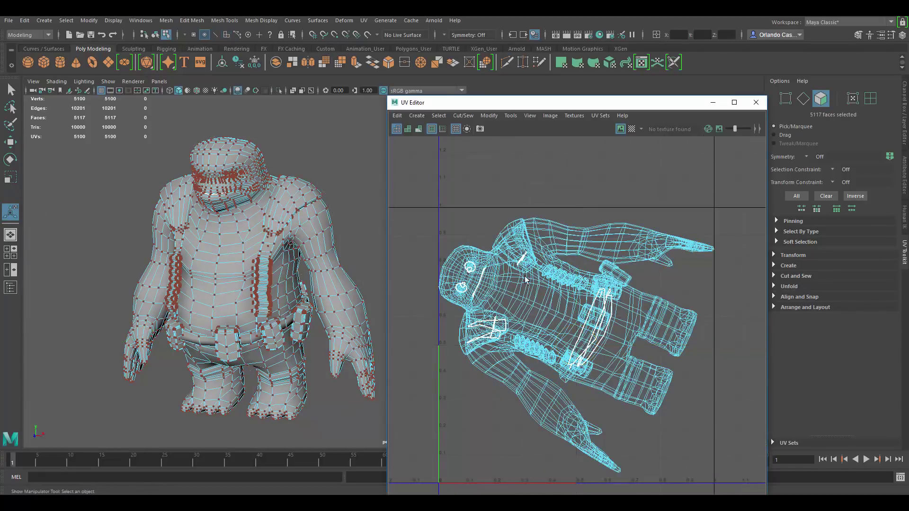
pyautogui.click(524, 276)
pyautogui.scroll(-2, 524, 277)
pyautogui.moveTo(523, 277); pyautogui.dragTo(555, 257, button='right')
pyautogui.scroll(-2, 517, 286)
pyautogui.scroll(2, 502, 279)
pyautogui.doubleClick(497, 274)
pyautogui.moveTo(435, 195); pyautogui.dragTo(739, 494)
pyautogui.press('w')
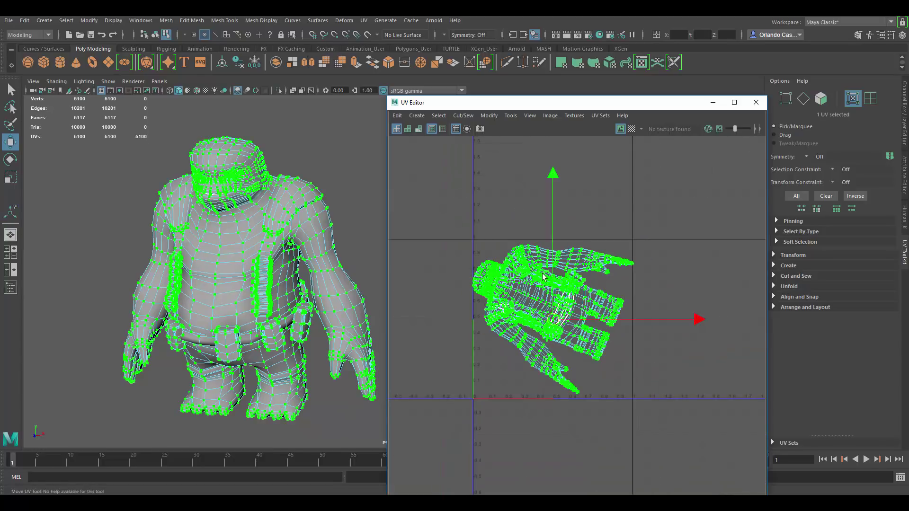
pyautogui.moveTo(555, 321); pyautogui.dragTo(723, 320)
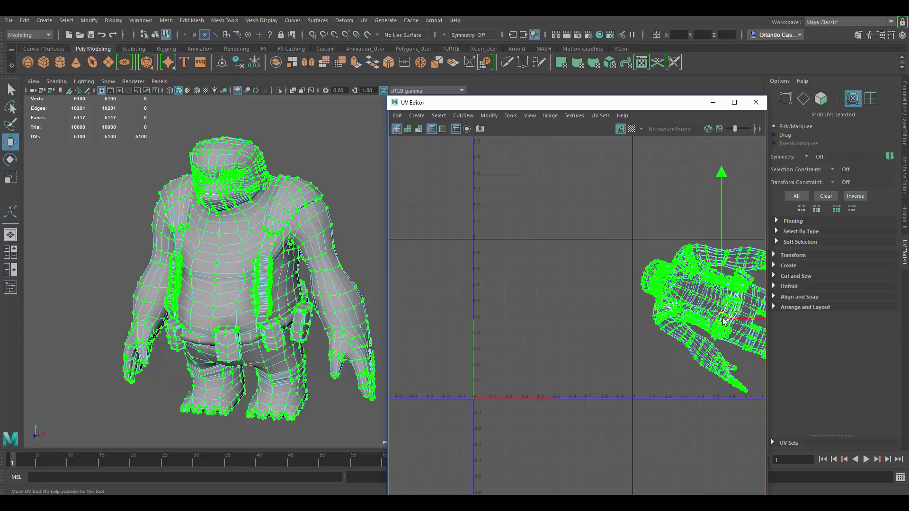
# Switch the mesh from UV to face selection and isolate the body faces in the perspective view
pyautogui.moveTo(669, 102); pyautogui.dragTo(729, 84)
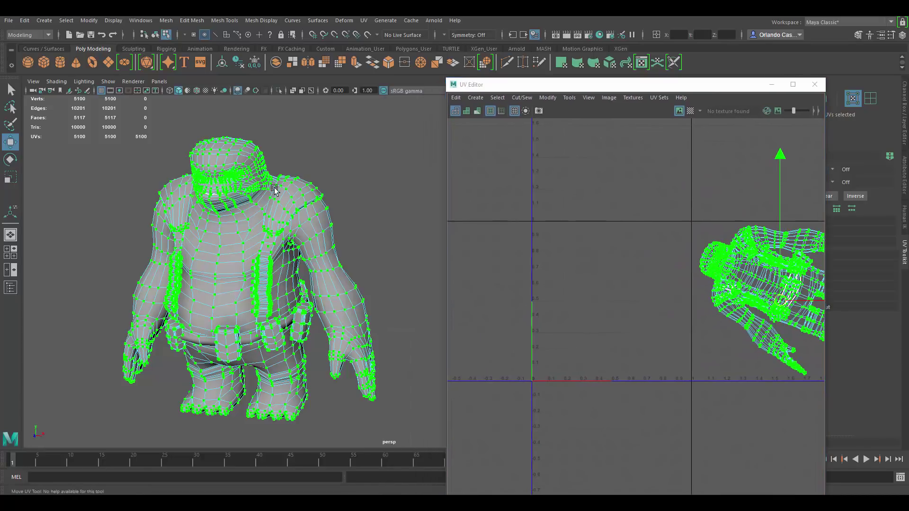
pyautogui.scroll(2, 266, 228)
pyautogui.scroll(3, 393, 248)
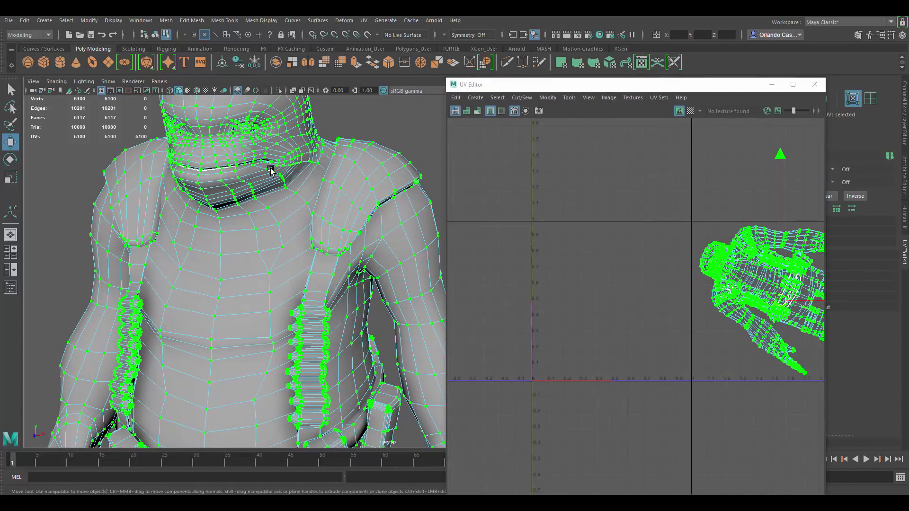
pyautogui.moveTo(271, 168); pyautogui.dragTo(374, 121, button='right')
pyautogui.click(374, 122)
pyautogui.keyDown('alt'); pyautogui.moveTo(245, 189); pyautogui.dragTo(292, 251, button='middle'); pyautogui.keyUp('alt')
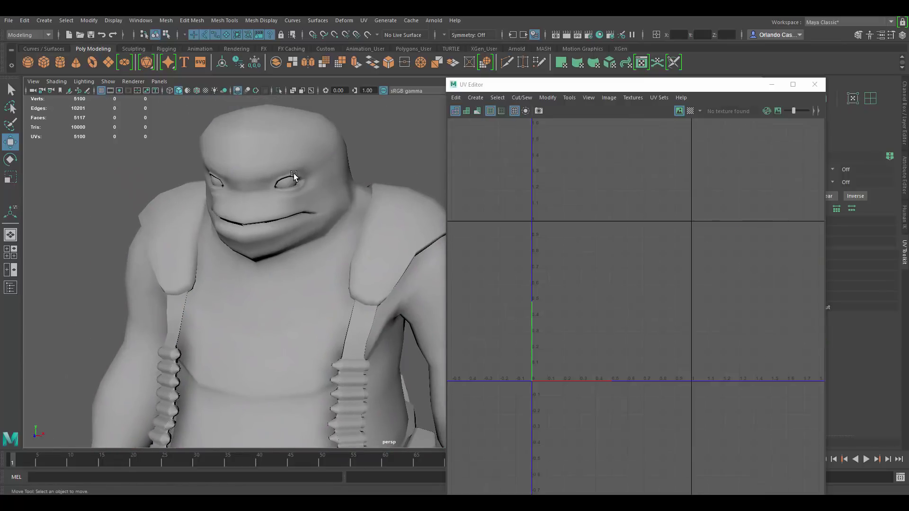
pyautogui.moveTo(294, 173); pyautogui.dragTo(294, 199, button='right')
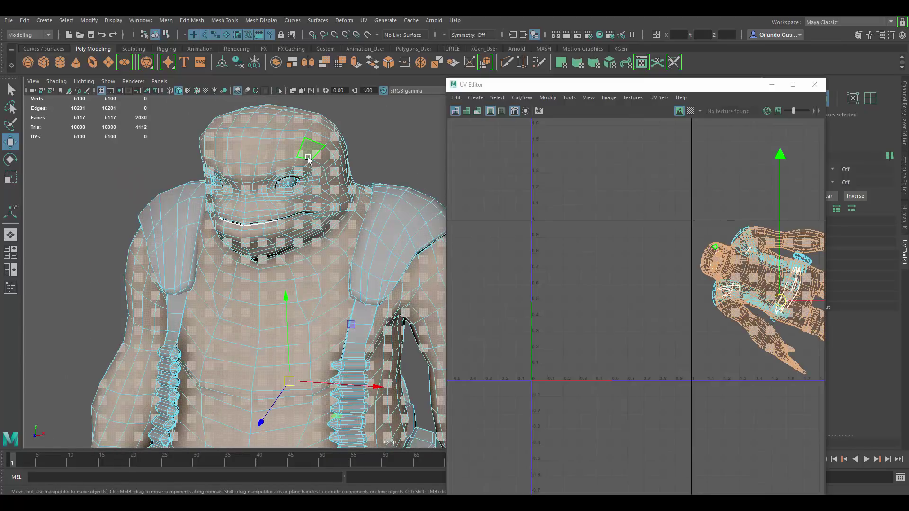
pyautogui.hotkey('ctrl', '1')
pyautogui.keyDown('alt'); pyautogui.moveTo(305, 179); pyautogui.dragTo(271, 190); pyautogui.keyUp('alt')
# Return to object mode, select the isolated body and inspect it as a whole
pyautogui.click(351, 152)
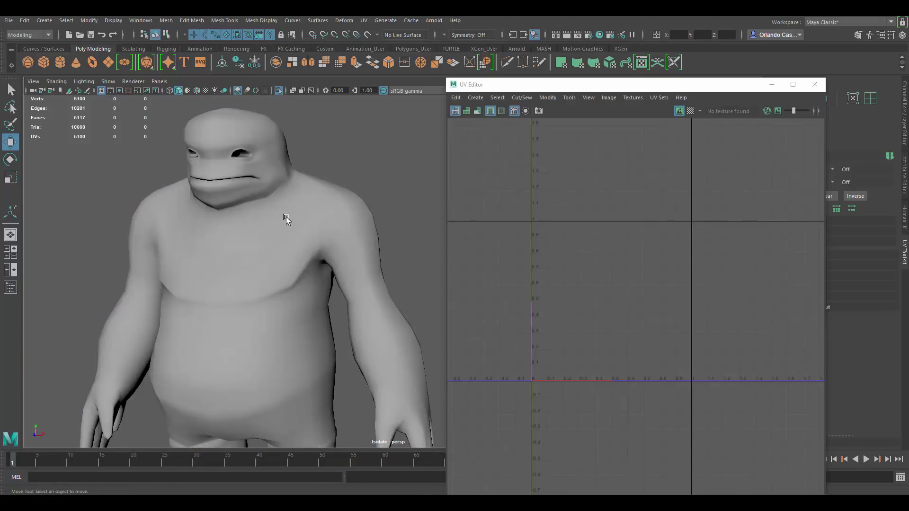
pyautogui.click(286, 217)
pyautogui.keyDown('alt'); pyautogui.moveTo(314, 237); pyautogui.dragTo(320, 250); pyautogui.keyUp('alt')
pyautogui.keyDown('alt'); pyautogui.moveTo(320, 250); pyautogui.dragTo(311, 242, button='right'); pyautogui.keyUp('alt')
pyautogui.keyDown('alt'); pyautogui.moveTo(310, 242); pyautogui.dragTo(313, 210, button='middle'); pyautogui.keyUp('alt')
pyautogui.keyDown('alt'); pyautogui.moveTo(313, 210); pyautogui.dragTo(281, 223); pyautogui.keyUp('alt')
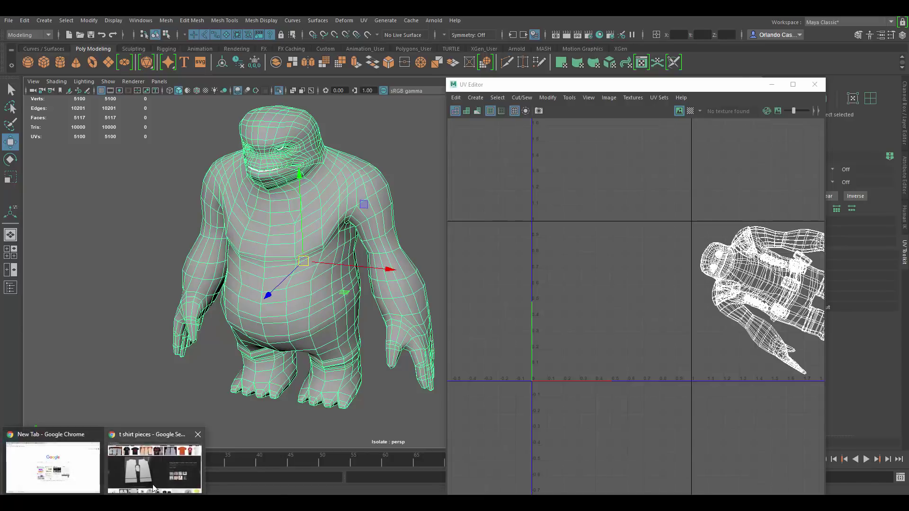
# Switch to the browser's "t shirt pieces" image search and compare photos of flat cut t-shirt pieces
pyautogui.click(157, 476)
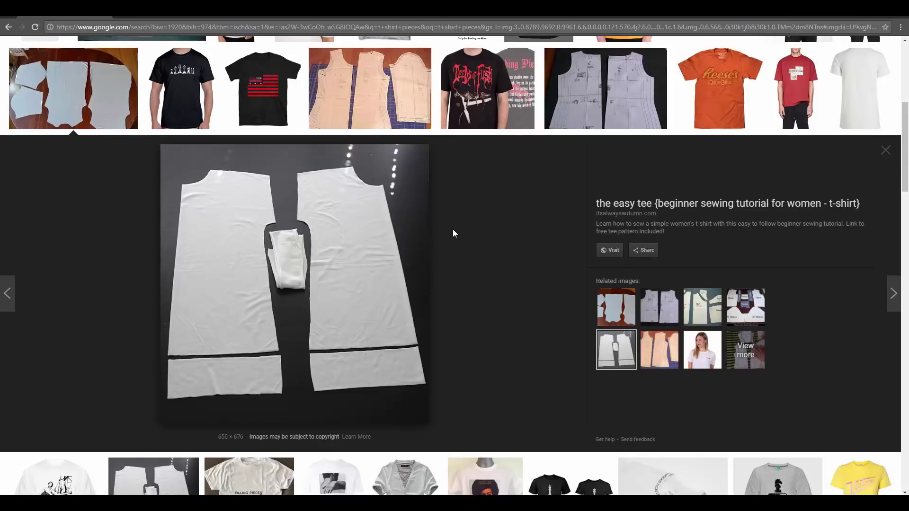
pyautogui.click(605, 315)
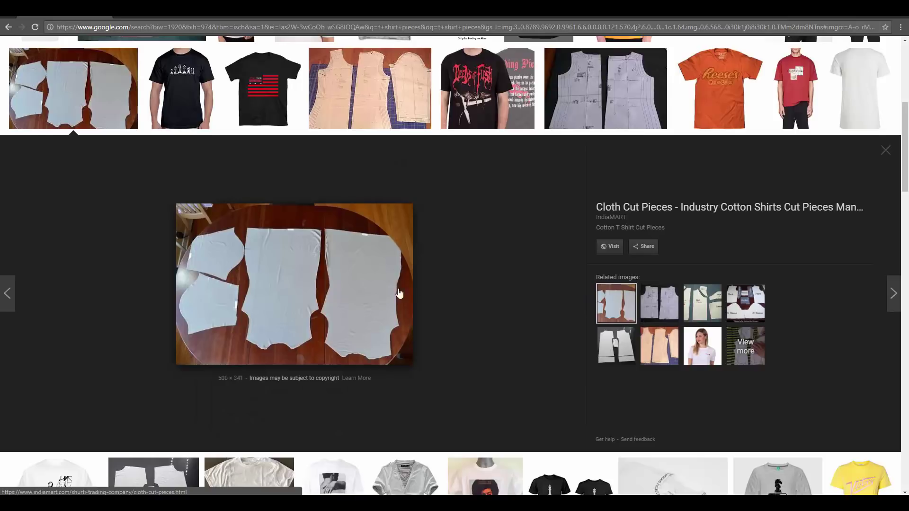
pyautogui.click(702, 303)
pyautogui.click(659, 345)
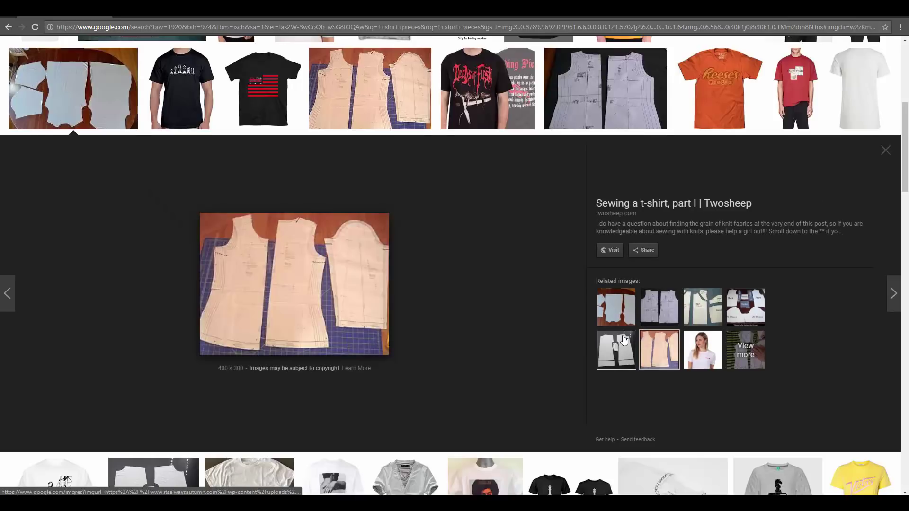
pyautogui.click(624, 340)
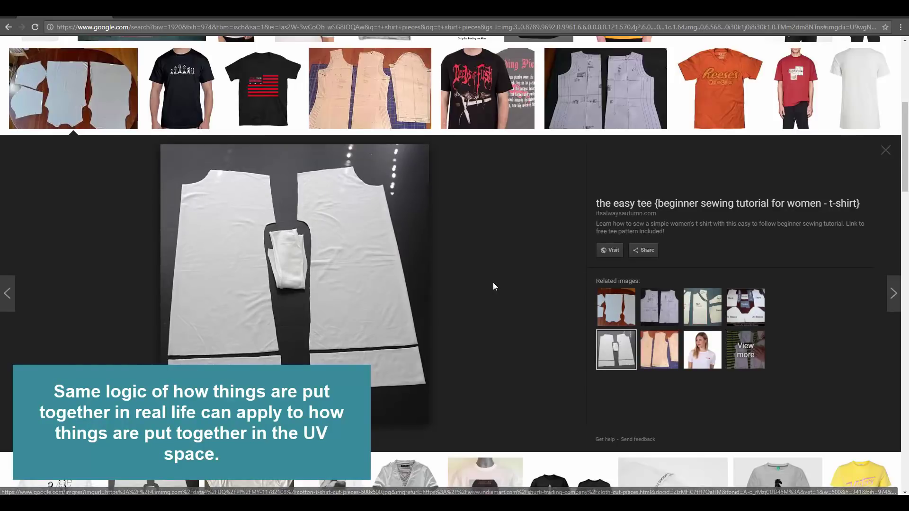
# Browse further image results and examine the Easy DIY T-Shirt Dress and Easy T-Shirt Maxi Dress pattern diagrams
pyautogui.scroll(-5, 493, 283)
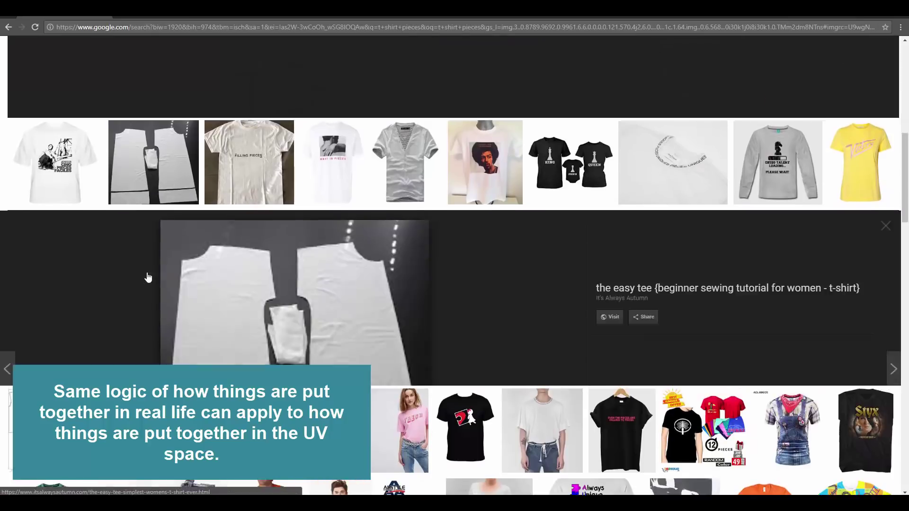
pyautogui.click(147, 279)
pyautogui.scroll(2, 378, 274)
pyautogui.scroll(7, 377, 274)
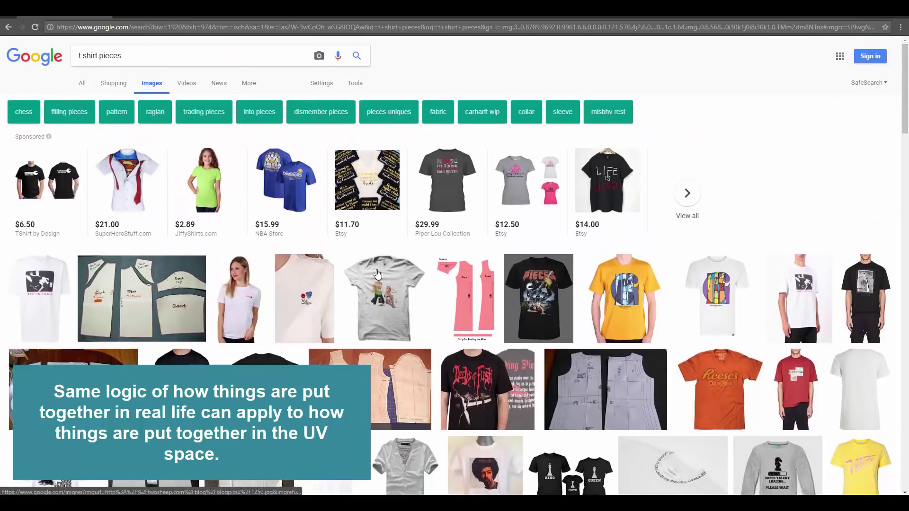
pyautogui.click(452, 288)
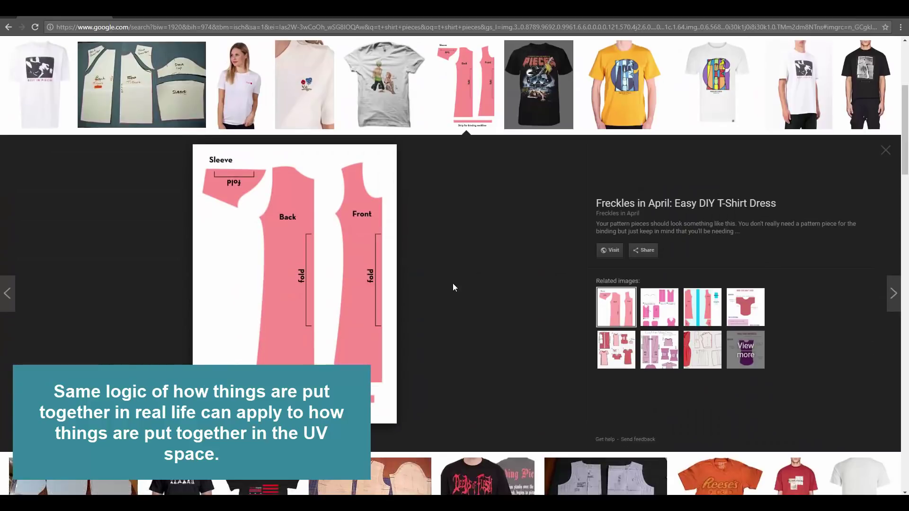
pyautogui.click(670, 342)
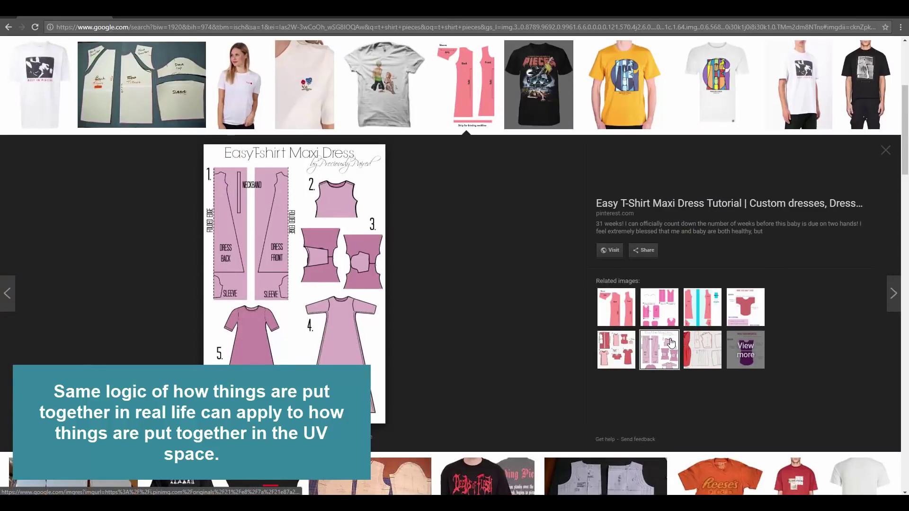
# Examine the paper origami dress diagram among the related images and switch back to Maya
pyautogui.click(670, 315)
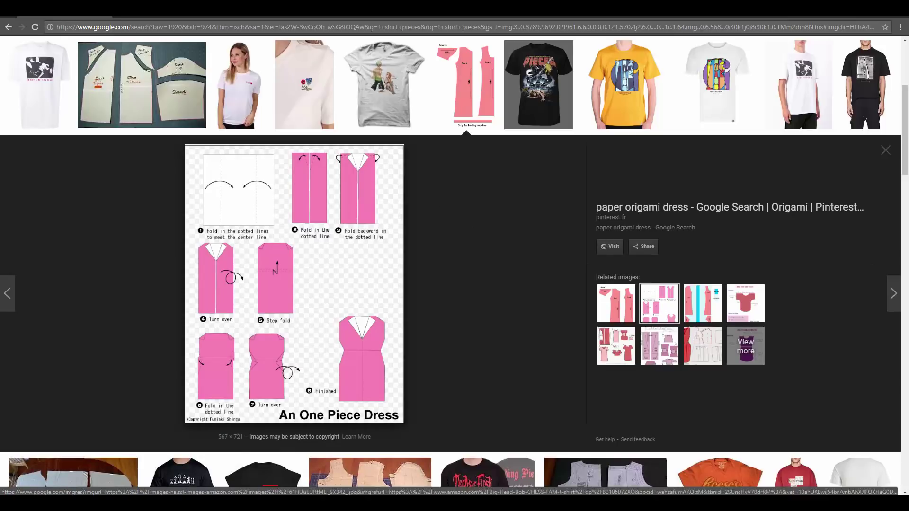
pyautogui.click(325, 475)
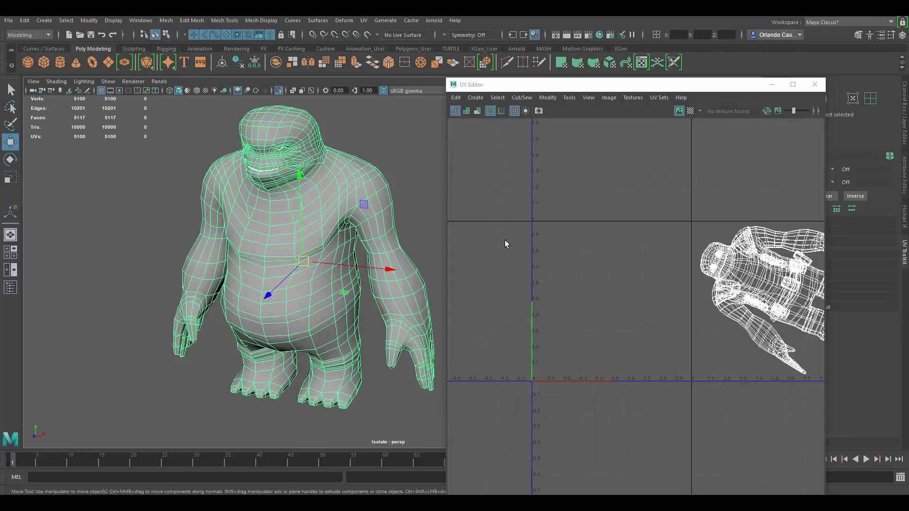
# Select the full edge loop around the base of the neck, beneath the jaw, and cut the UVs along it
pyautogui.keyDown('alt'); pyautogui.moveTo(292, 199); pyautogui.dragTo(290, 211, button='middle'); pyautogui.keyUp('alt')
pyautogui.scroll(3, 290, 211)
pyautogui.keyDown('alt'); pyautogui.moveTo(275, 203); pyautogui.dragTo(303, 164); pyautogui.keyUp('alt')
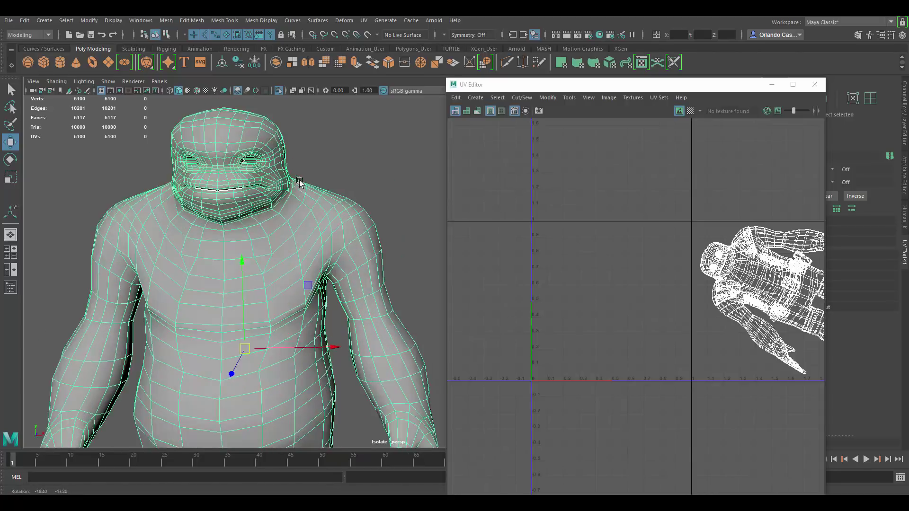
pyautogui.keyDown('alt'); pyautogui.moveTo(154, 169); pyautogui.dragTo(222, 223, button='middle'); pyautogui.keyUp('alt')
pyautogui.keyDown('alt'); pyautogui.moveTo(221, 223); pyautogui.dragTo(291, 189, button='right'); pyautogui.keyUp('alt')
pyautogui.keyDown('alt'); pyautogui.moveTo(393, 223); pyautogui.dragTo(225, 255); pyautogui.keyUp('alt')
pyautogui.click(249, 226)
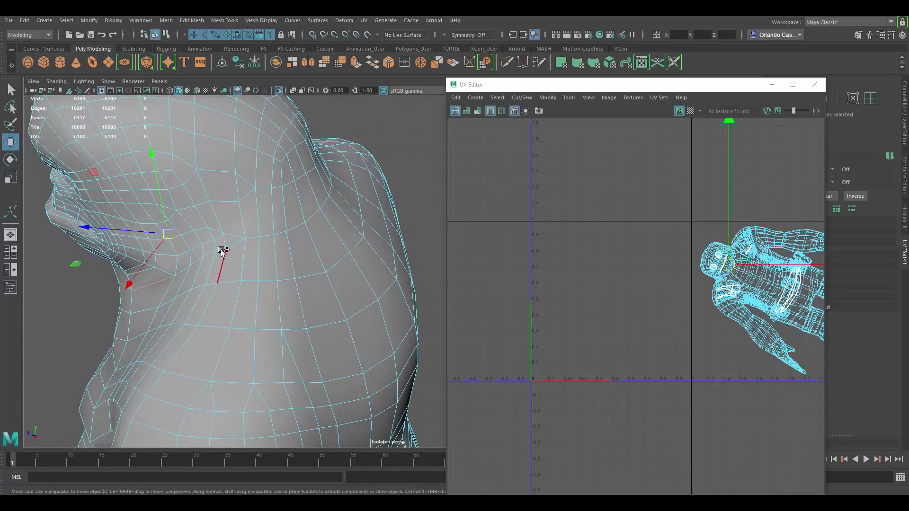
pyautogui.keyDown('shift'); pyautogui.doubleClick(221, 252); pyautogui.keyUp('shift')
pyautogui.keyDown('shift'); pyautogui.click(288, 223); pyautogui.keyUp('shift')
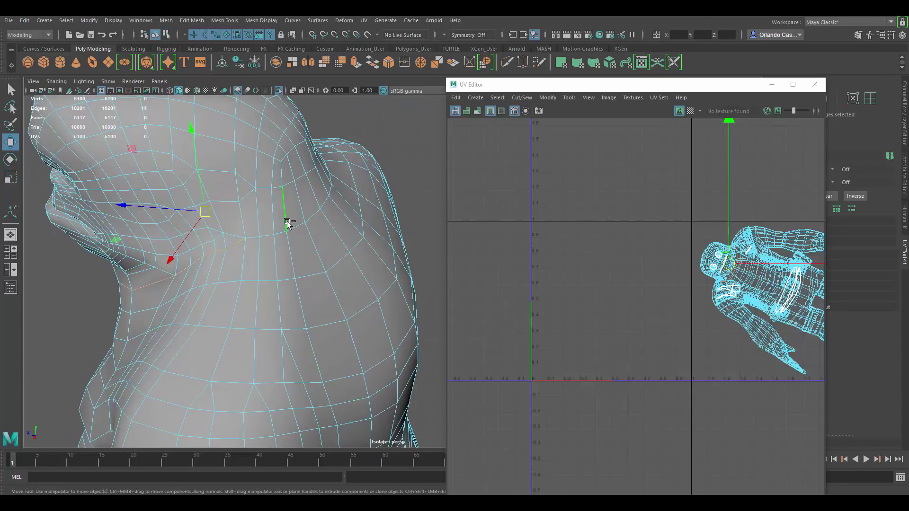
pyautogui.hotkey('ctrl', 'z')
pyautogui.keyDown('shift'); pyautogui.doubleClick(297, 226); pyautogui.keyUp('shift')
pyautogui.keyDown('alt'); pyautogui.moveTo(315, 211); pyautogui.dragTo(375, 308); pyautogui.keyUp('alt')
pyautogui.keyDown('shift'); pyautogui.doubleClick(344, 267); pyautogui.keyUp('shift')
pyautogui.click(532, 99)
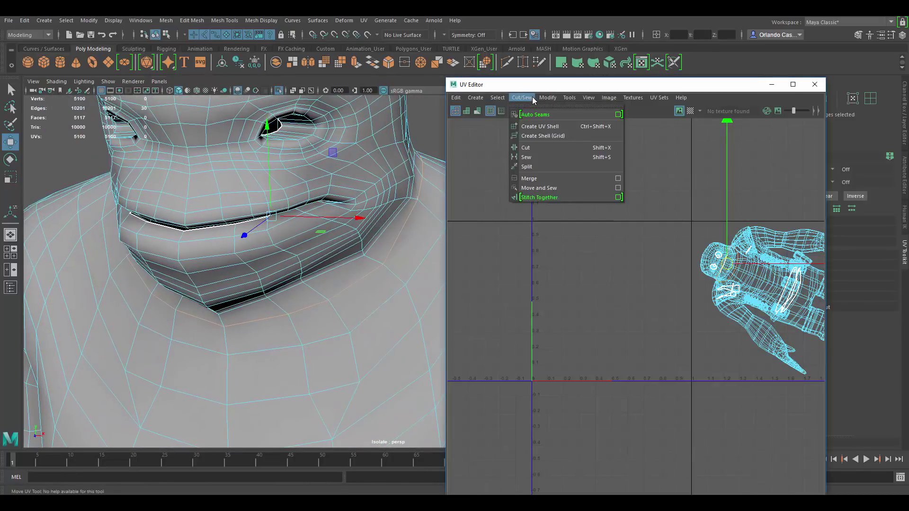
pyautogui.click(537, 149)
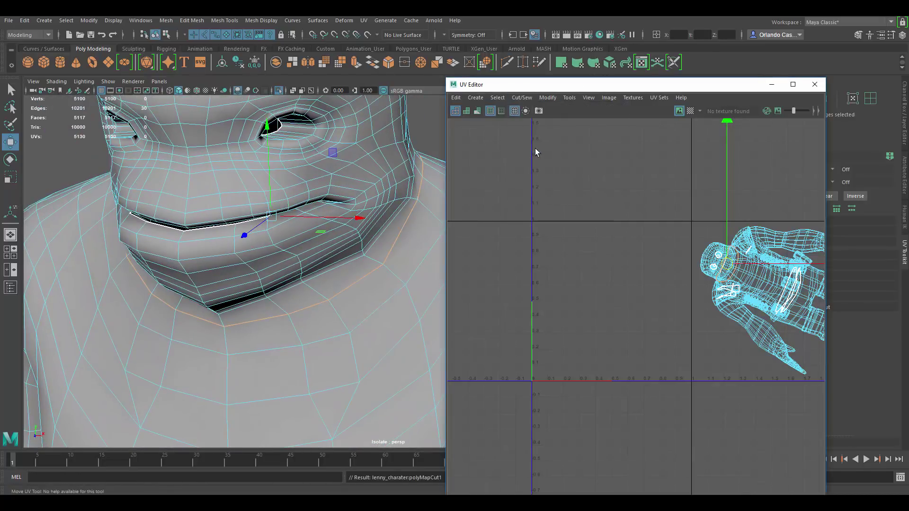
# Clear the edge selection and toggle the texture border display off and on to check the neck seam
pyautogui.keyDown('alt'); pyautogui.moveTo(308, 259); pyautogui.dragTo(239, 256, button='right'); pyautogui.keyUp('alt')
pyautogui.keyDown('alt'); pyautogui.moveTo(239, 255); pyautogui.dragTo(232, 190, button='middle'); pyautogui.keyUp('alt')
pyautogui.click(344, 198)
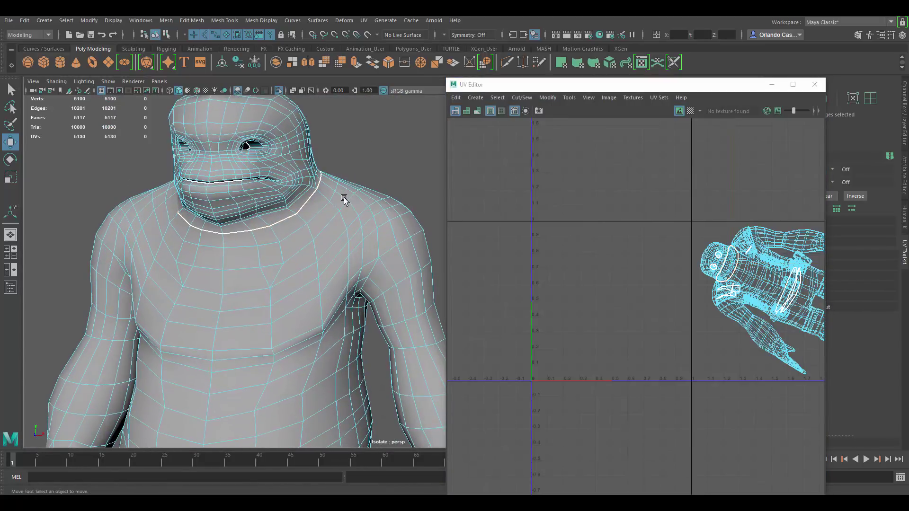
pyautogui.click(493, 112)
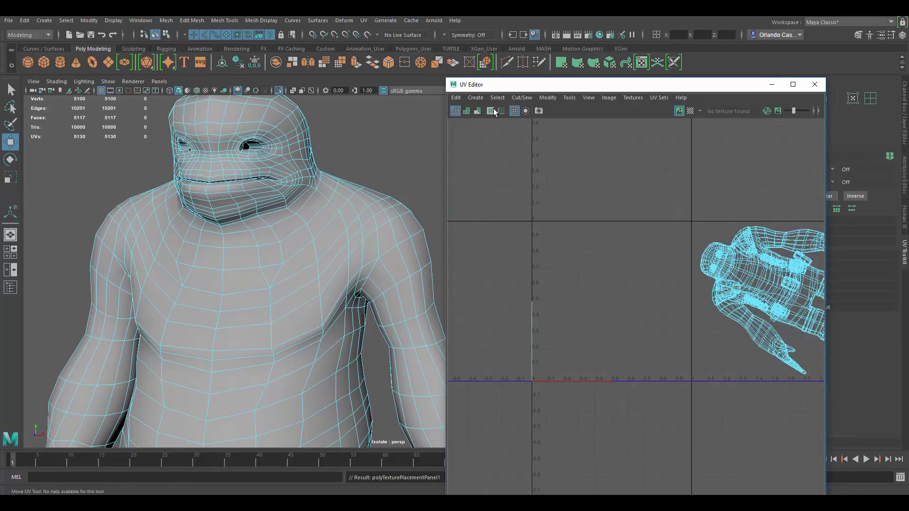
pyautogui.click(493, 111)
pyautogui.click(493, 111)
pyautogui.click(493, 111)
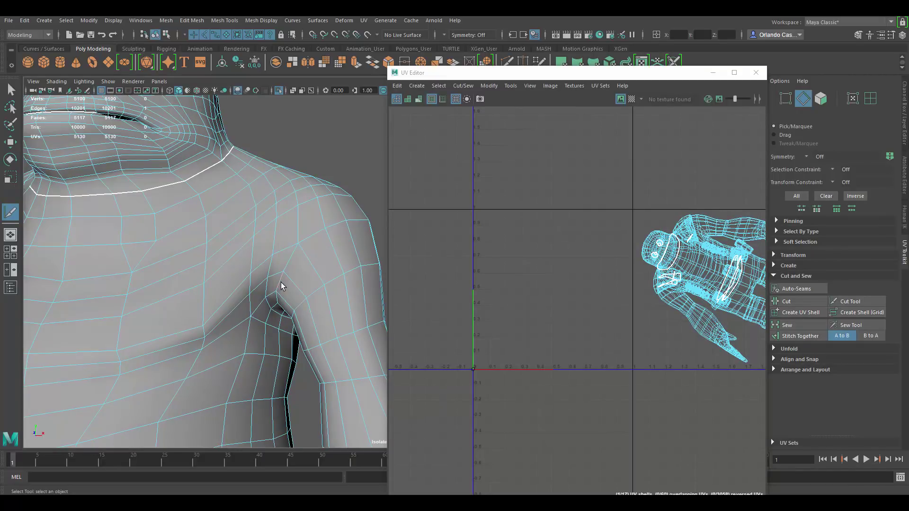
# Select the edge loop around the character's left shoulder, passing through the armpit, and cut the UVs along it
pyautogui.doubleClick(281, 283)
pyautogui.keyDown('alt'); pyautogui.moveTo(327, 247); pyautogui.dragTo(284, 260); pyautogui.keyUp('alt')
pyautogui.keyDown('shift'); pyautogui.doubleClick(330, 250); pyautogui.keyUp('shift')
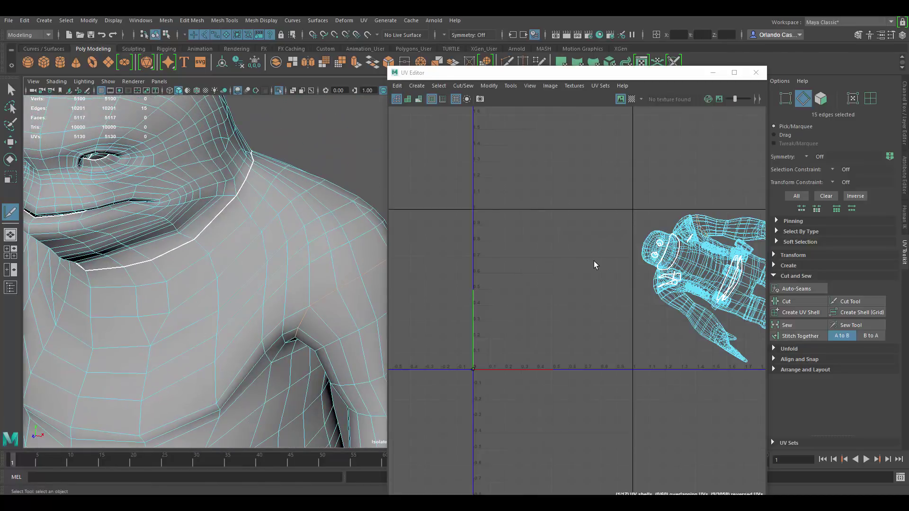
pyautogui.keyDown('shift'); pyautogui.moveTo(594, 262); pyautogui.dragTo(427, 289, button='right'); pyautogui.keyUp('shift')
pyautogui.press('q')
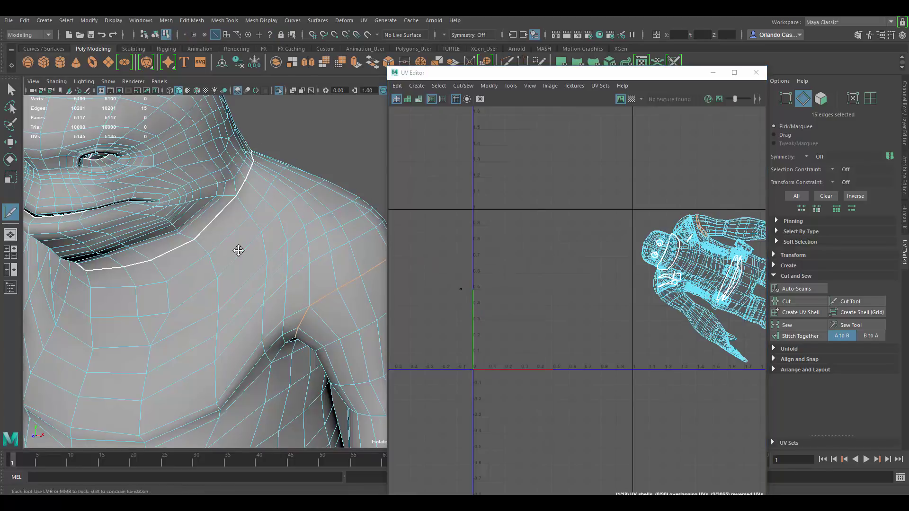
# Cut the UVs along the matching edge loop around the character's right shoulder and clear the selection
pyautogui.scroll(-5, 352, 180)
pyautogui.keyDown('alt'); pyautogui.moveTo(347, 214); pyautogui.dragTo(331, 224); pyautogui.keyUp('alt')
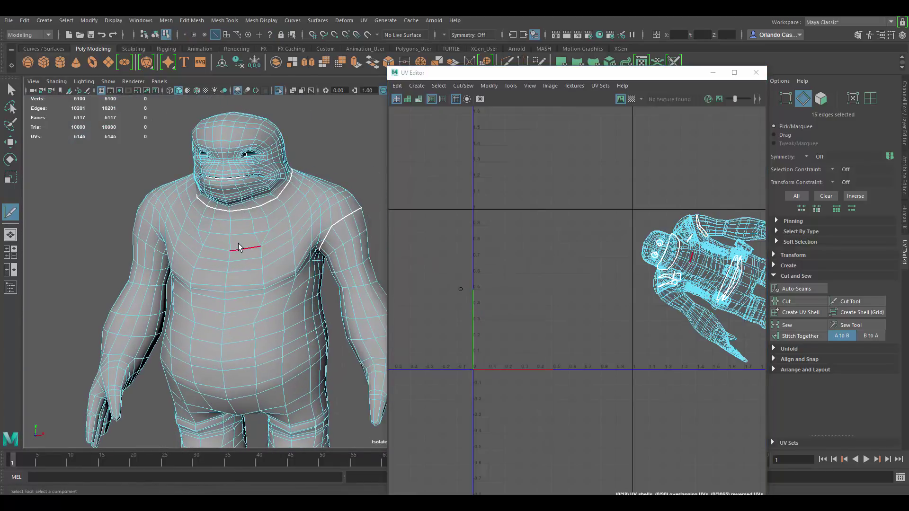
pyautogui.keyDown('alt'); pyautogui.moveTo(251, 217); pyautogui.dragTo(222, 247, button='middle'); pyautogui.keyUp('alt')
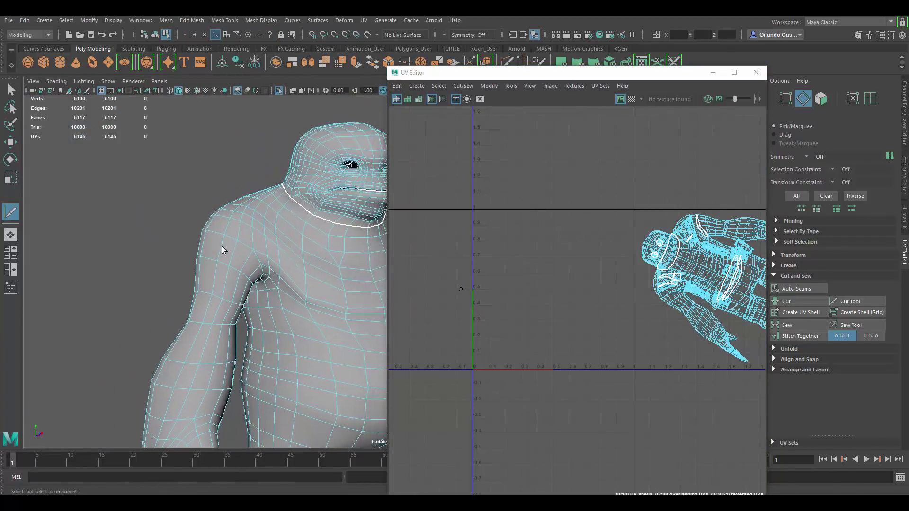
pyautogui.scroll(2, 218, 243)
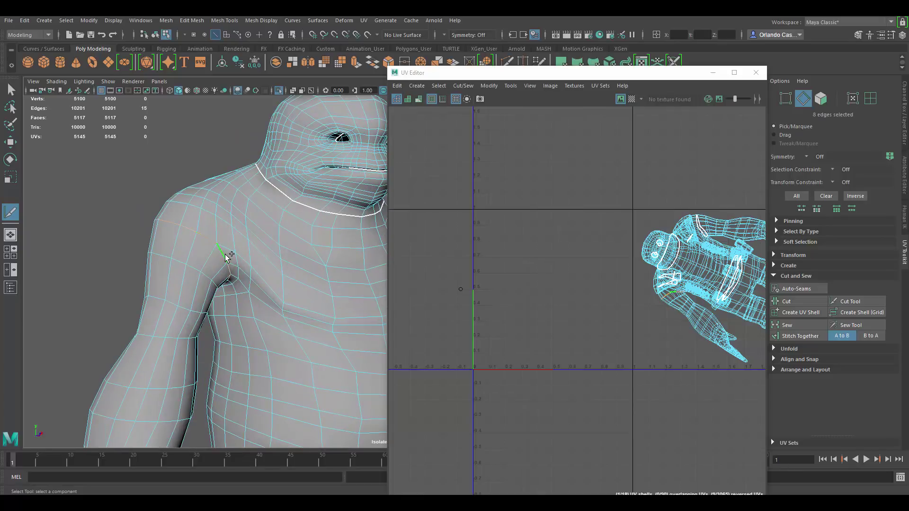
pyautogui.keyDown('shift'); pyautogui.doubleClick(226, 256); pyautogui.keyUp('shift')
pyautogui.keyDown('alt'); pyautogui.moveTo(227, 256); pyautogui.dragTo(194, 277); pyautogui.keyUp('alt')
pyautogui.keyDown('shift'); pyautogui.moveTo(528, 256); pyautogui.dragTo(501, 268, button='right'); pyautogui.keyUp('shift')
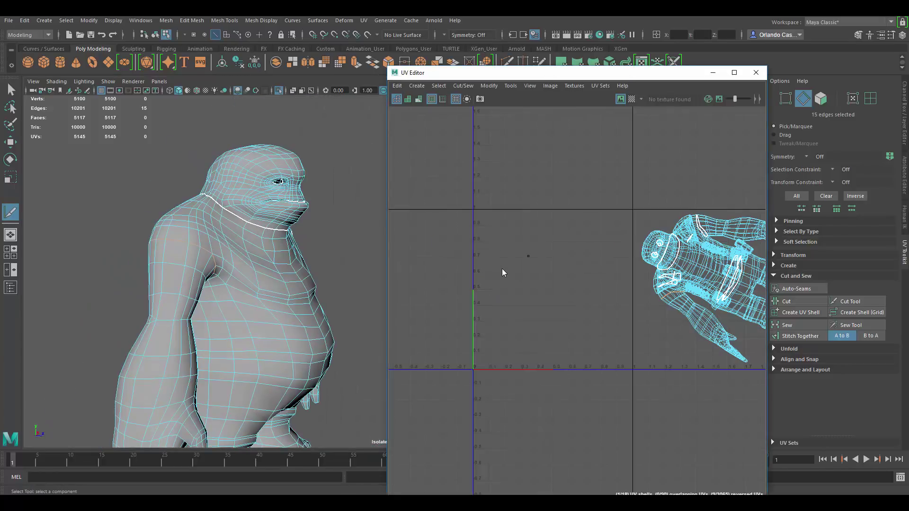
pyautogui.keyDown('alt'); pyautogui.moveTo(219, 272); pyautogui.dragTo(109, 279, button='middle'); pyautogui.keyUp('alt')
pyautogui.keyDown('alt'); pyautogui.moveTo(256, 261); pyautogui.dragTo(327, 239); pyautogui.keyUp('alt')
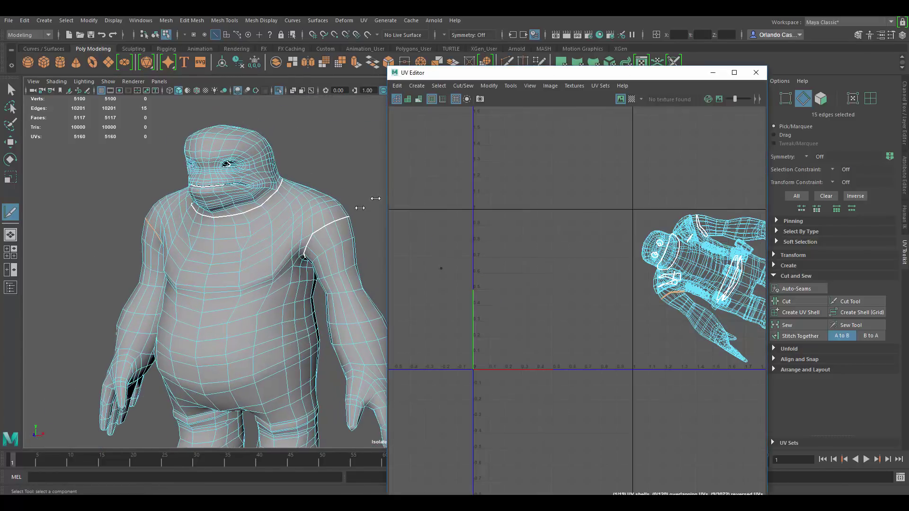
pyautogui.click(371, 221)
# Select the waist edge loop across the lower belly, compare it with the belt's position, and cut the UVs along it
pyautogui.keyDown('alt'); pyautogui.moveTo(259, 333); pyautogui.dragTo(256, 243, button='middle'); pyautogui.keyUp('alt')
pyautogui.keyDown('alt'); pyautogui.moveTo(218, 284); pyautogui.dragTo(254, 294); pyautogui.keyUp('alt')
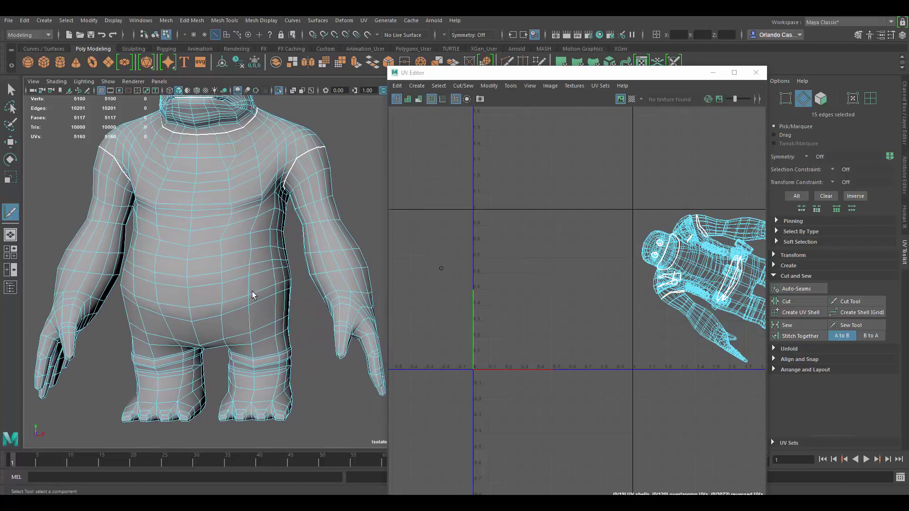
pyautogui.keyDown('alt'); pyautogui.moveTo(254, 294); pyautogui.dragTo(256, 286, button='right'); pyautogui.keyUp('alt')
pyautogui.keyDown('alt'); pyautogui.moveTo(255, 276); pyautogui.dragTo(260, 303, button='middle'); pyautogui.keyUp('alt')
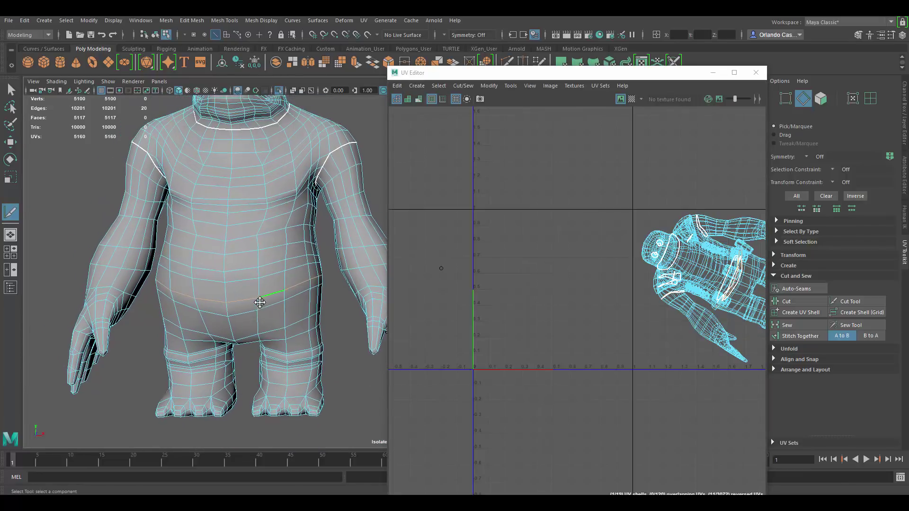
pyautogui.keyDown('alt'); pyautogui.moveTo(258, 325); pyautogui.dragTo(208, 317); pyautogui.keyUp('alt')
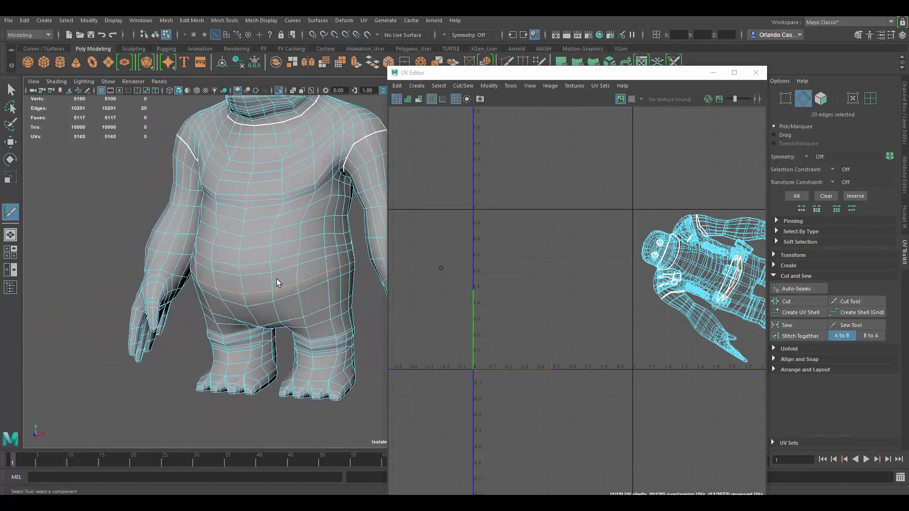
pyautogui.keyDown('alt'); pyautogui.moveTo(278, 284); pyautogui.dragTo(304, 312, button='right'); pyautogui.keyUp('alt')
pyautogui.hotkey('ctrl', '1')
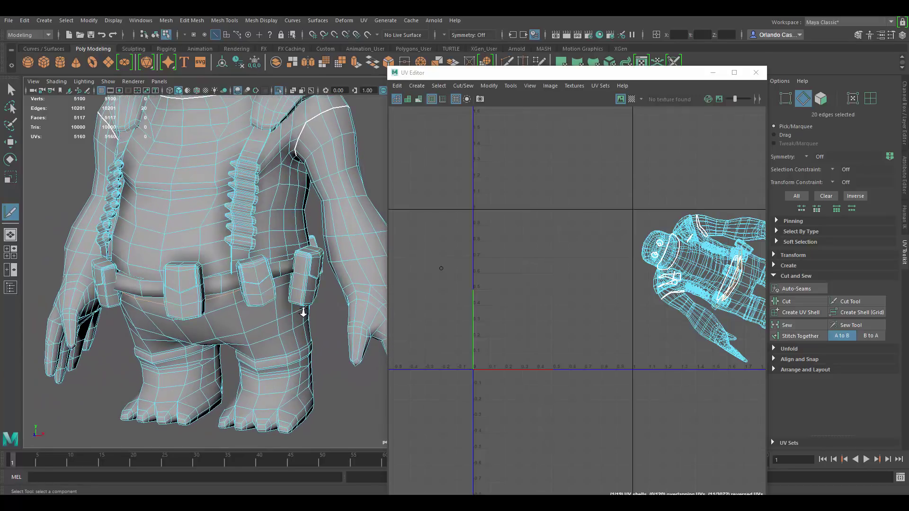
pyautogui.hotkey('ctrl', 'z')
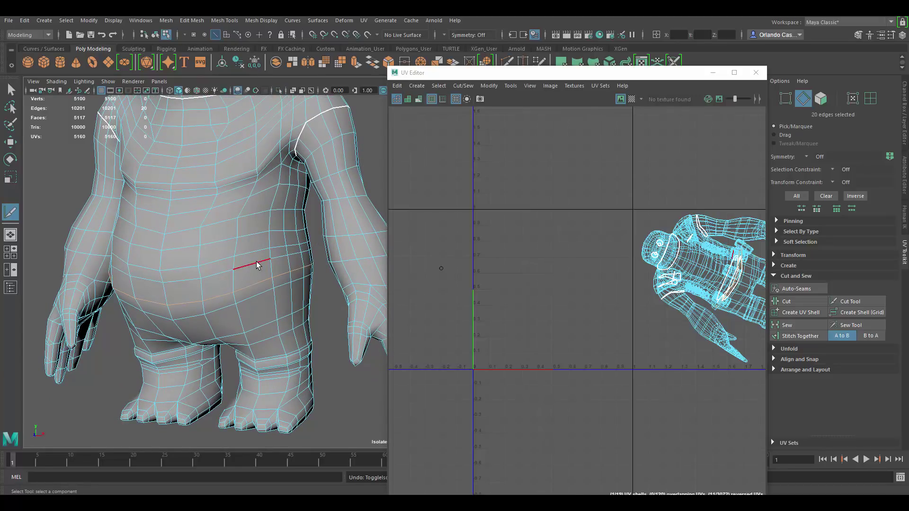
pyautogui.keyDown('shift'); pyautogui.moveTo(478, 248); pyautogui.dragTo(437, 264, button='right'); pyautogui.keyUp('shift')
pyautogui.keyDown('alt'); pyautogui.moveTo(246, 255); pyautogui.dragTo(201, 277); pyautogui.keyUp('alt')
pyautogui.keyDown('alt'); pyautogui.moveTo(201, 277); pyautogui.dragTo(264, 233, button='right'); pyautogui.keyUp('alt')
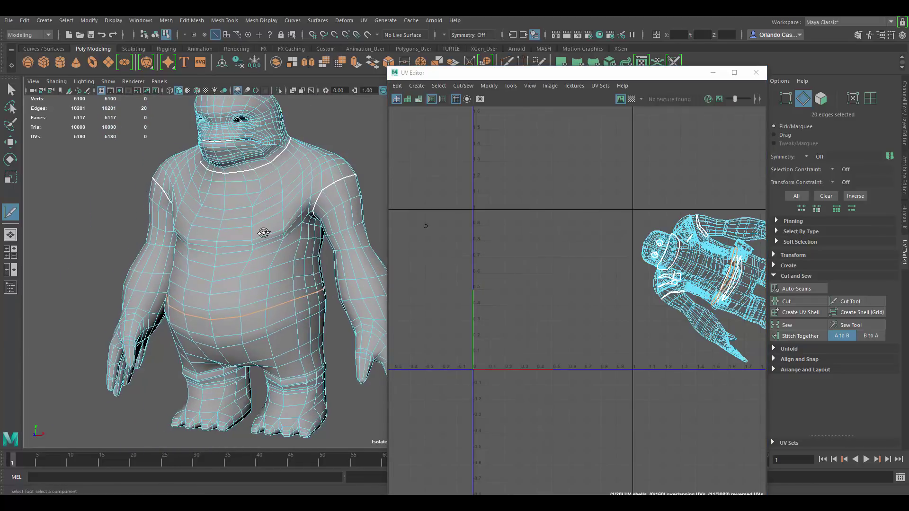
pyautogui.keyDown('alt'); pyautogui.moveTo(264, 234); pyautogui.dragTo(305, 196); pyautogui.keyUp('alt')
pyautogui.click(234, 186)
# Select the vertical edges on the character's left side from the armpit to the waist seam and cut the UVs there
pyautogui.keyDown('alt'); pyautogui.moveTo(234, 190); pyautogui.dragTo(300, 229); pyautogui.keyUp('alt')
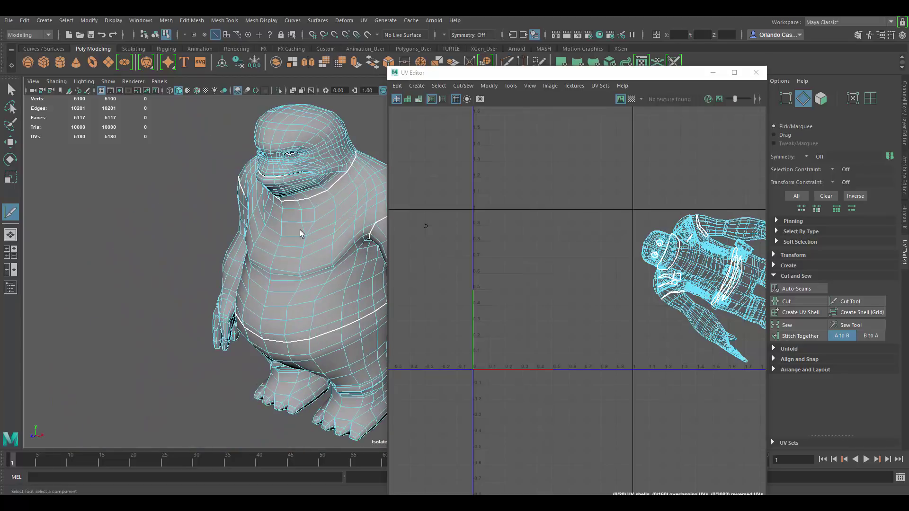
pyautogui.keyDown('alt'); pyautogui.moveTo(300, 229); pyautogui.dragTo(222, 281, button='middle'); pyautogui.keyUp('alt')
pyautogui.keyDown('alt'); pyautogui.moveTo(223, 281); pyautogui.dragTo(344, 281, button='right'); pyautogui.keyUp('alt')
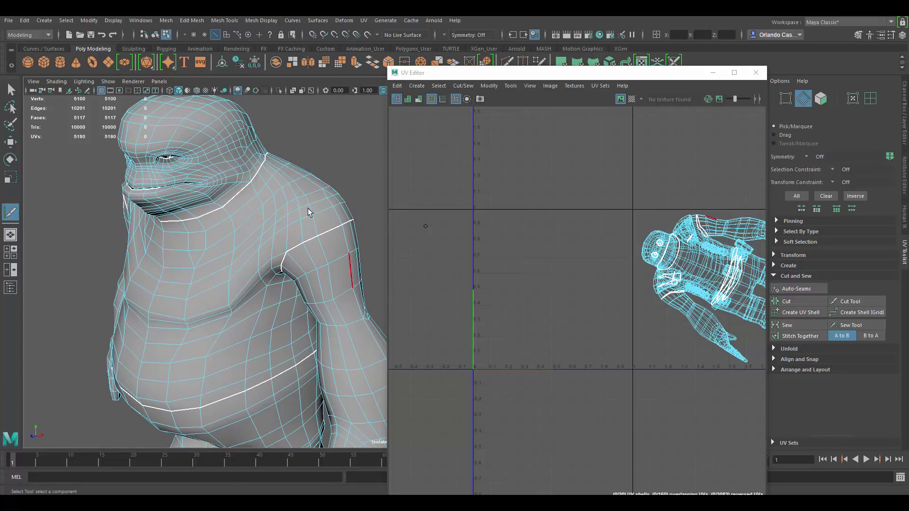
pyautogui.keyDown('alt'); pyautogui.moveTo(319, 214); pyautogui.dragTo(322, 234, button='middle'); pyautogui.keyUp('alt')
pyautogui.keyDown('alt'); pyautogui.moveTo(315, 333); pyautogui.dragTo(326, 309); pyautogui.keyUp('alt')
pyautogui.keyDown('alt'); pyautogui.moveTo(325, 309); pyautogui.dragTo(325, 225, button='middle'); pyautogui.keyUp('alt')
pyautogui.keyDown('alt'); pyautogui.moveTo(325, 224); pyautogui.dragTo(303, 263); pyautogui.keyUp('alt')
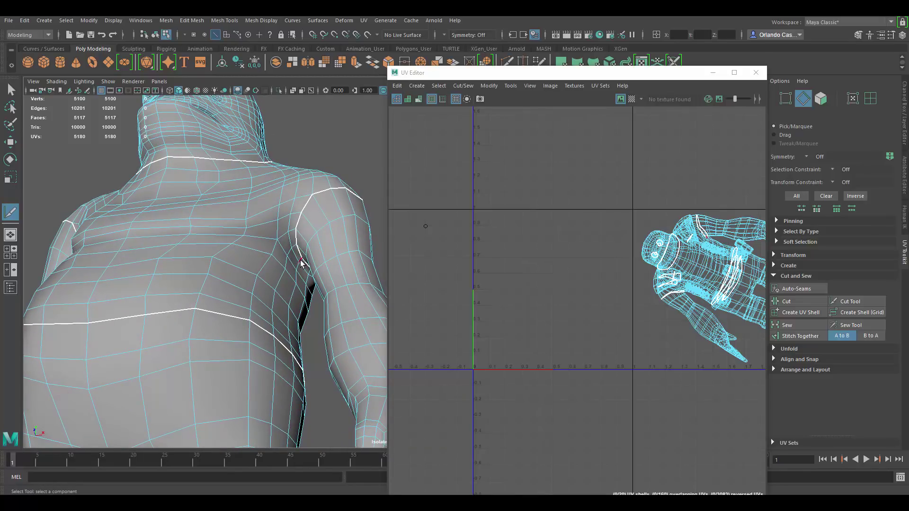
pyautogui.keyDown('alt'); pyautogui.moveTo(292, 332); pyautogui.dragTo(295, 345); pyautogui.keyUp('alt')
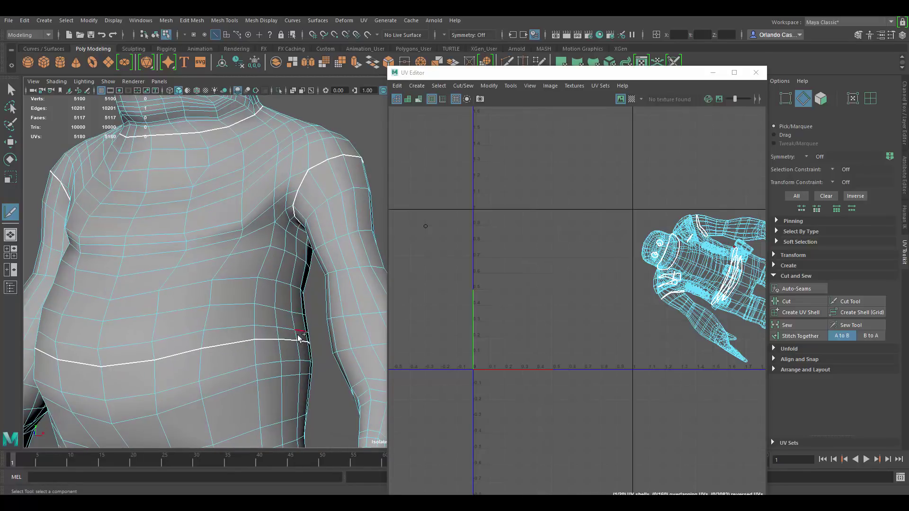
pyautogui.keyDown('shift'); pyautogui.moveTo(554, 249); pyautogui.dragTo(553, 258, button='right'); pyautogui.keyUp('shift')
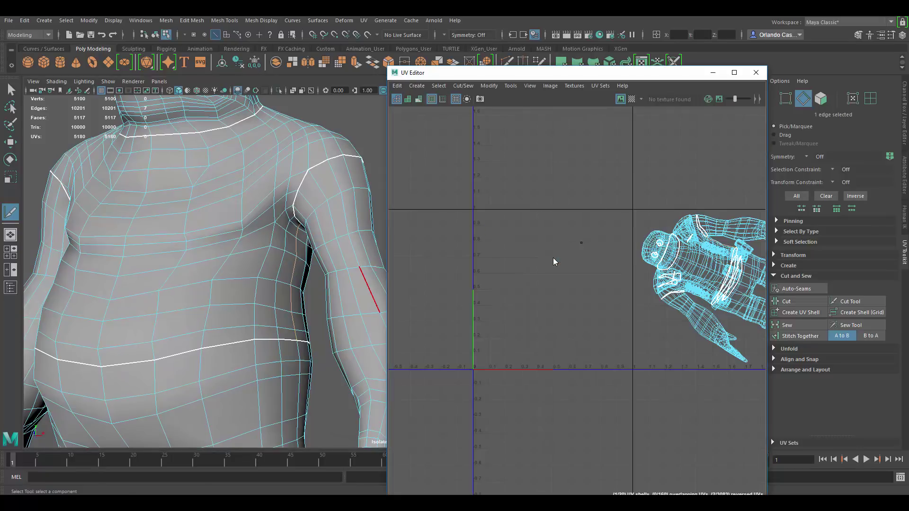
# Select the edges along the top of the left shoulder from the neck seam to the arm seam and cut the UVs
pyautogui.keyDown('alt'); pyautogui.moveTo(219, 228); pyautogui.dragTo(248, 219, button='right'); pyautogui.keyUp('alt')
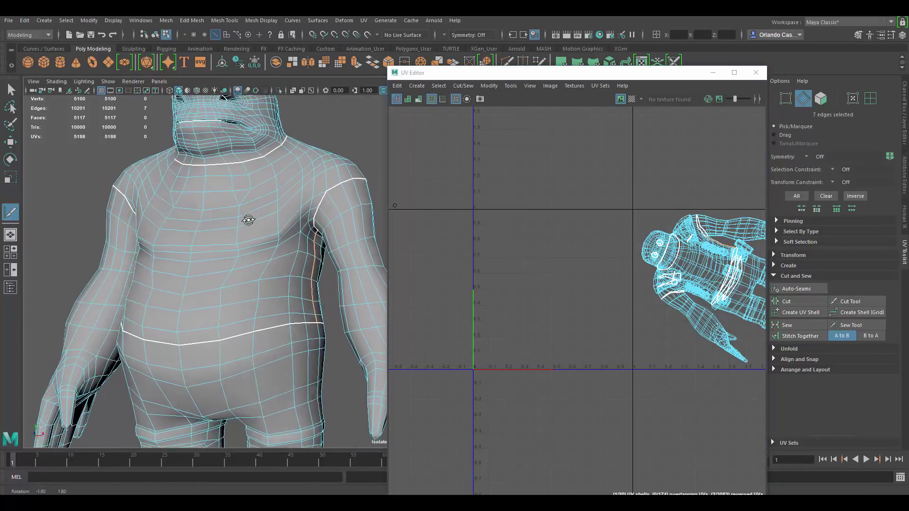
pyautogui.keyDown('alt'); pyautogui.moveTo(248, 220); pyautogui.dragTo(228, 220); pyautogui.keyUp('alt')
pyautogui.keyDown('alt'); pyautogui.moveTo(284, 199); pyautogui.dragTo(326, 251, button='middle'); pyautogui.keyUp('alt')
pyautogui.keyDown('alt'); pyautogui.moveTo(326, 251); pyautogui.dragTo(356, 189); pyautogui.keyUp('alt')
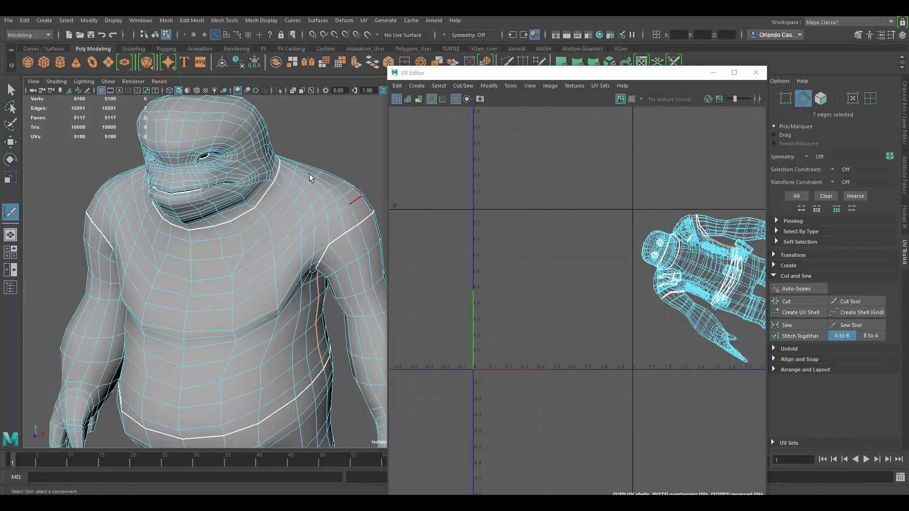
pyautogui.keyDown('alt'); pyautogui.moveTo(276, 175); pyautogui.dragTo(173, 244); pyautogui.keyUp('alt')
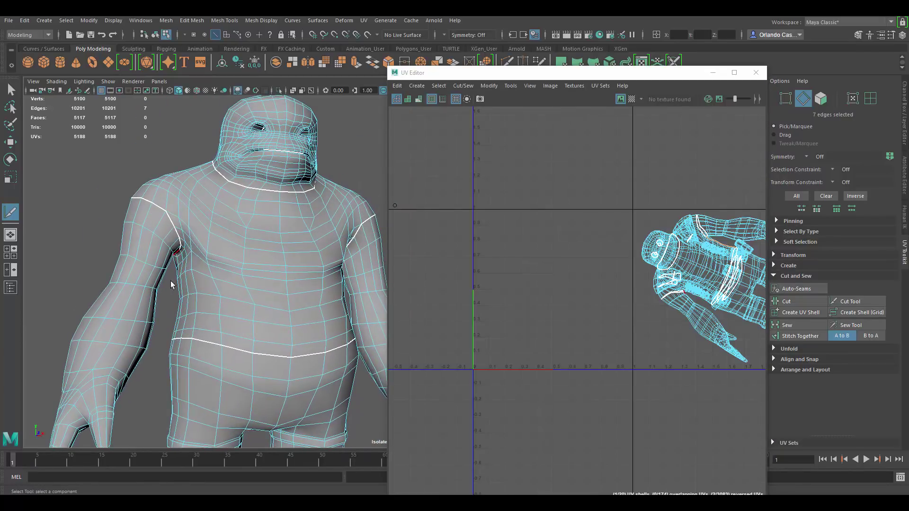
pyautogui.keyDown('alt'); pyautogui.moveTo(172, 284); pyautogui.dragTo(291, 273); pyautogui.keyUp('alt')
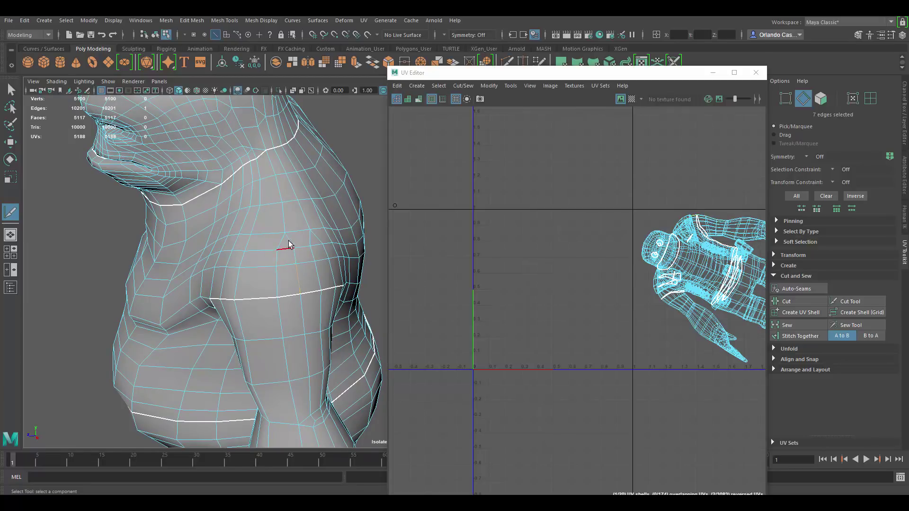
pyautogui.keyDown('shift'); pyautogui.click(271, 163); pyautogui.keyUp('shift')
pyautogui.keyDown('shift'); pyautogui.moveTo(526, 201); pyautogui.dragTo(468, 213, button='right'); pyautogui.keyUp('shift')
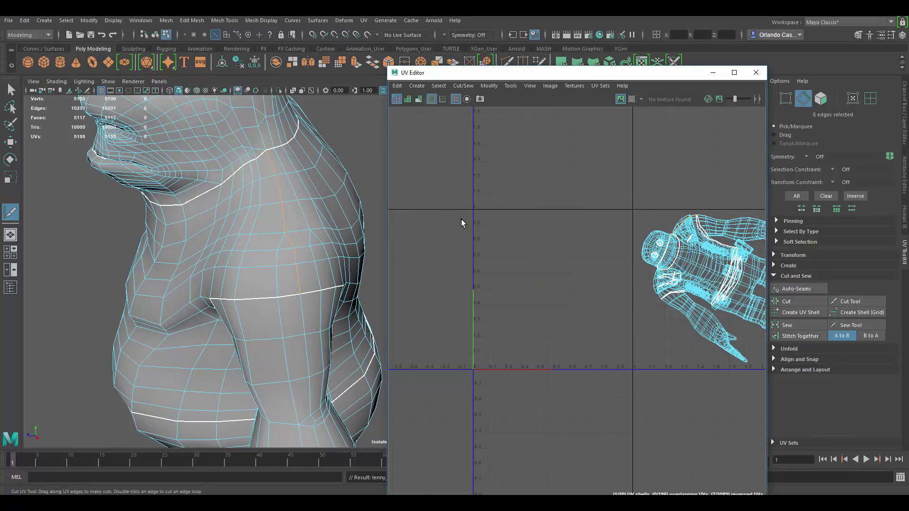
# Inspect the neck, shoulder and arm seams around both sides of the character's upper body
pyautogui.keyDown('alt'); pyautogui.moveTo(291, 231); pyautogui.dragTo(325, 223); pyautogui.keyUp('alt')
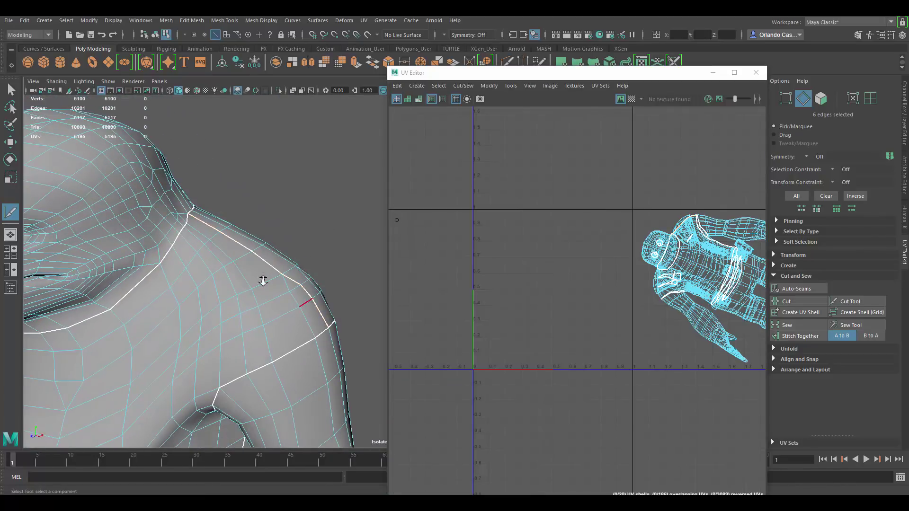
pyautogui.keyDown('alt'); pyautogui.moveTo(264, 282); pyautogui.dragTo(207, 265, button='right'); pyautogui.keyUp('alt')
pyautogui.keyDown('alt'); pyautogui.moveTo(206, 265); pyautogui.dragTo(226, 212, button='middle'); pyautogui.keyUp('alt')
pyautogui.keyDown('alt'); pyautogui.moveTo(227, 213); pyautogui.dragTo(403, 251); pyautogui.keyUp('alt')
pyautogui.keyDown('alt'); pyautogui.moveTo(258, 263); pyautogui.dragTo(292, 261); pyautogui.keyUp('alt')
pyautogui.keyDown('alt'); pyautogui.moveTo(292, 262); pyautogui.dragTo(256, 258, button='middle'); pyautogui.keyUp('alt')
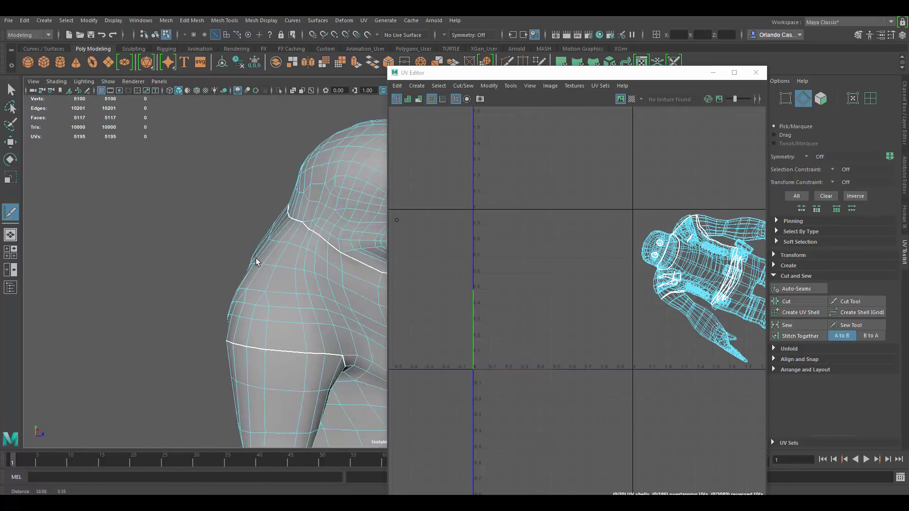
pyautogui.keyDown('alt'); pyautogui.moveTo(286, 257); pyautogui.dragTo(156, 263); pyautogui.keyUp('alt')
pyautogui.keyDown('alt'); pyautogui.moveTo(285, 188); pyautogui.dragTo(302, 207); pyautogui.keyUp('alt')
pyautogui.keyDown('alt'); pyautogui.moveTo(686, 284); pyautogui.dragTo(580, 262, button='middle'); pyautogui.keyUp('alt')
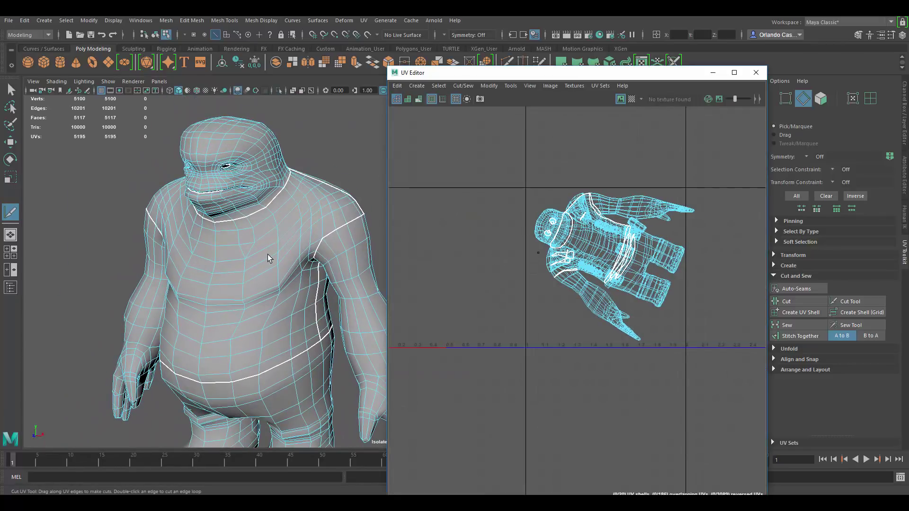
# Select a chest face, expand the selection to its UV shell, and move the torso shell away from the other UVs into the empty tile
pyautogui.press('q')
pyautogui.click(267, 257)
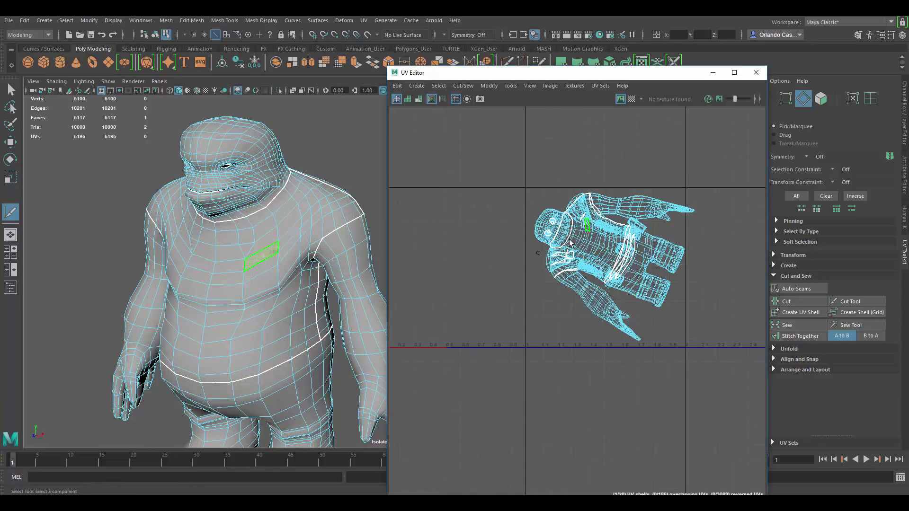
pyautogui.keyDown('ctrl'); pyautogui.rightClick(571, 243); pyautogui.keyUp('ctrl')
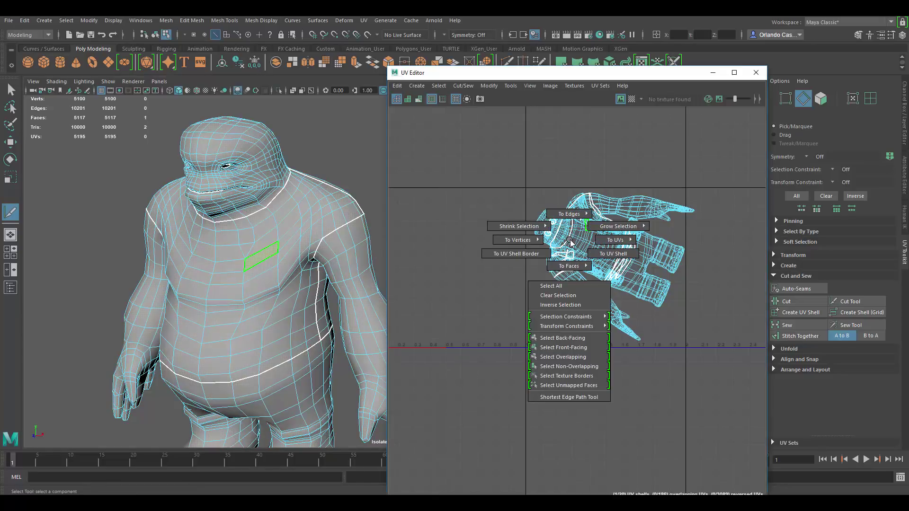
pyautogui.keyDown('ctrl'); pyautogui.moveTo(571, 243); pyautogui.dragTo(613, 253, button='right'); pyautogui.keyUp('ctrl')
pyautogui.keyDown('alt'); pyautogui.moveTo(602, 254); pyautogui.dragTo(611, 265, button='middle'); pyautogui.keyUp('alt')
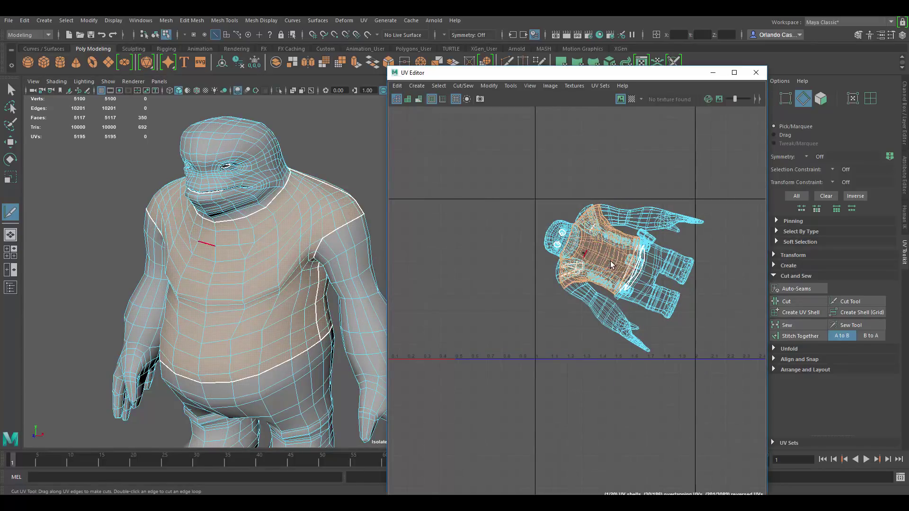
pyautogui.press('w')
pyautogui.moveTo(603, 256); pyautogui.dragTo(461, 248)
pyautogui.keyDown('alt'); pyautogui.moveTo(502, 230); pyautogui.dragTo(565, 237, button='middle'); pyautogui.keyUp('alt')
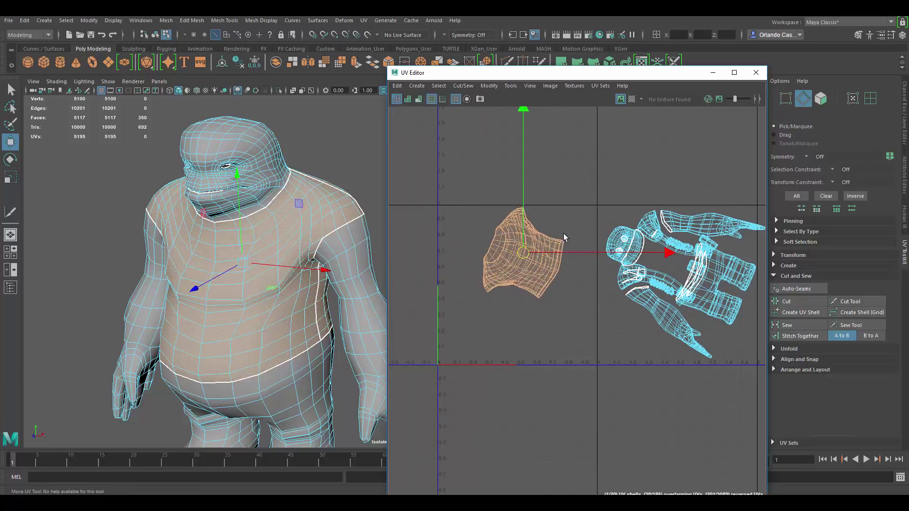
# Convert the torso shell selection to UVs, unfold it, and reselect the whole unfolded shell
pyautogui.scroll(3, 511, 222)
pyautogui.keyDown('ctrl'); pyautogui.moveTo(520, 250); pyautogui.dragTo(612, 250, button='right'); pyautogui.keyUp('ctrl')
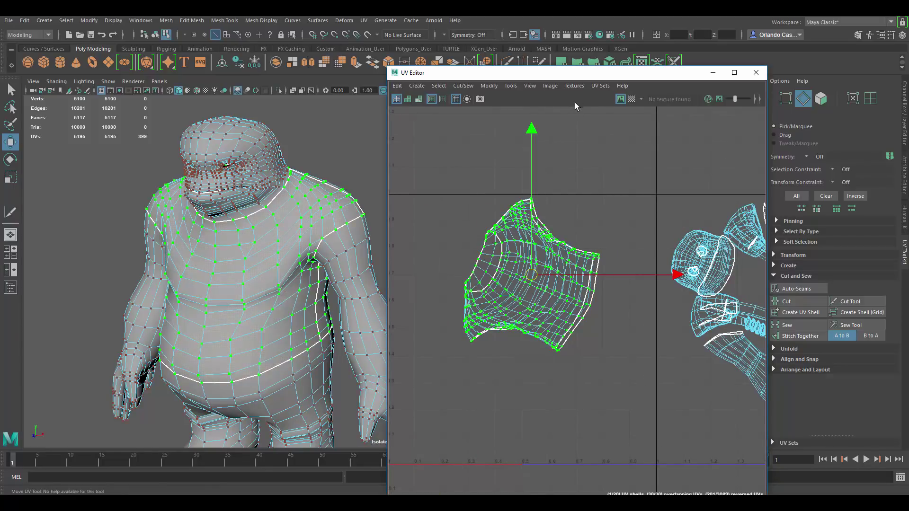
pyautogui.click(773, 348)
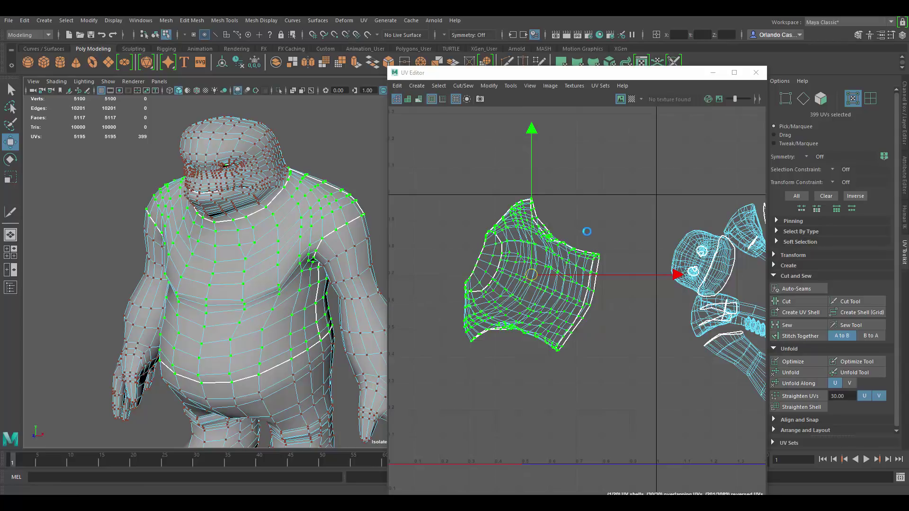
pyautogui.scroll(-1, 505, 189)
pyautogui.keyDown('alt'); pyautogui.moveTo(471, 223); pyautogui.dragTo(505, 189, button='middle'); pyautogui.keyUp('alt')
pyautogui.click(530, 220)
pyautogui.scroll(2, 528, 217)
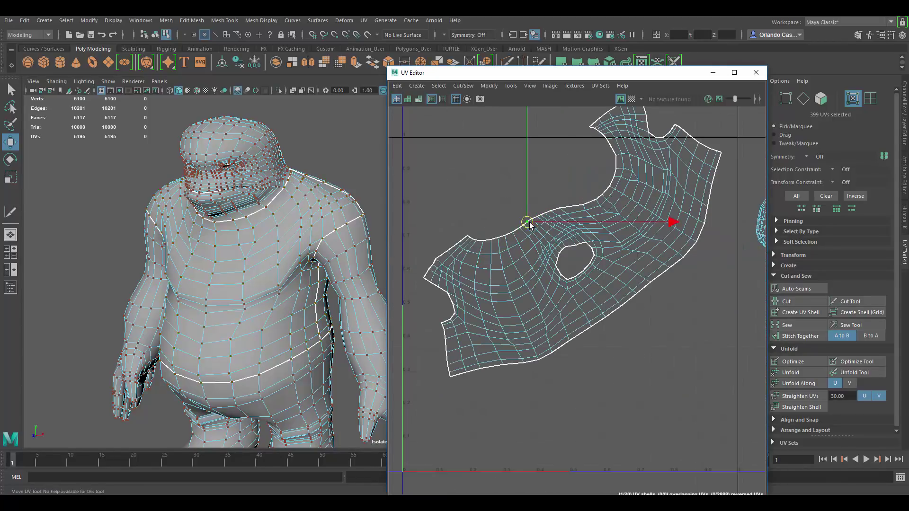
pyautogui.doubleClick(529, 223)
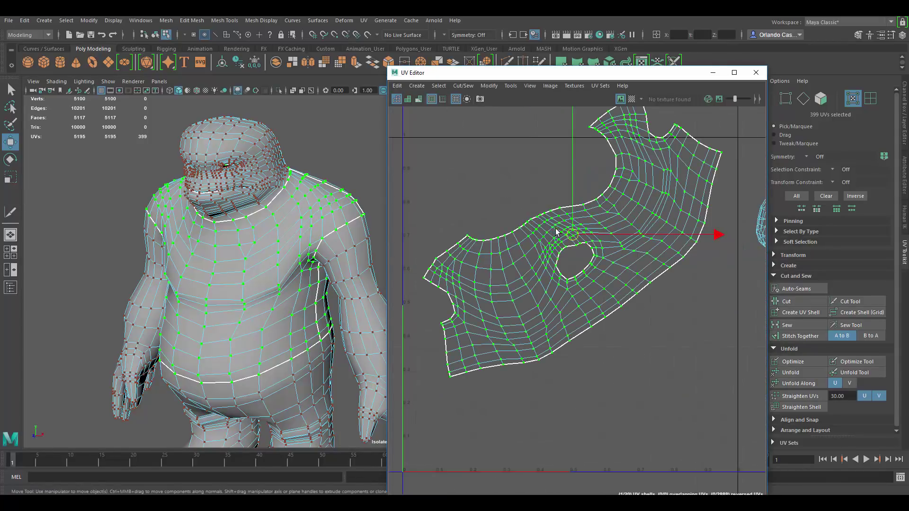
# Show the checker map to examine texture distortion on the shoulder and torso, then hide it
pyautogui.click(631, 98)
pyautogui.scroll(3, 282, 324)
pyautogui.keyDown('alt'); pyautogui.moveTo(282, 323); pyautogui.dragTo(175, 327); pyautogui.keyUp('alt')
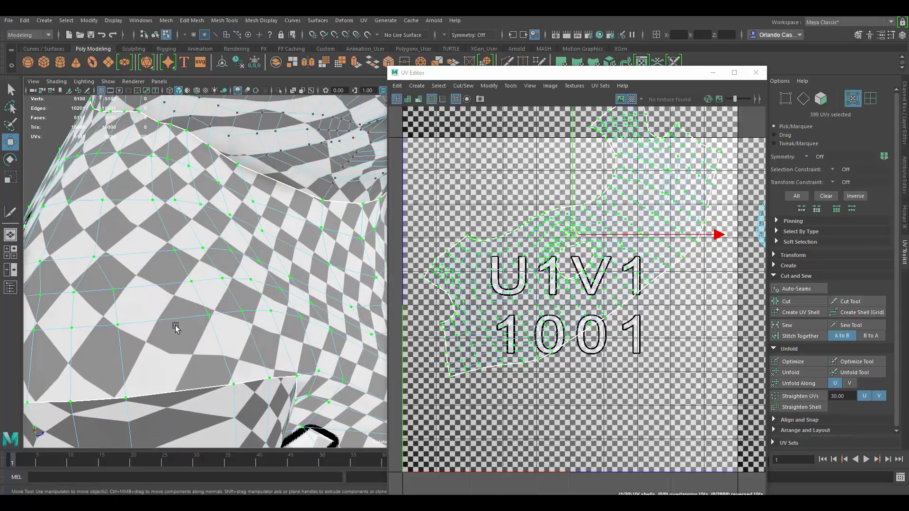
pyautogui.keyDown('alt'); pyautogui.moveTo(174, 283); pyautogui.dragTo(237, 262); pyautogui.keyUp('alt')
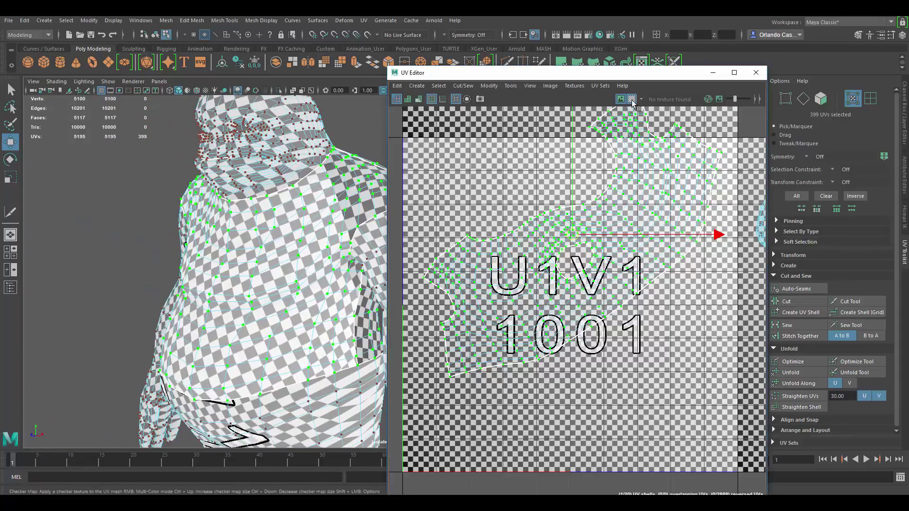
pyautogui.click(632, 99)
# Select the vertical edges on the character's right side from the armpit to the waist seam and cut the UVs there
pyautogui.keyDown('alt'); pyautogui.moveTo(571, 197); pyautogui.dragTo(554, 175, button='middle'); pyautogui.keyUp('alt')
pyautogui.keyDown('alt'); pyautogui.moveTo(259, 263); pyautogui.dragTo(274, 247); pyautogui.keyUp('alt')
pyautogui.keyDown('alt'); pyautogui.moveTo(349, 249); pyautogui.dragTo(262, 210); pyautogui.keyUp('alt')
pyautogui.moveTo(262, 178); pyautogui.dragTo(266, 120, button='right')
pyautogui.keyDown('alt'); pyautogui.moveTo(239, 252); pyautogui.dragTo(163, 211); pyautogui.keyUp('alt')
pyautogui.click(162, 212)
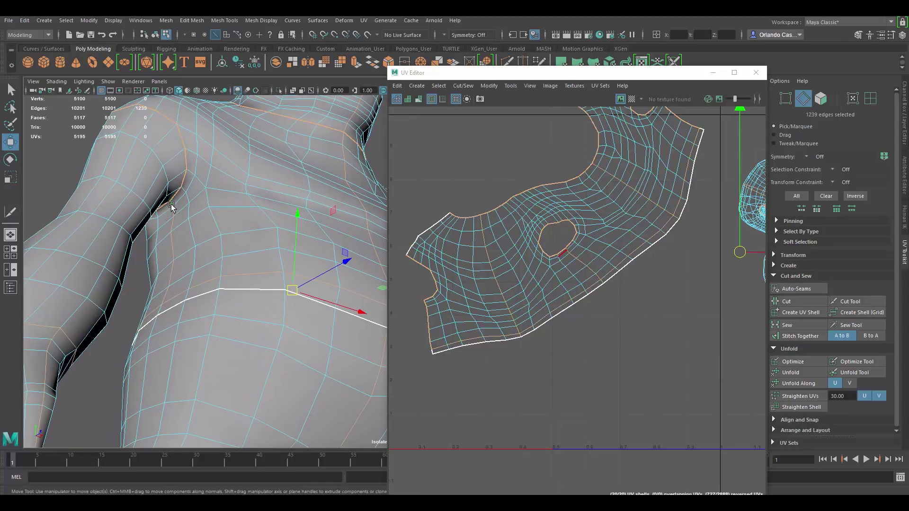
pyautogui.keyDown('shift'); pyautogui.click(162, 307); pyautogui.keyUp('shift')
pyautogui.keyDown('shift'); pyautogui.moveTo(618, 178); pyautogui.dragTo(578, 198, button='right'); pyautogui.keyUp('shift')
# Select the edges along the top of the right shoulder from the arm seam to the neck seam and cut the UVs
pyautogui.keyDown('alt'); pyautogui.moveTo(193, 213); pyautogui.dragTo(218, 231); pyautogui.keyUp('alt')
pyautogui.keyDown('alt'); pyautogui.moveTo(257, 279); pyautogui.dragTo(263, 349, button='right'); pyautogui.keyUp('alt')
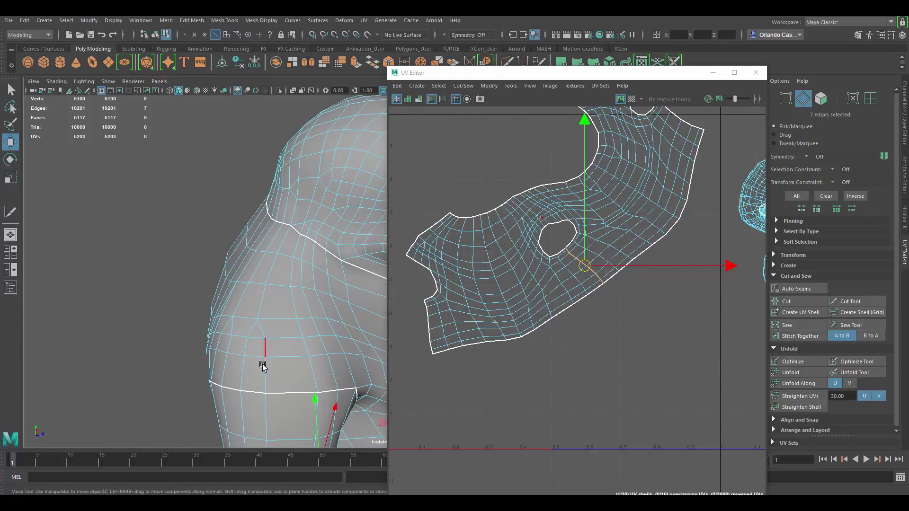
pyautogui.click(263, 366)
pyautogui.keyDown('shift'); pyautogui.click(264, 326); pyautogui.keyUp('shift')
pyautogui.keyDown('shift'); pyautogui.click(273, 223); pyautogui.keyUp('shift')
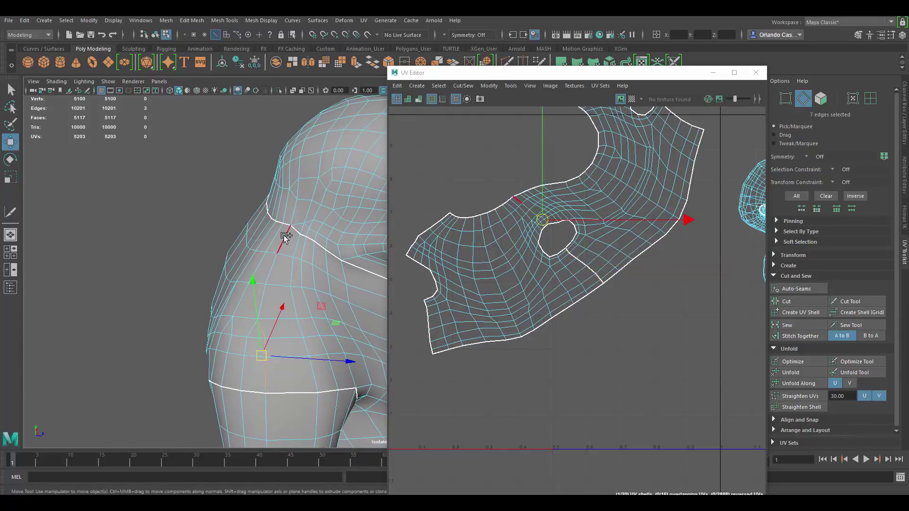
pyautogui.keyDown('shift'); pyautogui.doubleClick(284, 236); pyautogui.keyUp('shift')
pyautogui.keyDown('shift'); pyautogui.moveTo(569, 240); pyautogui.dragTo(539, 250, button='right'); pyautogui.keyUp('shift')
# Select the front and back torso UV shells and unfold them as two separate panels
pyautogui.moveTo(483, 231); pyautogui.dragTo(558, 188, button='right')
pyautogui.scroll(-1, 559, 188)
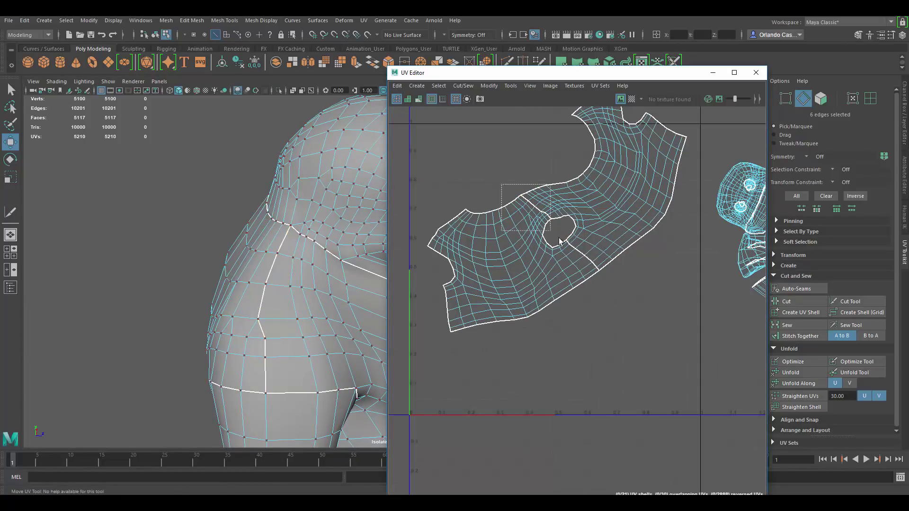
pyautogui.moveTo(559, 241); pyautogui.dragTo(559, 242)
pyautogui.keyDown('ctrl'); pyautogui.moveTo(521, 220); pyautogui.dragTo(598, 255, button='right'); pyautogui.keyUp('ctrl')
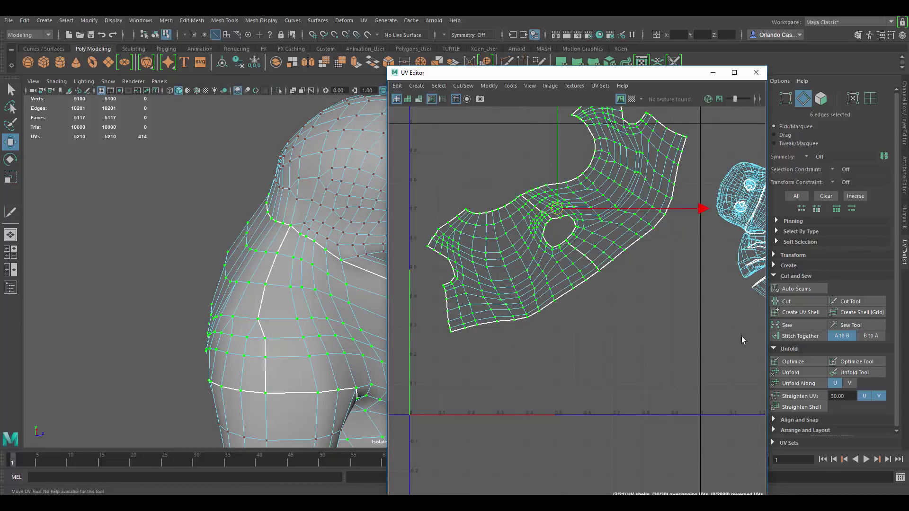
pyautogui.click(792, 372)
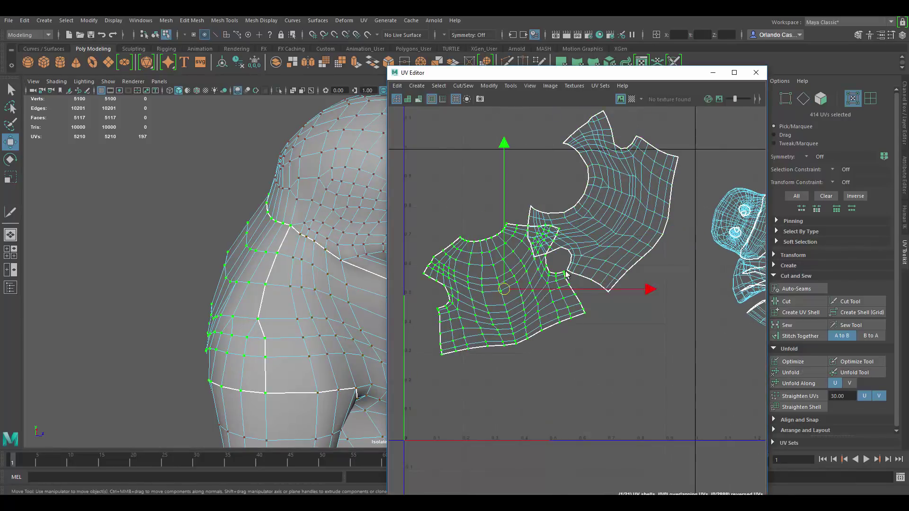
# Rotate the back torso shell upright and move it down, clear of the front shell
pyautogui.press('e')
pyautogui.moveTo(625, 220); pyautogui.dragTo(615, 249)
pyautogui.press('w')
pyautogui.moveTo(509, 288); pyautogui.dragTo(512, 336)
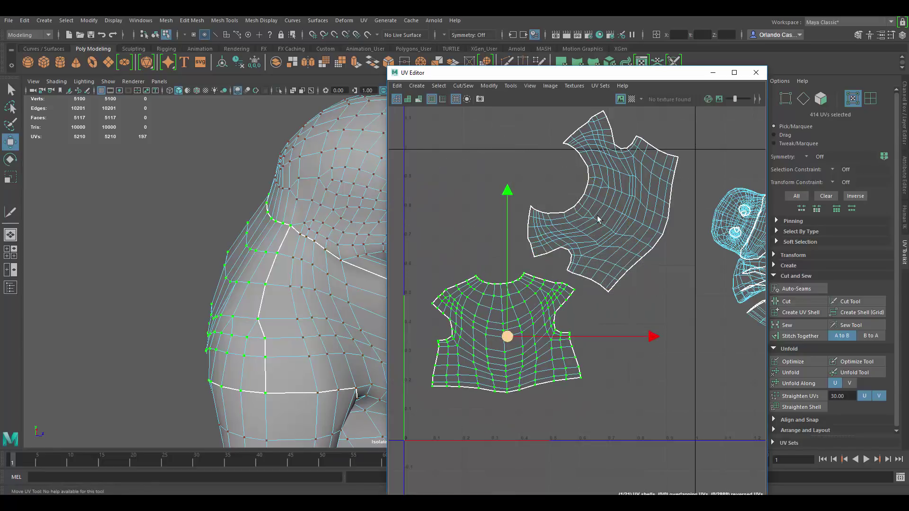
# Rotate the front torso shell upright and shift it sideways over the back shell within the same UV tile
pyautogui.click(608, 211)
pyautogui.press('e')
pyautogui.moveTo(724, 136); pyautogui.dragTo(672, 245)
pyautogui.press('w')
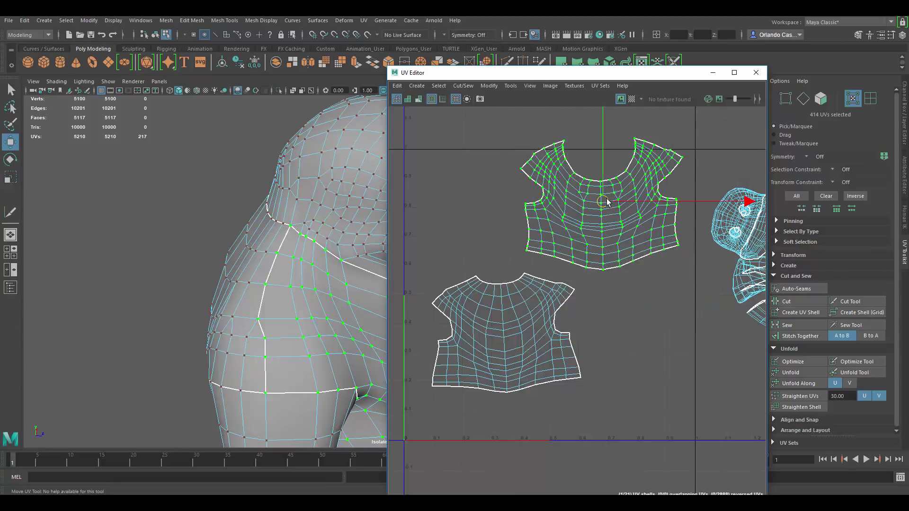
pyautogui.moveTo(600, 201); pyautogui.dragTo(572, 203)
# Show the checker map and inspect the pattern along the shoulder and neck seams from both sides
pyautogui.click(632, 99)
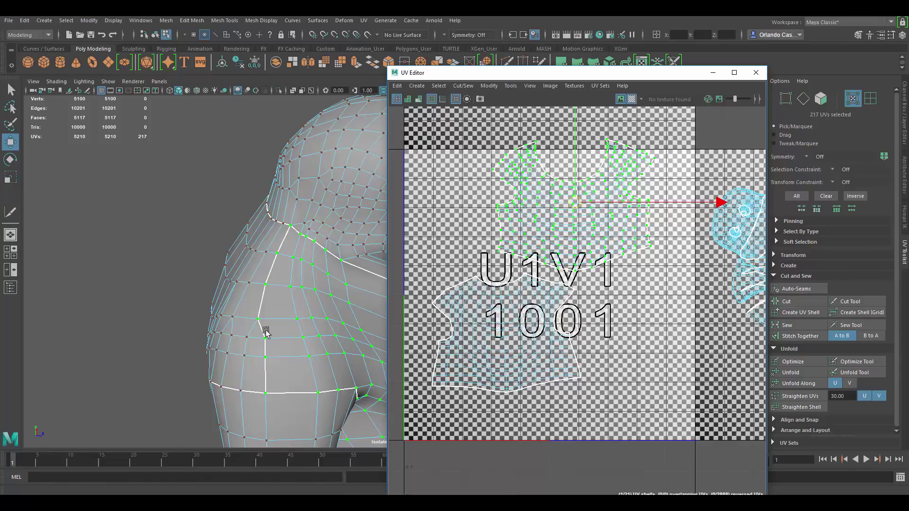
pyautogui.keyDown('alt'); pyautogui.moveTo(265, 329); pyautogui.dragTo(246, 290); pyautogui.keyUp('alt')
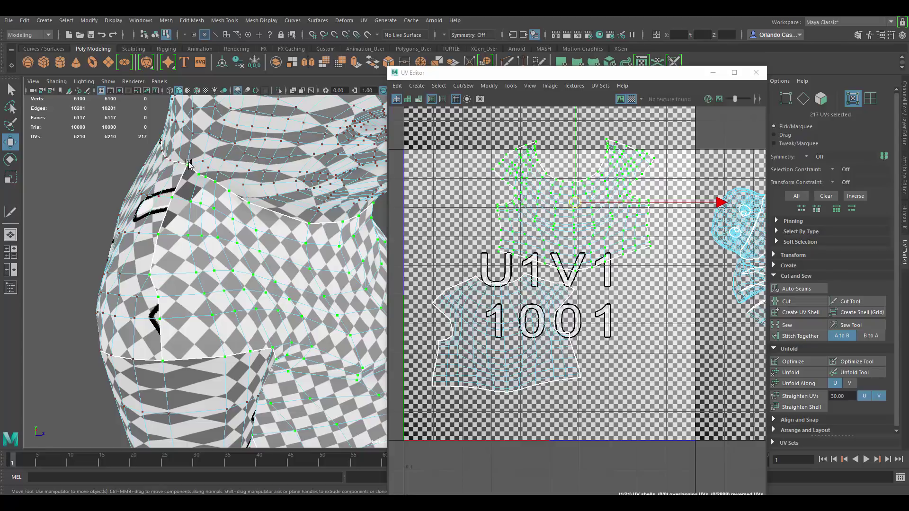
pyautogui.keyDown('alt'); pyautogui.moveTo(304, 290); pyautogui.dragTo(142, 284); pyautogui.keyUp('alt')
pyautogui.keyDown('alt'); pyautogui.moveTo(288, 194); pyautogui.dragTo(195, 254, button='middle'); pyautogui.keyUp('alt')
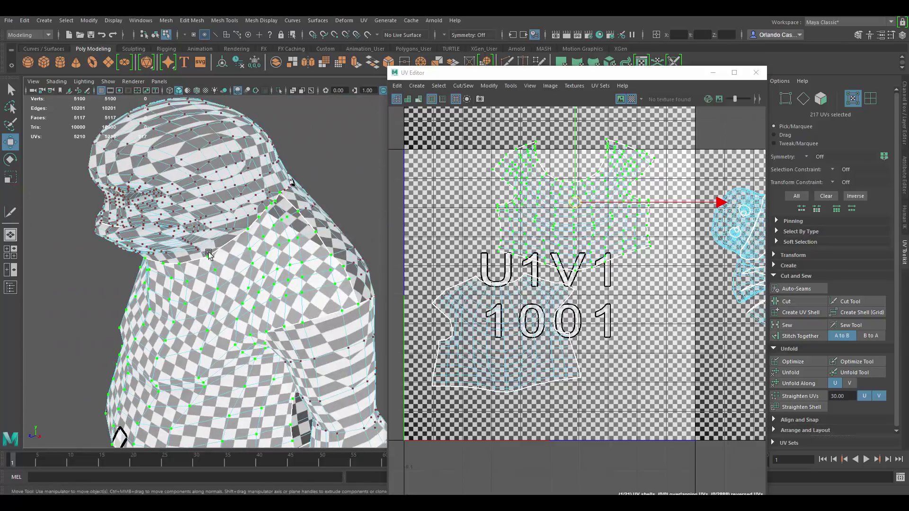
pyautogui.keyDown('alt'); pyautogui.moveTo(195, 253); pyautogui.dragTo(275, 280, button='right'); pyautogui.keyUp('alt')
pyautogui.moveTo(275, 282)
pyautogui.keyDown('alt'); pyautogui.mouseDown()
pyautogui.moveTo(263, 254)
pyautogui.moveTo(281, 266)
pyautogui.mouseUp(); pyautogui.keyUp('alt')
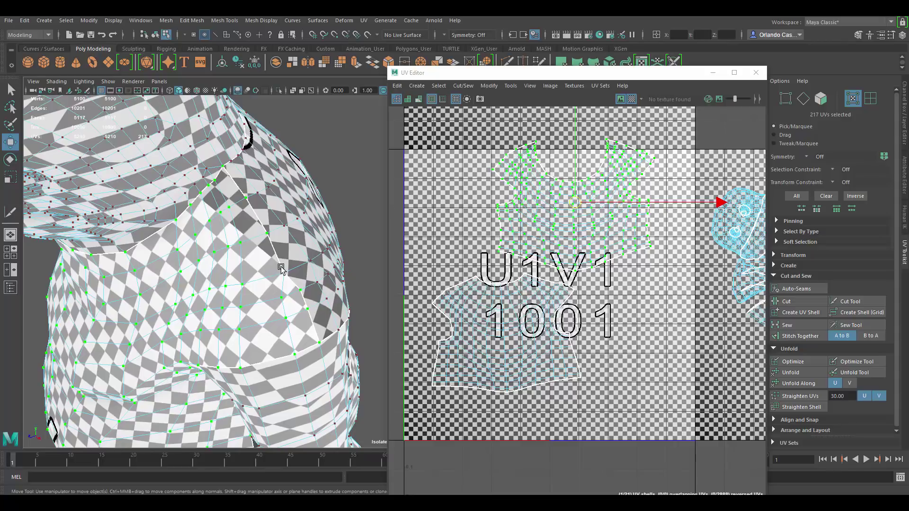
pyautogui.press('f')
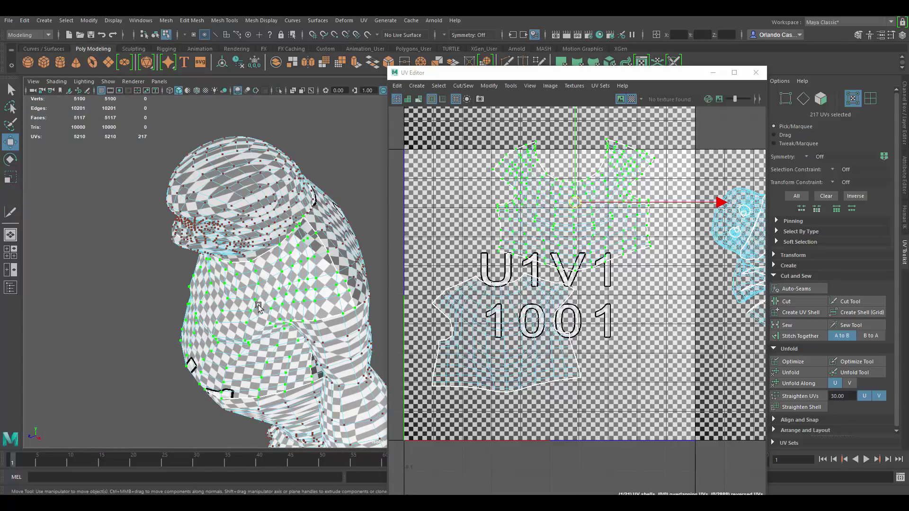
# Examine the checker pattern along the side seam, belly and chest, and clear the UV selection
pyautogui.keyDown('alt'); pyautogui.moveTo(260, 321); pyautogui.dragTo(273, 317); pyautogui.keyUp('alt')
pyautogui.keyDown('alt'); pyautogui.moveTo(273, 317); pyautogui.dragTo(308, 332, button='right'); pyautogui.keyUp('alt')
pyautogui.keyDown('alt'); pyautogui.moveTo(308, 379); pyautogui.dragTo(339, 322, button='middle'); pyautogui.keyUp('alt')
pyautogui.keyDown('alt'); pyautogui.moveTo(339, 322); pyautogui.dragTo(324, 323); pyautogui.keyUp('alt')
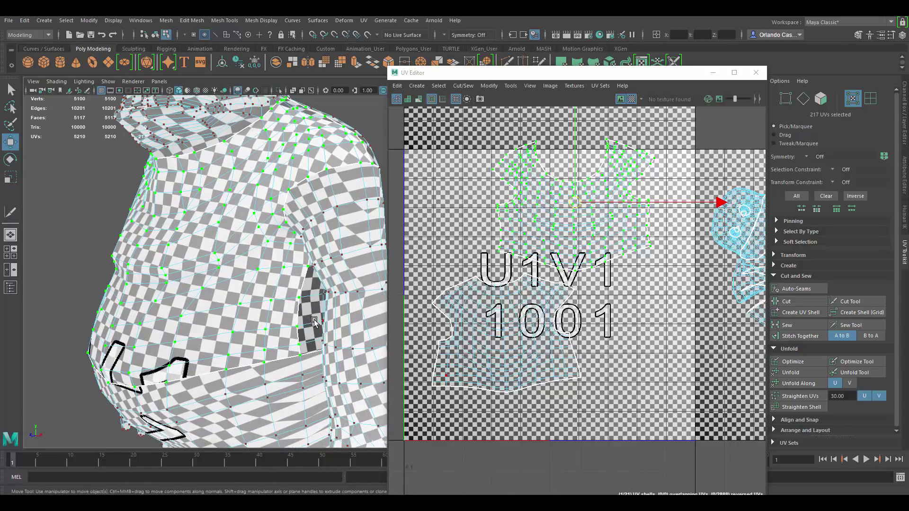
pyautogui.keyDown('alt'); pyautogui.moveTo(299, 307); pyautogui.dragTo(274, 261); pyautogui.keyUp('alt')
pyautogui.scroll(-1, 537, 244)
pyautogui.click(484, 211)
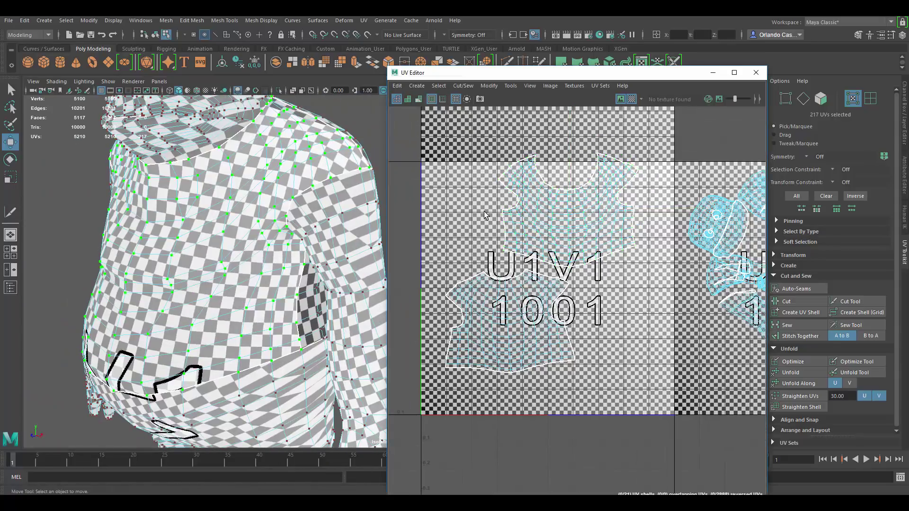
pyautogui.keyDown('alt'); pyautogui.moveTo(494, 206); pyautogui.dragTo(502, 235, button='middle'); pyautogui.keyUp('alt')
pyautogui.keyDown('alt'); pyautogui.moveTo(259, 245); pyautogui.dragTo(410, 258); pyautogui.keyUp('alt')
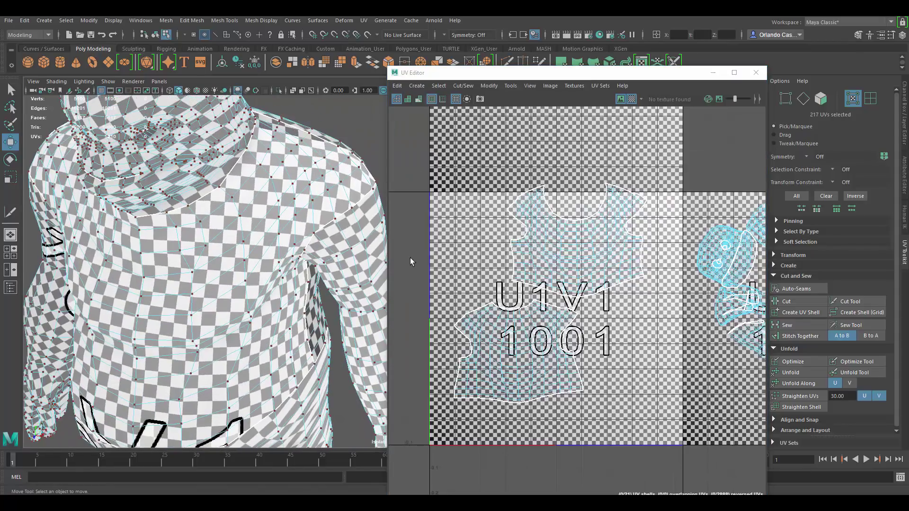
# Hide the texture image behind the UVs and select the back shell's shoulder edges to compare them with the matching front edges
pyautogui.keyDown('alt'); pyautogui.moveTo(484, 273); pyautogui.dragTo(505, 236, button='middle'); pyautogui.keyUp('alt')
pyautogui.keyDown('alt'); pyautogui.moveTo(504, 247); pyautogui.dragTo(565, 265, button='right'); pyautogui.keyUp('alt')
pyautogui.scroll(2, 615, 271)
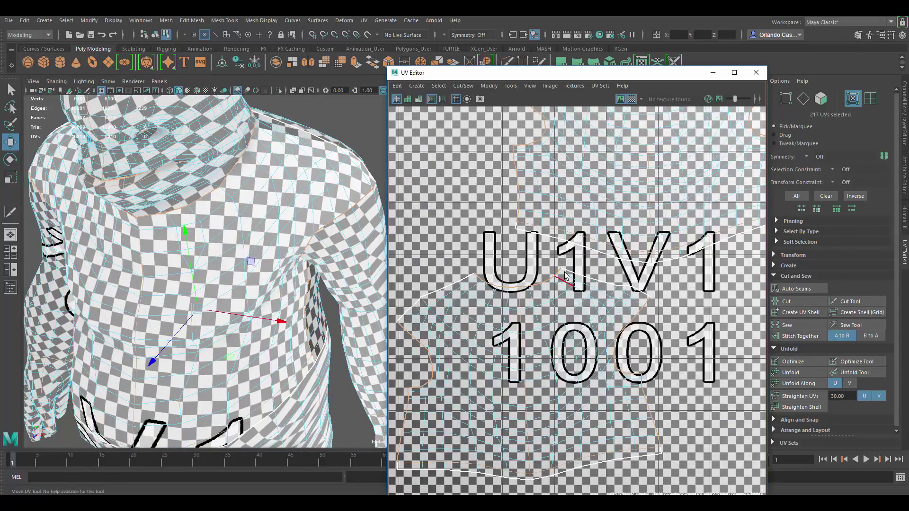
pyautogui.press('F10')
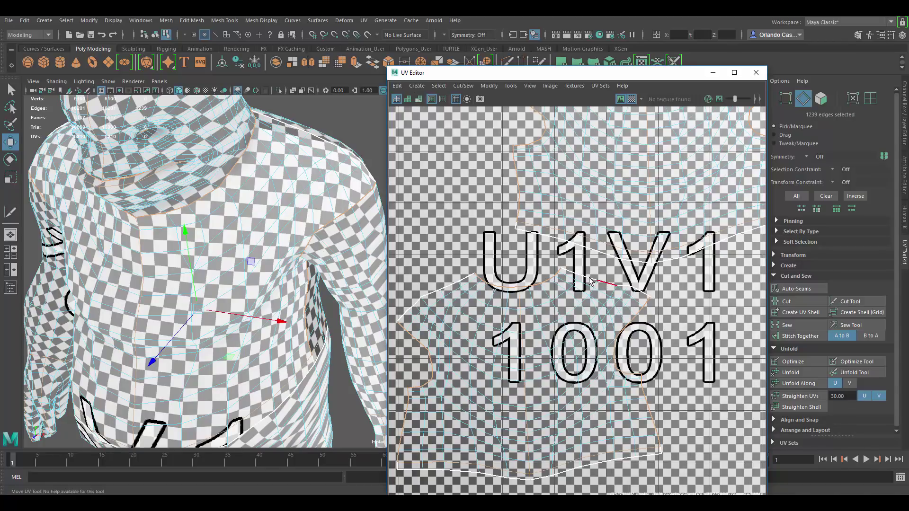
pyautogui.click(630, 99)
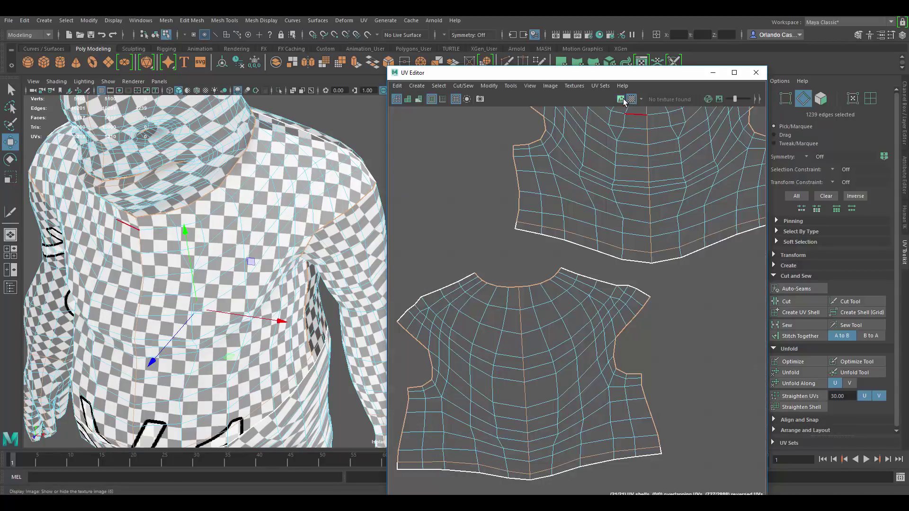
pyautogui.scroll(2, 529, 296)
pyautogui.click(550, 287)
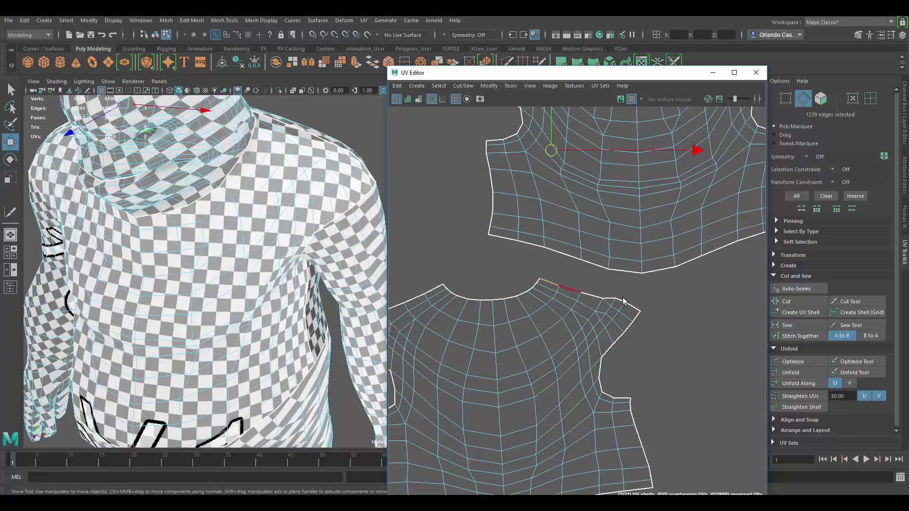
pyautogui.scroll(-2, 541, 282)
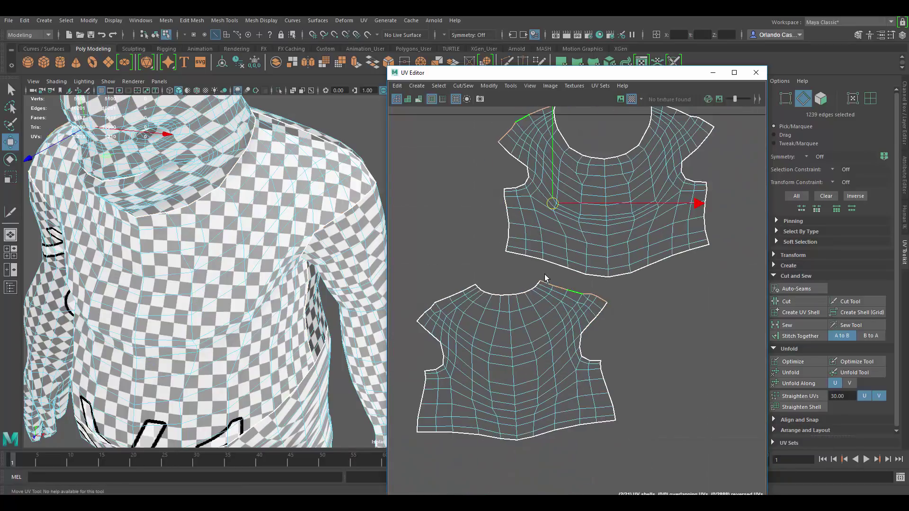
pyautogui.keyDown('alt'); pyautogui.moveTo(553, 281); pyautogui.dragTo(576, 288, button='middle'); pyautogui.keyUp('alt')
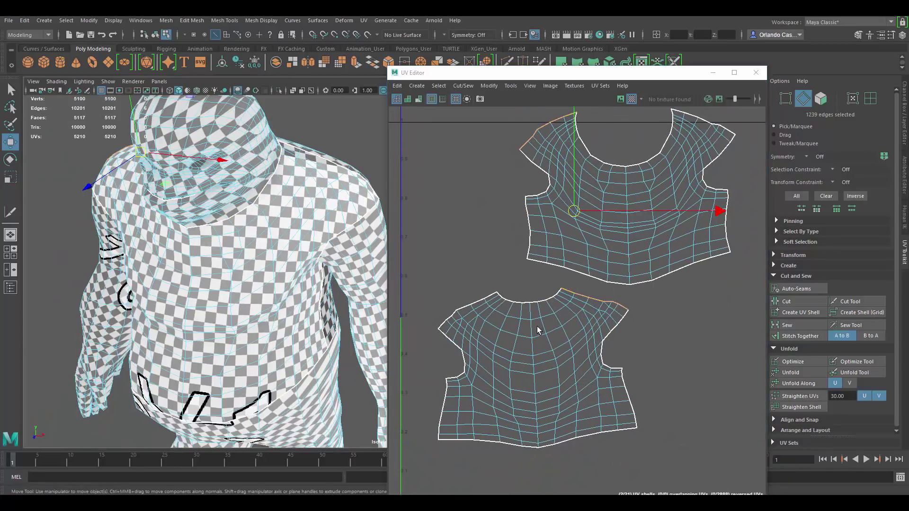
# Add the remaining shoulder edges to the selection and sew the front and back torso shells together along both shoulders
pyautogui.keyDown('alt'); pyautogui.moveTo(538, 330); pyautogui.dragTo(548, 303, button='middle'); pyautogui.keyUp('alt')
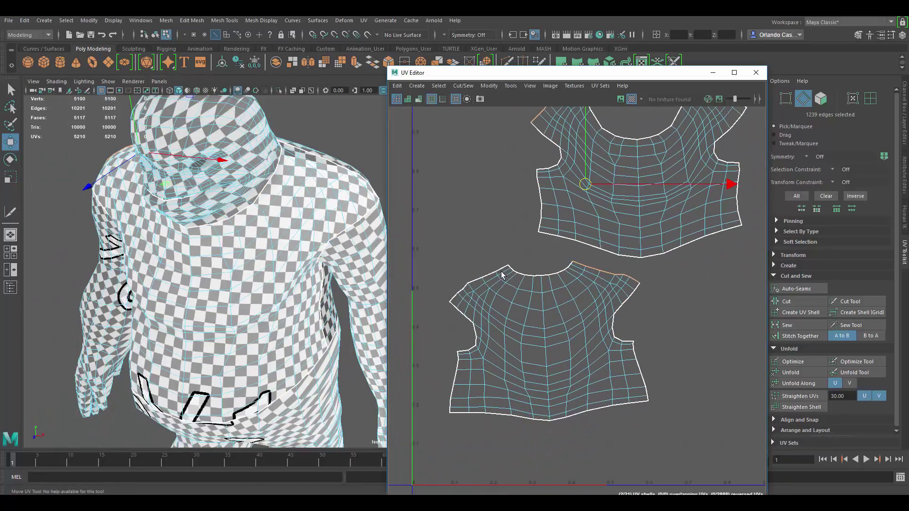
pyautogui.keyDown('shift'); pyautogui.click(500, 268); pyautogui.keyUp('shift')
pyautogui.keyDown('shift'); pyautogui.doubleClick(456, 297); pyautogui.keyUp('shift')
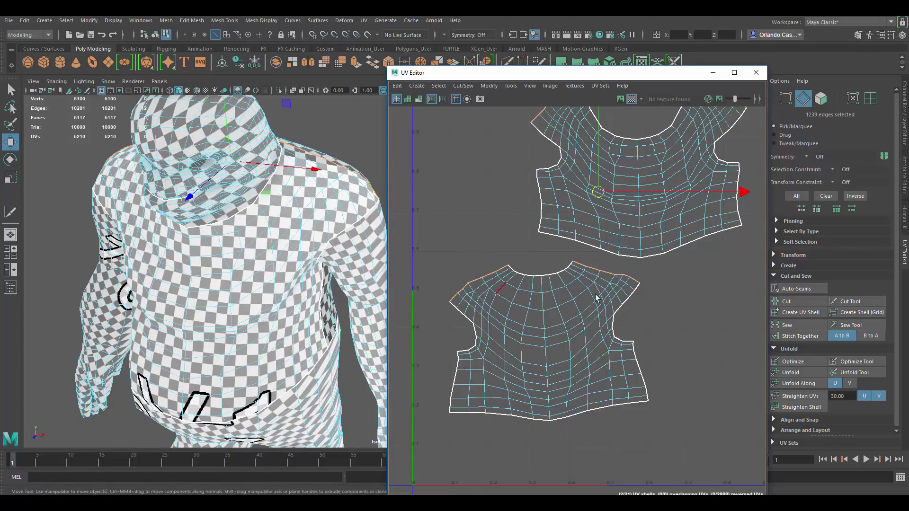
pyautogui.scroll(-1, 589, 279)
pyautogui.keyDown('alt'); pyautogui.moveTo(589, 277); pyautogui.dragTo(584, 297, button='middle'); pyautogui.keyUp('alt')
pyautogui.keyDown('shift'); pyautogui.moveTo(562, 308); pyautogui.dragTo(559, 279, button='right'); pyautogui.keyUp('shift')
pyautogui.keyDown('alt'); pyautogui.moveTo(566, 260); pyautogui.dragTo(501, 355, button='middle'); pyautogui.keyUp('alt')
# Select all UVs of the joined torso shell and unfold it
pyautogui.press('F12')
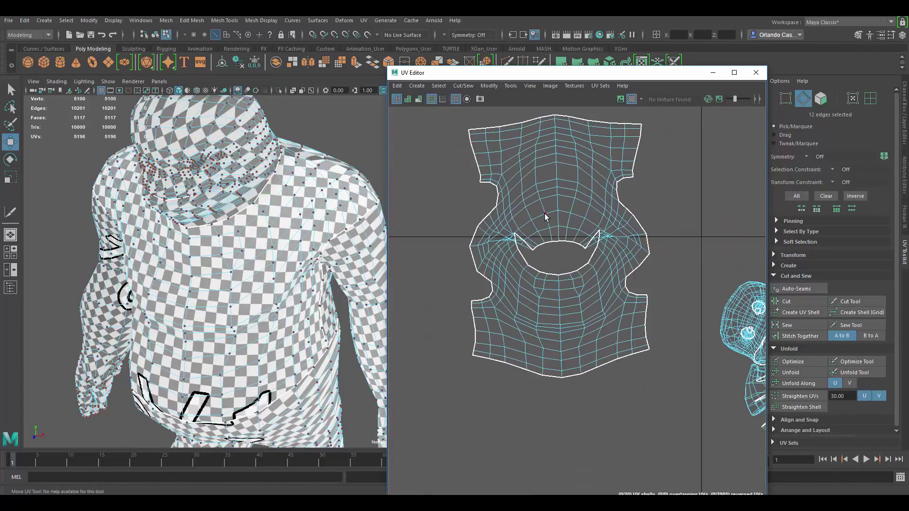
pyautogui.doubleClick(546, 217)
pyautogui.click(795, 372)
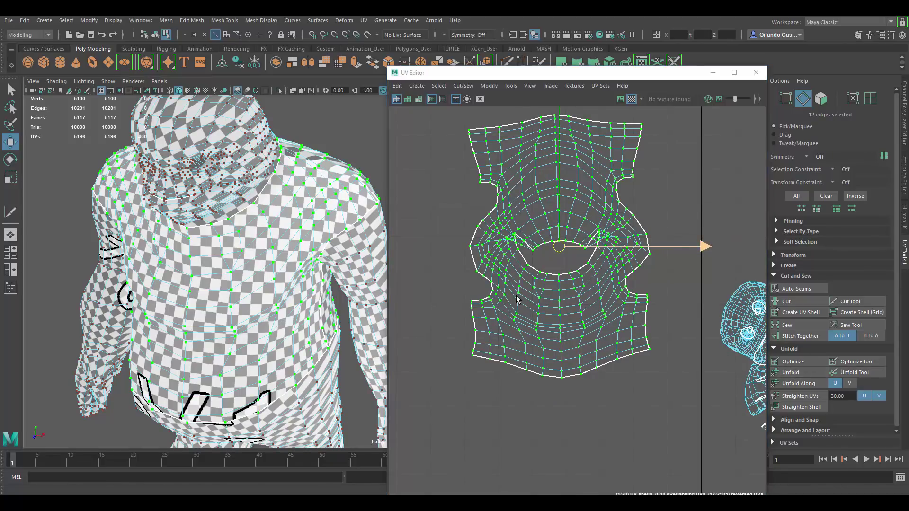
pyautogui.scroll(2, 618, 251)
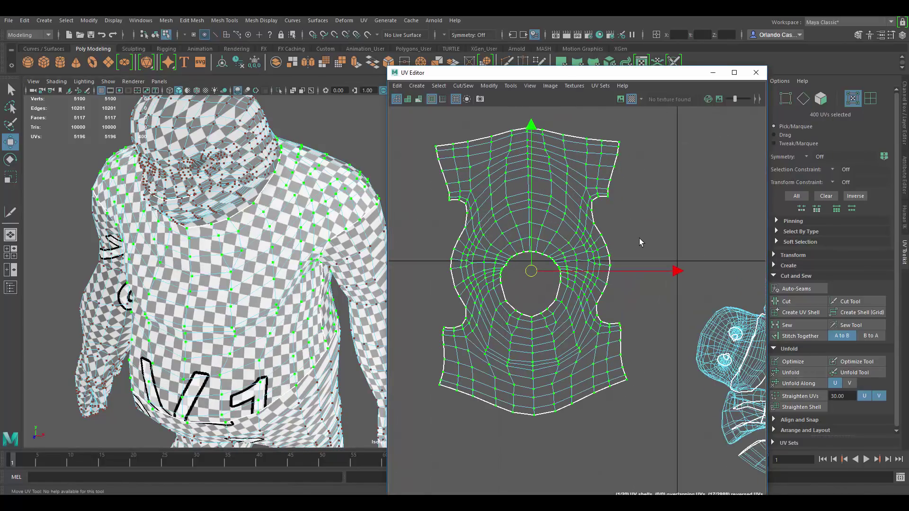
# Examine the checker pattern over the shoulders, arm seams, underarm and chest of the unfolded torso
pyautogui.keyDown('alt'); pyautogui.moveTo(291, 295); pyautogui.dragTo(311, 288); pyautogui.keyUp('alt')
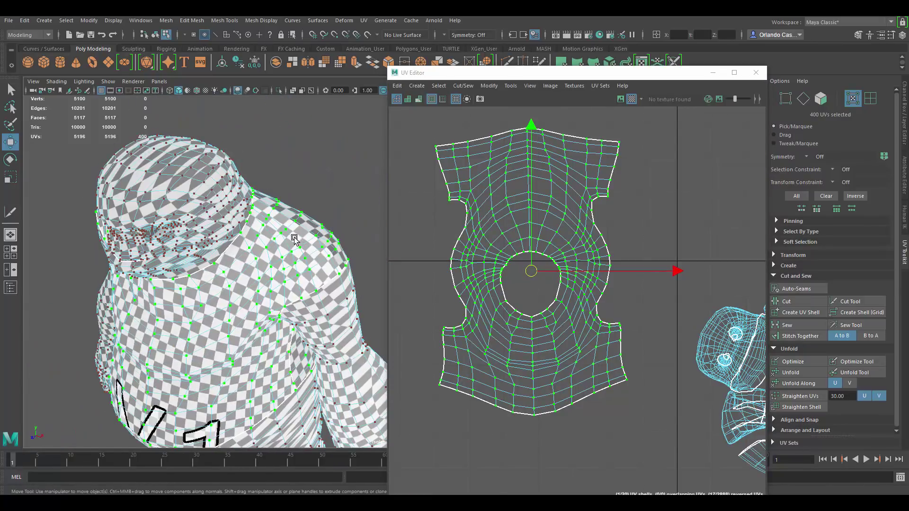
pyautogui.keyDown('alt'); pyautogui.moveTo(294, 239); pyautogui.dragTo(299, 273); pyautogui.keyUp('alt')
pyautogui.keyDown('alt'); pyautogui.moveTo(315, 327); pyautogui.dragTo(340, 230); pyautogui.keyUp('alt')
pyautogui.keyDown('alt'); pyautogui.moveTo(270, 241); pyautogui.dragTo(340, 231); pyautogui.keyUp('alt')
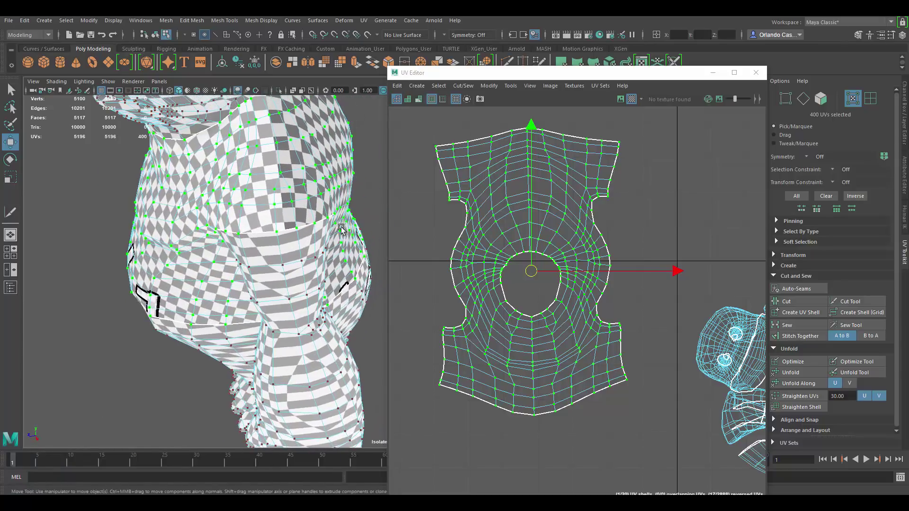
pyautogui.moveTo(274, 249)
pyautogui.keyDown('alt'); pyautogui.mouseDown(button='right')
pyautogui.moveTo(301, 242)
pyautogui.moveTo(287, 237)
pyautogui.mouseUp(button='right'); pyautogui.keyUp('alt')
pyautogui.keyDown('alt'); pyautogui.moveTo(284, 263); pyautogui.dragTo(292, 291, button='middle'); pyautogui.keyUp('alt')
pyautogui.keyDown('alt'); pyautogui.moveTo(293, 290); pyautogui.dragTo(311, 288, button='right'); pyautogui.keyUp('alt')
pyautogui.keyDown('alt'); pyautogui.moveTo(311, 289); pyautogui.dragTo(166, 303); pyautogui.keyUp('alt')
pyautogui.scroll(-3, 282, 244)
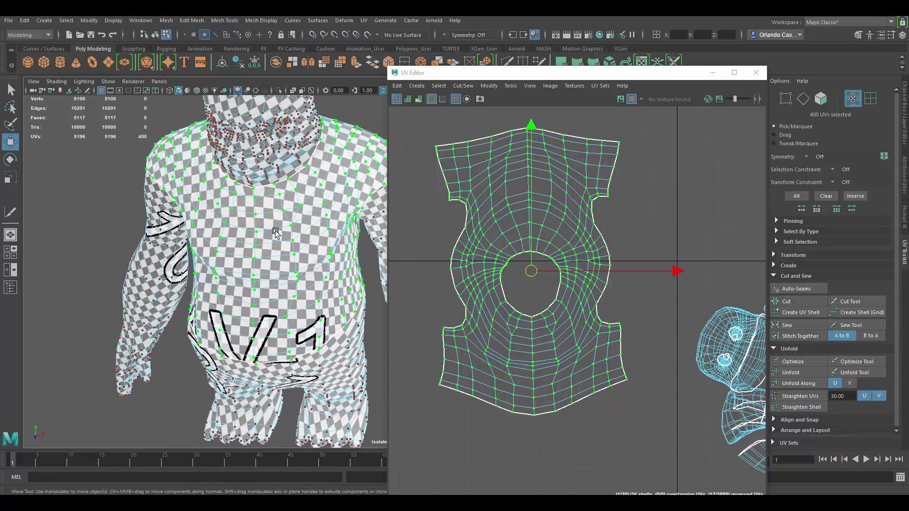
pyautogui.keyDown('alt'); pyautogui.moveTo(276, 232); pyautogui.dragTo(242, 208); pyautogui.keyUp('alt')
pyautogui.keyDown('alt'); pyautogui.moveTo(242, 208); pyautogui.dragTo(244, 260, button='middle'); pyautogui.keyUp('alt')
pyautogui.scroll(-3, 630, 262)
# Select the whole torso shell and move it down inside the first UV tile
pyautogui.click(540, 235)
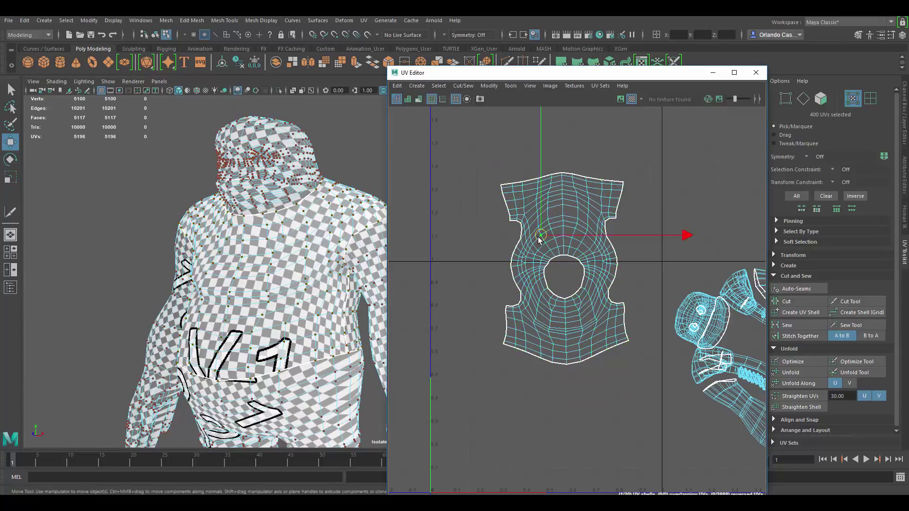
pyautogui.doubleClick(540, 236)
pyautogui.moveTo(563, 268); pyautogui.dragTo(506, 360)
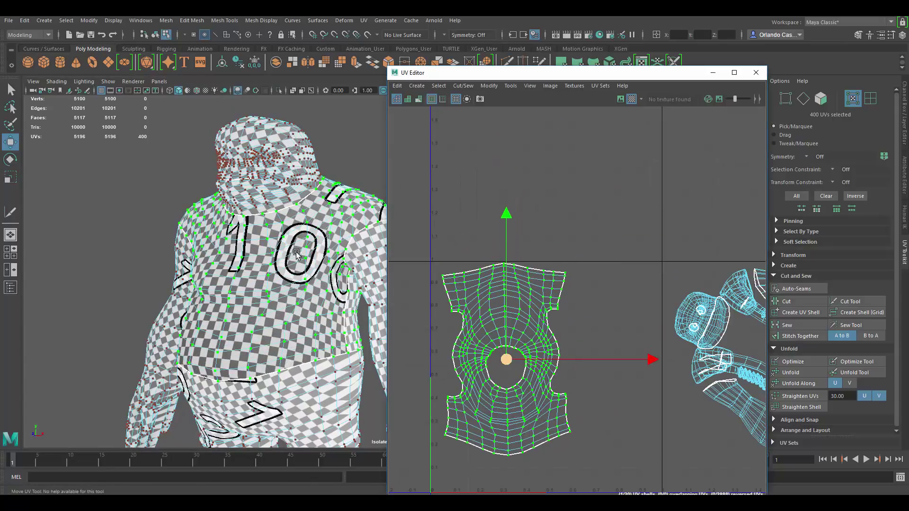
pyautogui.scroll(-3, 296, 253)
pyautogui.keyDown('alt'); pyautogui.moveTo(296, 253); pyautogui.dragTo(255, 251); pyautogui.keyUp('alt')
pyautogui.keyDown('alt'); pyautogui.moveTo(256, 251); pyautogui.dragTo(227, 249, button='middle'); pyautogui.keyUp('alt')
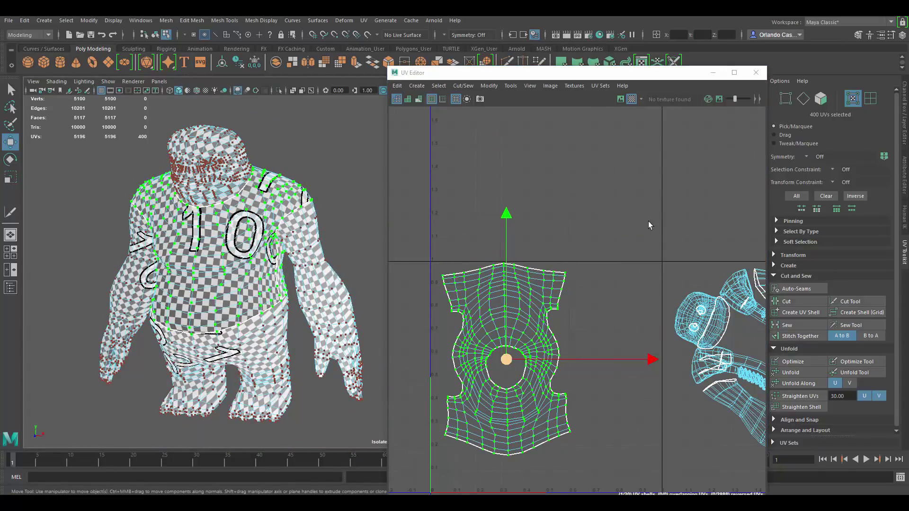
pyautogui.keyDown('alt'); pyautogui.moveTo(647, 246); pyautogui.dragTo(588, 232, button='middle'); pyautogui.keyUp('alt')
pyautogui.scroll(-3, 586, 232)
pyautogui.keyDown('alt'); pyautogui.moveTo(238, 175); pyautogui.dragTo(251, 194, button='middle'); pyautogui.keyUp('alt')
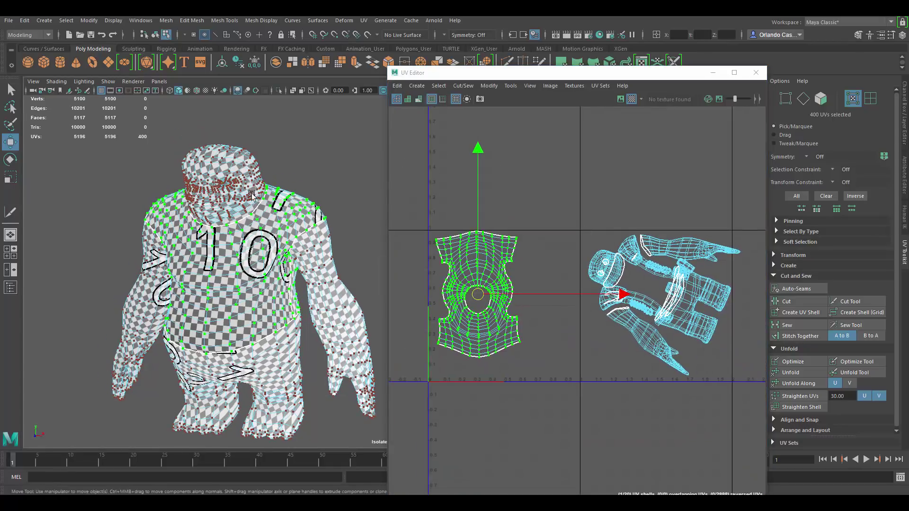
# Locate the head shell by selecting a forehead face, then select its UVs and move the shell clear of the other body shells
pyautogui.scroll(6, 252, 195)
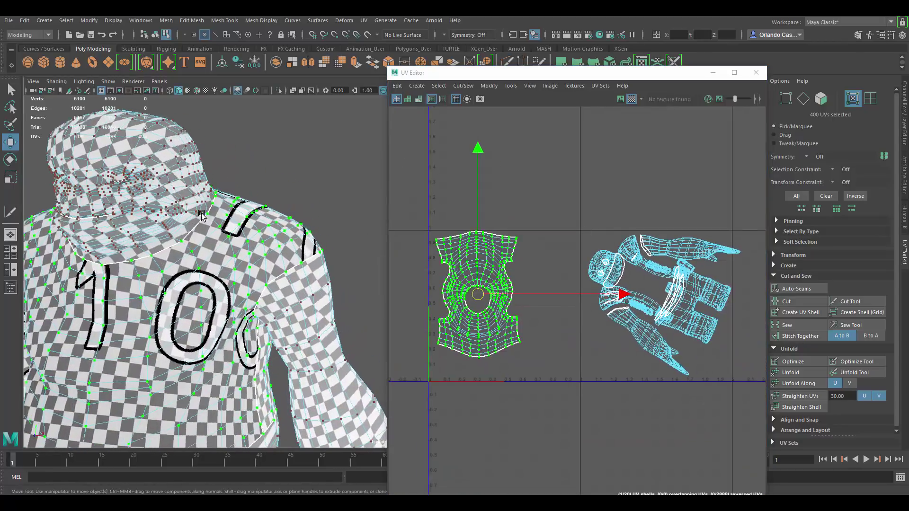
pyautogui.keyDown('alt'); pyautogui.moveTo(201, 215); pyautogui.dragTo(188, 208); pyautogui.keyUp('alt')
pyautogui.keyDown('alt'); pyautogui.moveTo(180, 206); pyautogui.dragTo(260, 273, button='middle'); pyautogui.keyUp('alt')
pyautogui.scroll(2, 260, 273)
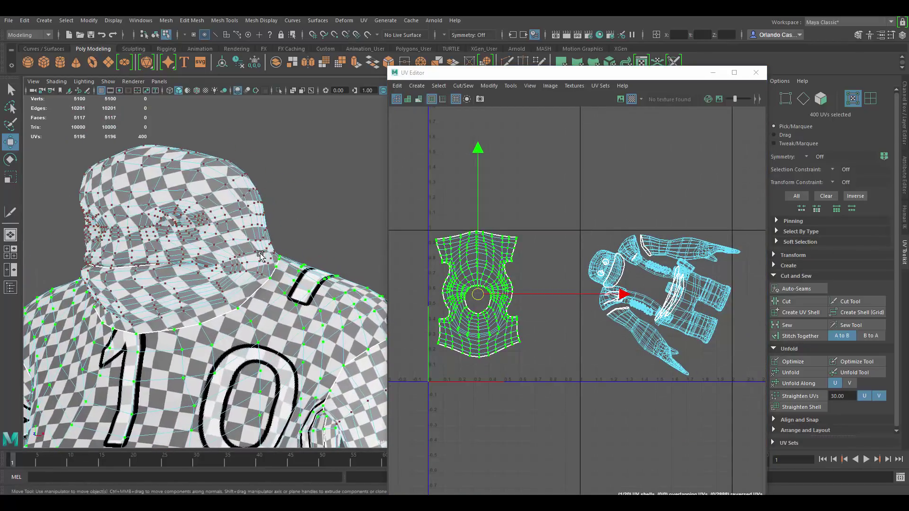
pyautogui.moveTo(247, 255)
pyautogui.keyDown('alt'); pyautogui.mouseDown()
pyautogui.moveTo(274, 256)
pyautogui.moveTo(257, 241)
pyautogui.mouseUp(); pyautogui.keyUp('alt')
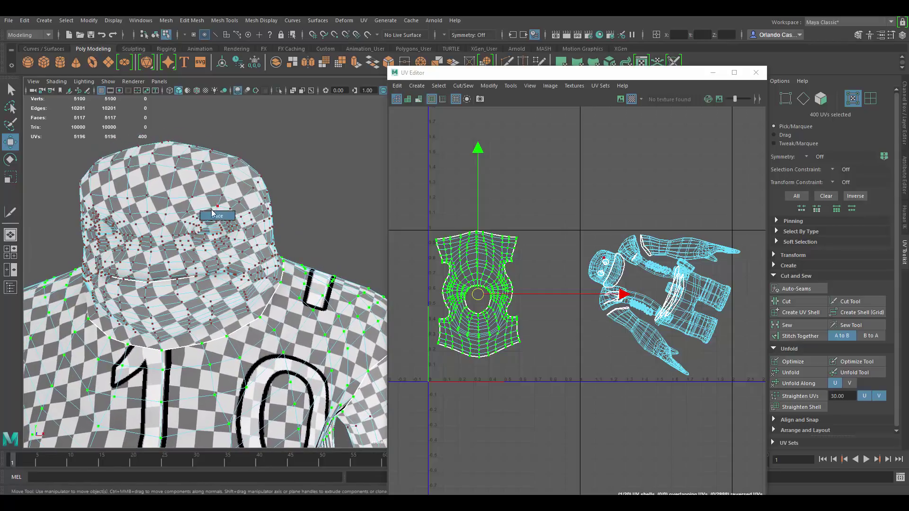
pyautogui.moveTo(212, 214); pyautogui.dragTo(218, 216, button='right')
pyautogui.click(203, 204)
pyautogui.press('f')
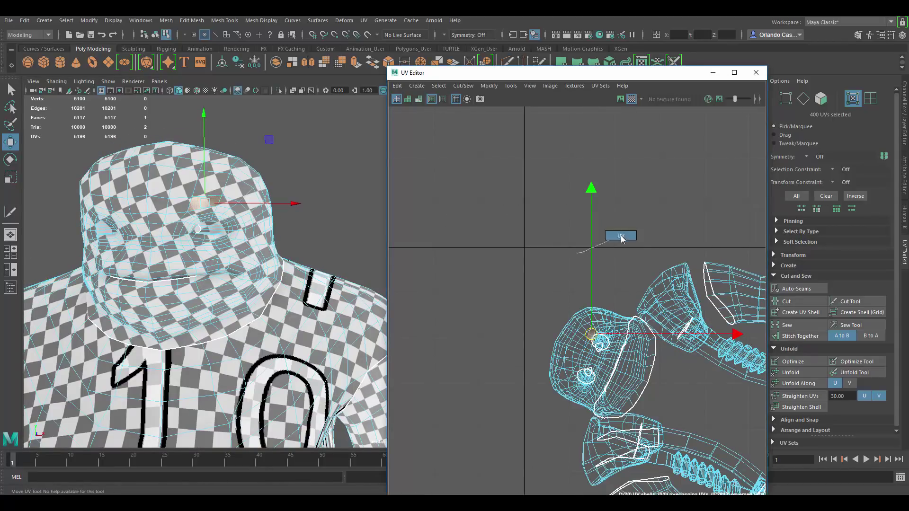
pyautogui.moveTo(621, 236); pyautogui.dragTo(621, 235, button='right')
pyautogui.click(554, 338)
pyautogui.doubleClick(568, 335)
pyautogui.moveTo(603, 363); pyautogui.dragTo(502, 228)
# Turn off the checker map and clear the UV selection to show the head's topology in plain shading
pyautogui.keyDown('alt'); pyautogui.moveTo(294, 228); pyautogui.dragTo(287, 197); pyautogui.keyUp('alt')
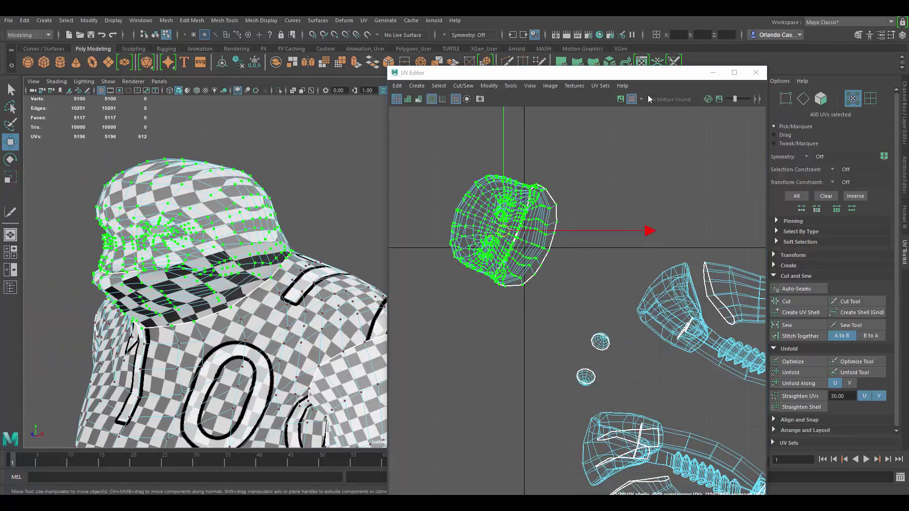
pyautogui.click(632, 98)
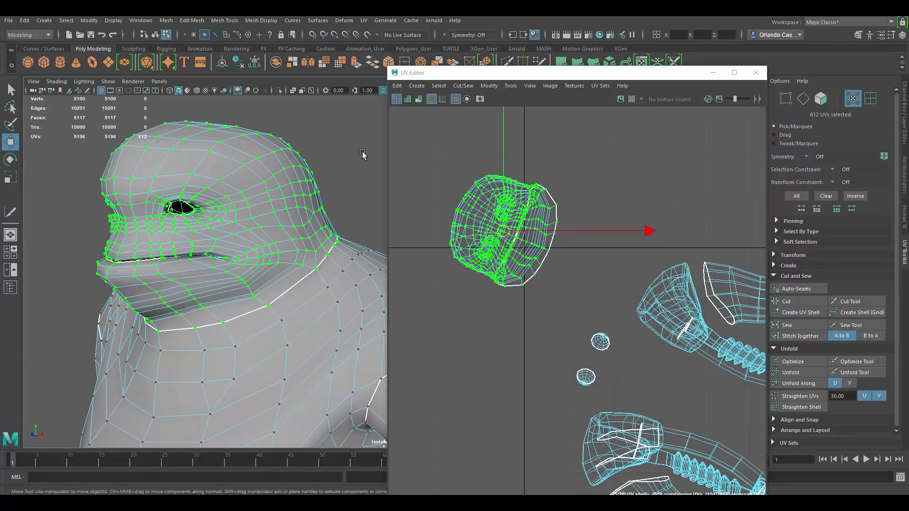
pyautogui.click(362, 154)
pyautogui.keyDown('alt'); pyautogui.moveTo(315, 226); pyautogui.dragTo(374, 224); pyautogui.keyUp('alt')
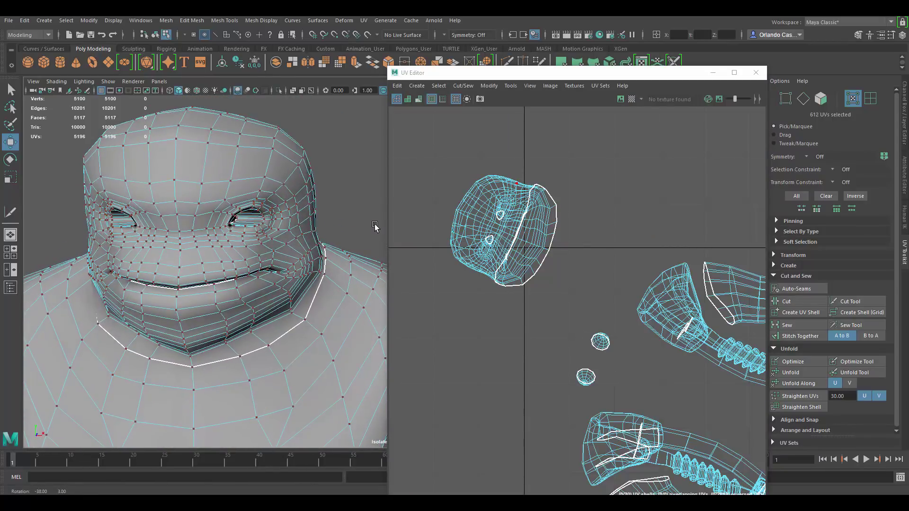
pyautogui.keyDown('alt'); pyautogui.moveTo(247, 214); pyautogui.dragTo(262, 212, button='middle'); pyautogui.keyUp('alt')
# Select the edge loop running along the lower lip and around the mouth corners, and cut the head UVs there
pyautogui.moveTo(207, 200); pyautogui.dragTo(207, 175, button='right')
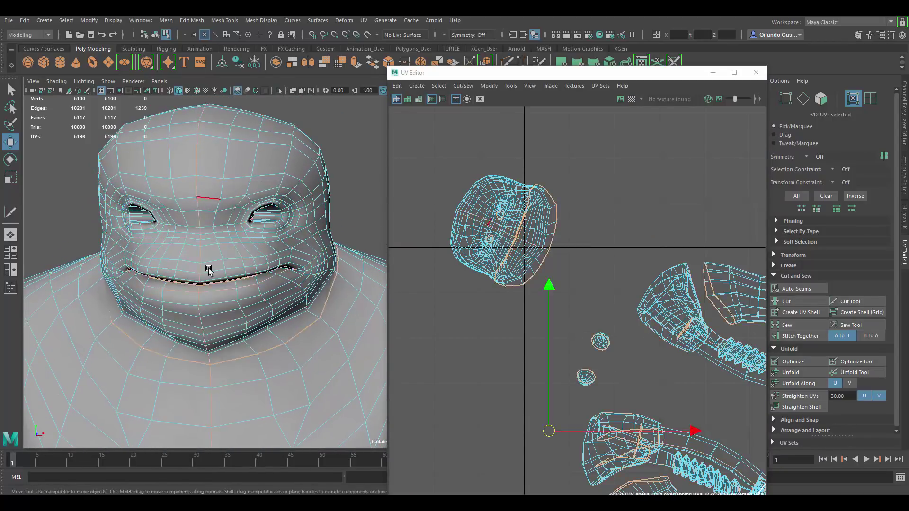
pyautogui.keyDown('alt'); pyautogui.moveTo(237, 249); pyautogui.dragTo(254, 241); pyautogui.keyUp('alt')
pyautogui.keyDown('alt'); pyautogui.moveTo(253, 242); pyautogui.dragTo(331, 253, button='right'); pyautogui.keyUp('alt')
pyautogui.doubleClick(256, 223)
pyautogui.scroll(5, 265, 236)
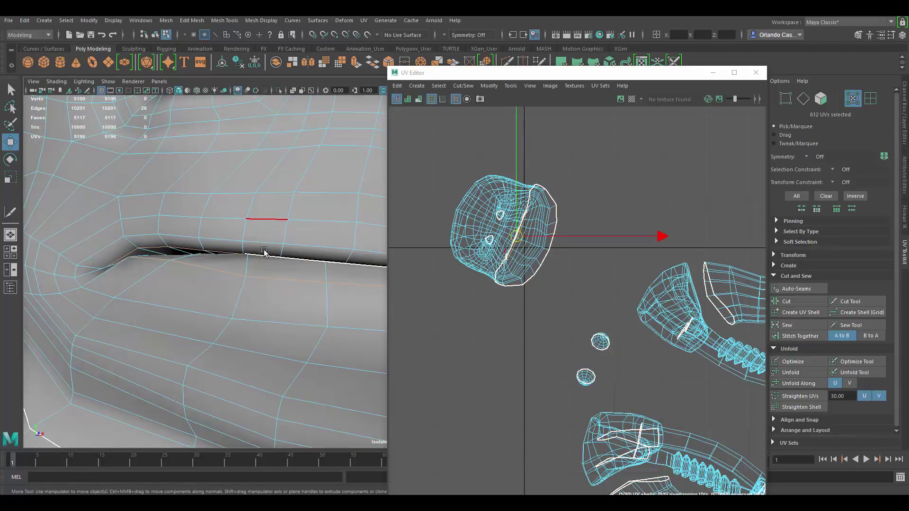
pyautogui.scroll(-3, 254, 287)
pyautogui.keyDown('alt'); pyautogui.moveTo(252, 279); pyautogui.dragTo(211, 263); pyautogui.keyUp('alt')
pyautogui.keyDown('alt'); pyautogui.moveTo(378, 250); pyautogui.dragTo(343, 249, button='middle'); pyautogui.keyUp('alt')
pyautogui.keyDown('alt'); pyautogui.moveTo(343, 250); pyautogui.dragTo(351, 247); pyautogui.keyUp('alt')
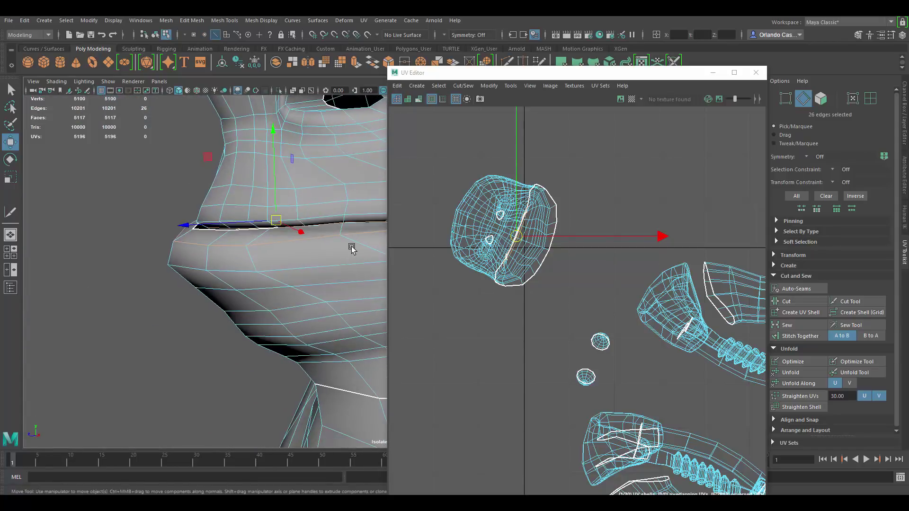
pyautogui.keyDown('alt'); pyautogui.moveTo(351, 248); pyautogui.dragTo(298, 251, button='middle'); pyautogui.keyUp('alt')
pyautogui.keyDown('alt'); pyautogui.moveTo(298, 251); pyautogui.dragTo(328, 238); pyautogui.keyUp('alt')
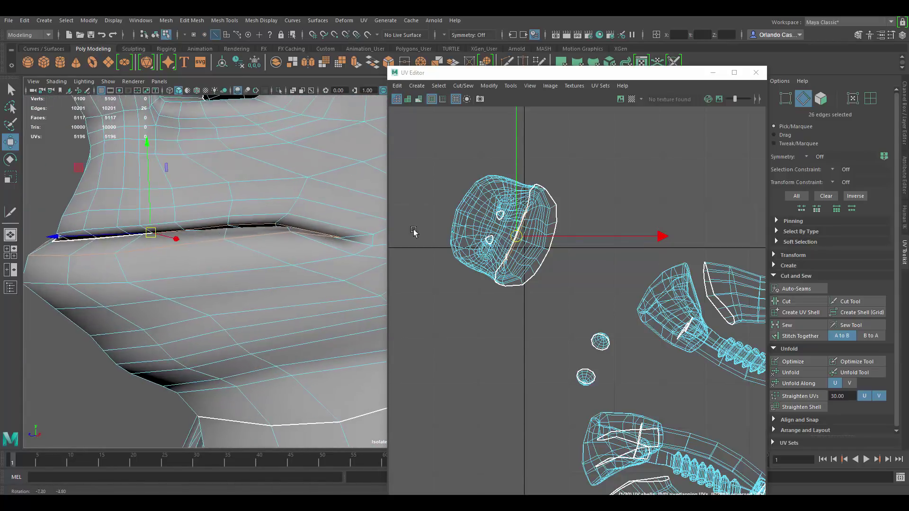
pyautogui.keyDown('shift'); pyautogui.rightClick(527, 216); pyautogui.keyUp('shift')
pyautogui.click(495, 227)
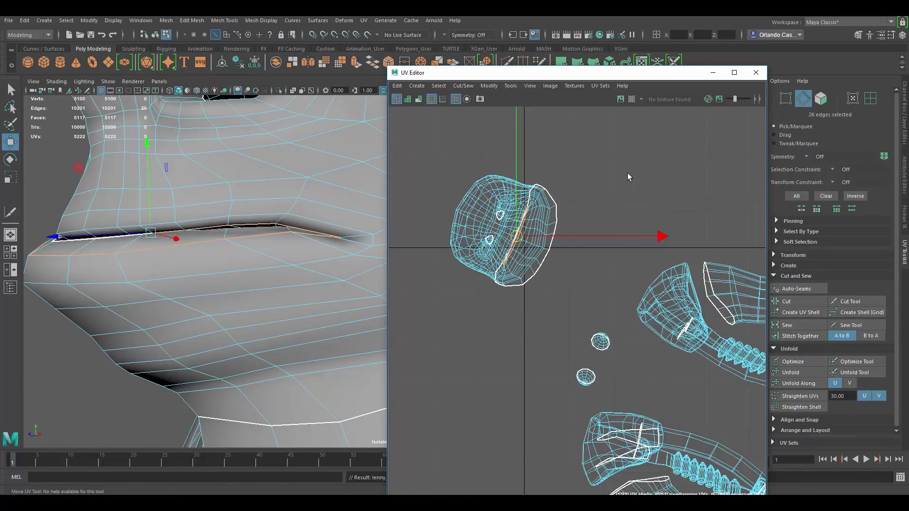
pyautogui.click(627, 177)
# Select the head's centre-line edges from the front neck seam up the chin and across the lower lip
pyautogui.scroll(-3, 171, 244)
pyautogui.keyDown('alt'); pyautogui.moveTo(170, 244); pyautogui.dragTo(270, 254); pyautogui.keyUp('alt')
pyautogui.keyDown('alt'); pyautogui.moveTo(270, 253); pyautogui.dragTo(123, 215, button='right'); pyautogui.keyUp('alt')
pyautogui.keyDown('alt'); pyautogui.moveTo(124, 214); pyautogui.dragTo(236, 297); pyautogui.keyUp('alt')
pyautogui.click(238, 410)
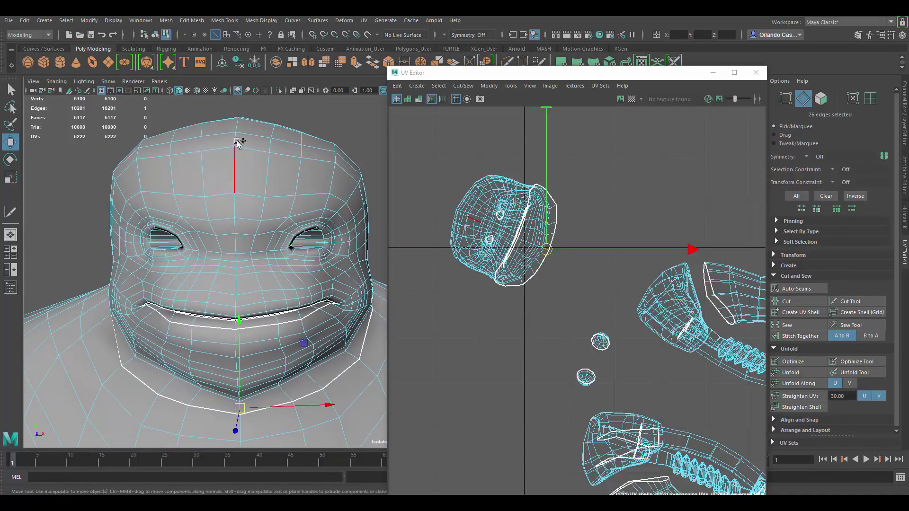
pyautogui.doubleClick(239, 124)
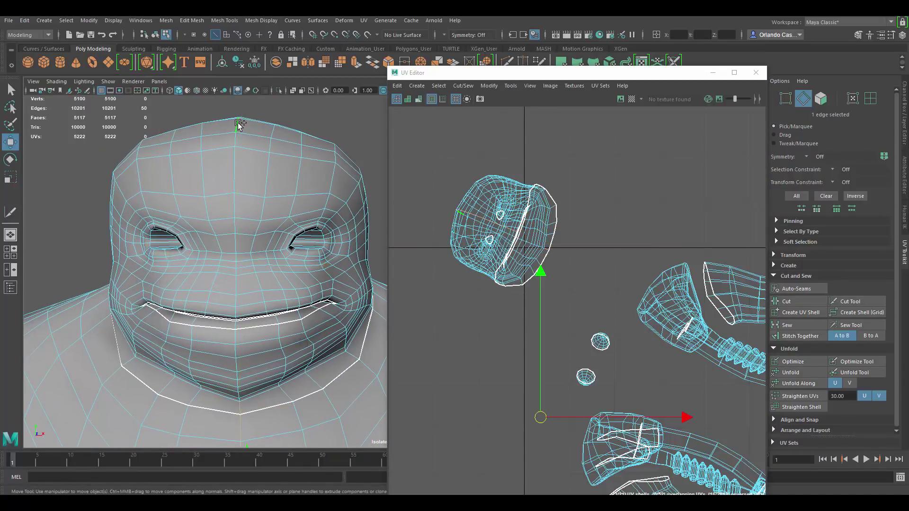
pyautogui.click(242, 410)
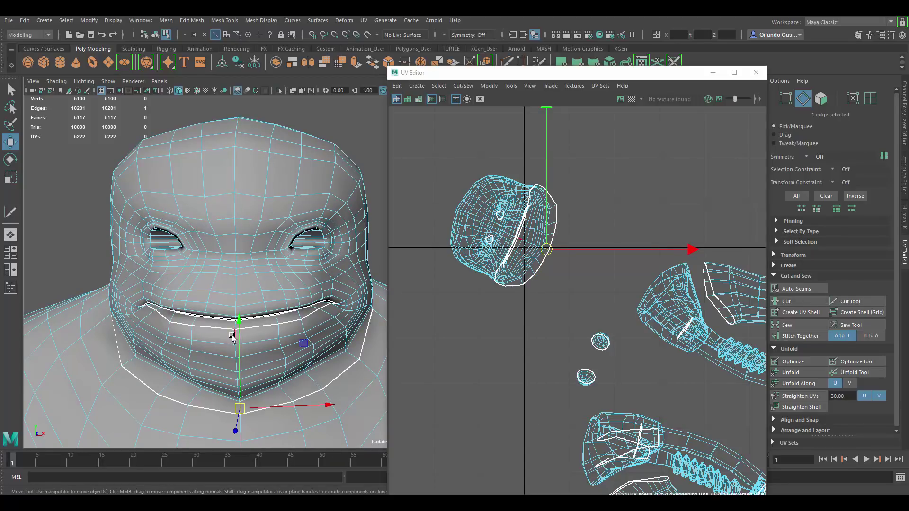
pyautogui.keyDown('shift'); pyautogui.doubleClick(233, 335); pyautogui.keyUp('shift')
pyautogui.keyDown('alt'); pyautogui.moveTo(267, 239); pyautogui.dragTo(279, 264, button='middle'); pyautogui.keyUp('alt')
pyautogui.scroll(6, 229, 353)
pyautogui.keyDown('alt'); pyautogui.moveTo(156, 360); pyautogui.dragTo(182, 288); pyautogui.keyUp('alt')
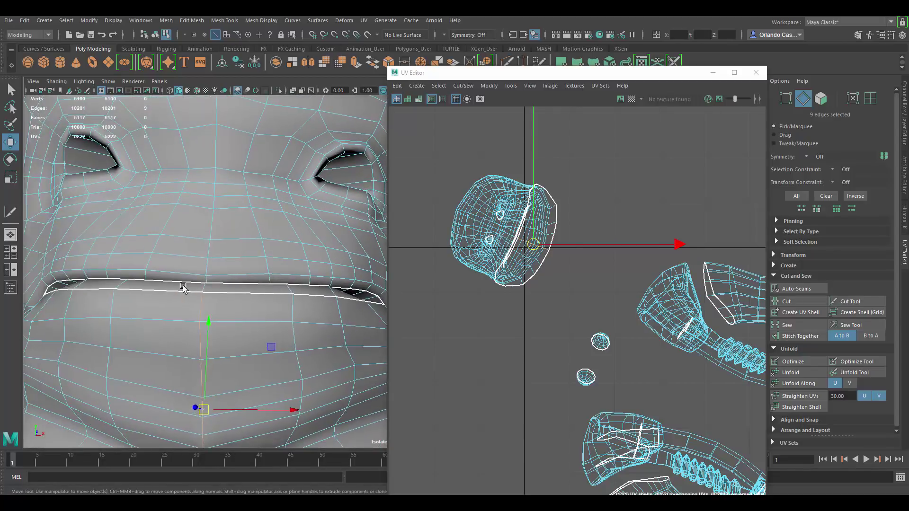
pyautogui.scroll(3, 183, 288)
pyautogui.keyDown('shift'); pyautogui.click(145, 280); pyautogui.keyUp('shift')
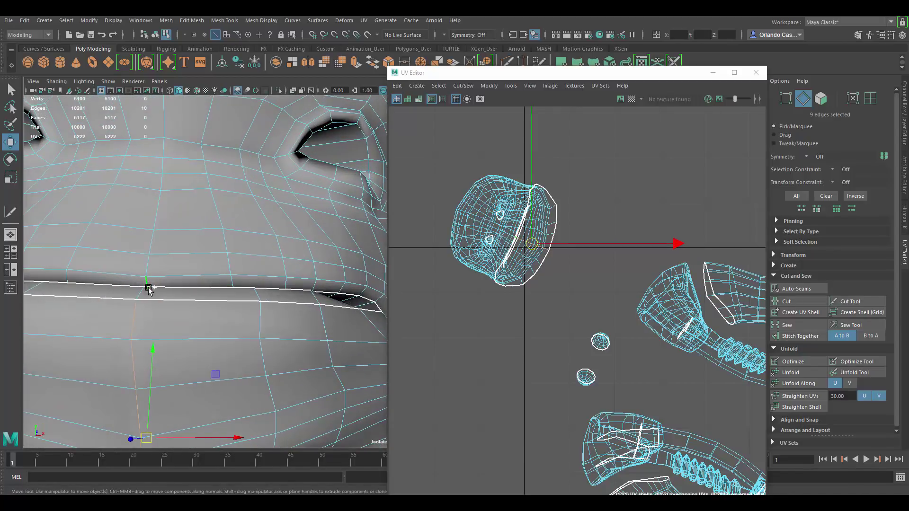
# Extend the centre-line selection over the face and crown down to the rear neck seam, and cut the head UVs along it
pyautogui.scroll(-3, 199, 217)
pyautogui.keyDown('alt'); pyautogui.moveTo(199, 217); pyautogui.dragTo(214, 241); pyautogui.keyUp('alt')
pyautogui.keyDown('shift'); pyautogui.doubleClick(221, 186); pyautogui.keyUp('shift')
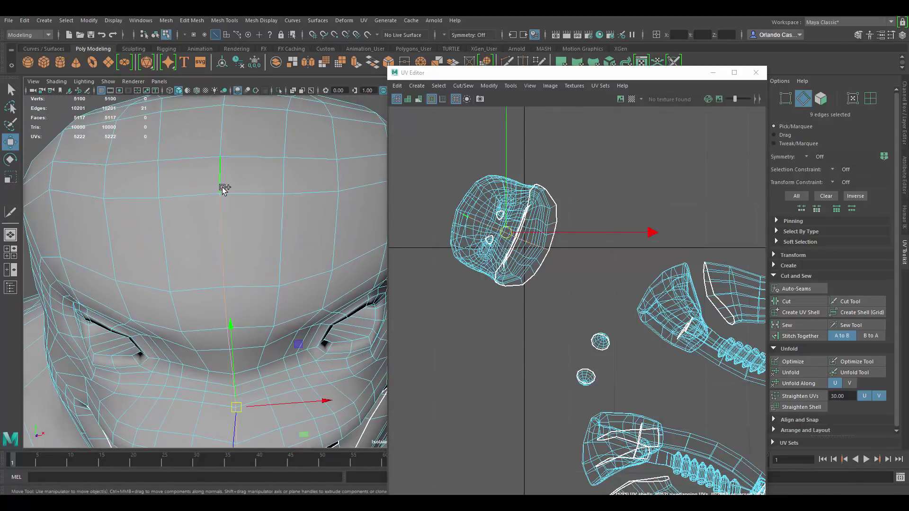
pyautogui.keyDown('alt'); pyautogui.moveTo(139, 238); pyautogui.dragTo(284, 158); pyautogui.keyUp('alt')
pyautogui.keyDown('shift'); pyautogui.click(278, 203); pyautogui.keyUp('shift')
pyautogui.keyDown('shift'); pyautogui.doubleClick(284, 158); pyautogui.keyUp('shift')
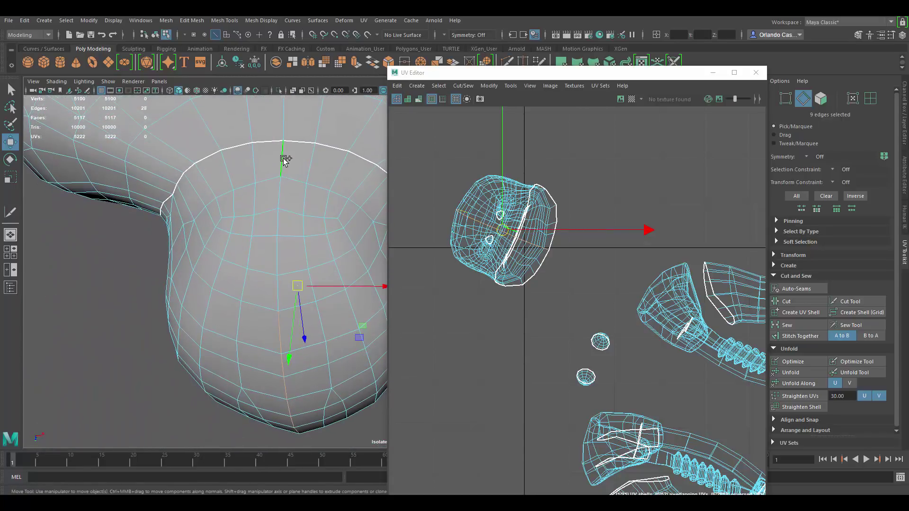
pyautogui.keyDown('alt'); pyautogui.moveTo(267, 226); pyautogui.dragTo(268, 169); pyautogui.keyUp('alt')
pyautogui.keyDown('shift'); pyautogui.moveTo(523, 185); pyautogui.dragTo(496, 199, button='right'); pyautogui.keyUp('shift')
# Select the UVs of both head halves, unfold them, and move one half away from the other
pyautogui.scroll(-2, 276, 243)
pyautogui.keyDown('alt'); pyautogui.moveTo(442, 224); pyautogui.dragTo(471, 197, button='middle'); pyautogui.keyUp('alt')
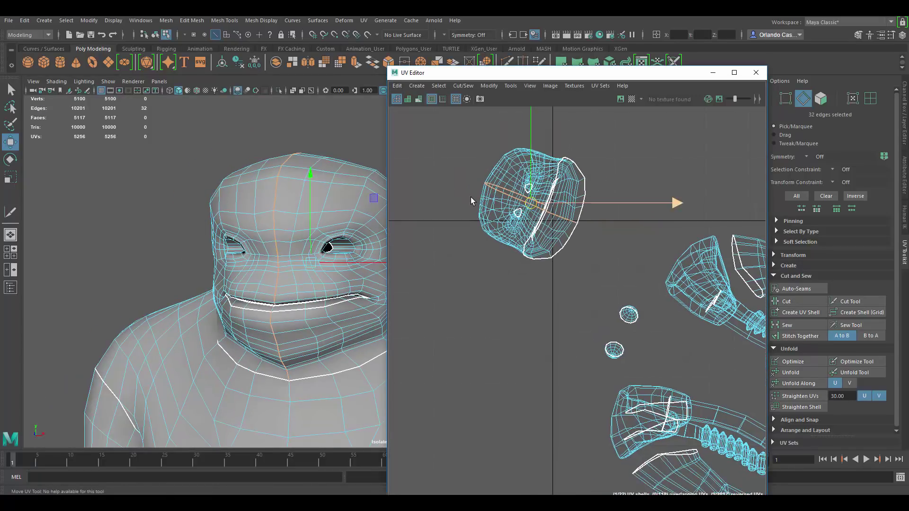
pyautogui.moveTo(471, 197); pyautogui.dragTo(463, 135, button='right')
pyautogui.moveTo(415, 129); pyautogui.dragTo(622, 279)
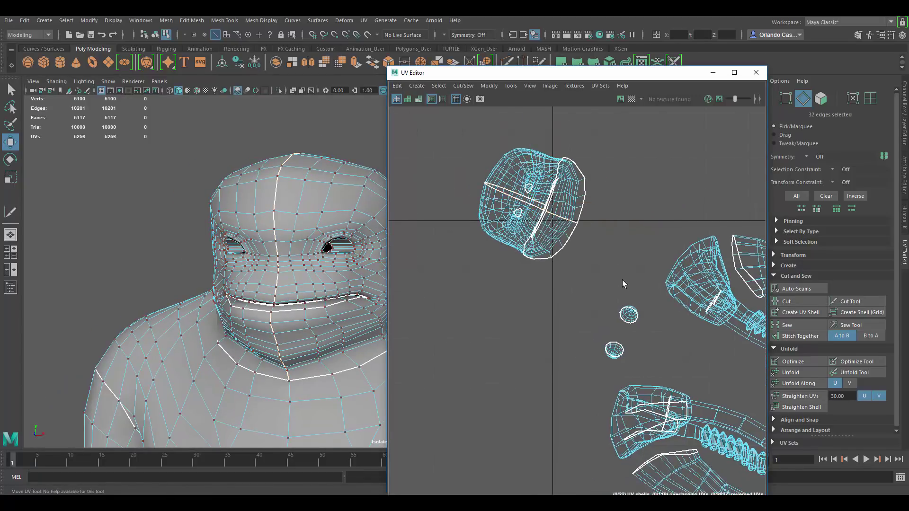
pyautogui.click(790, 372)
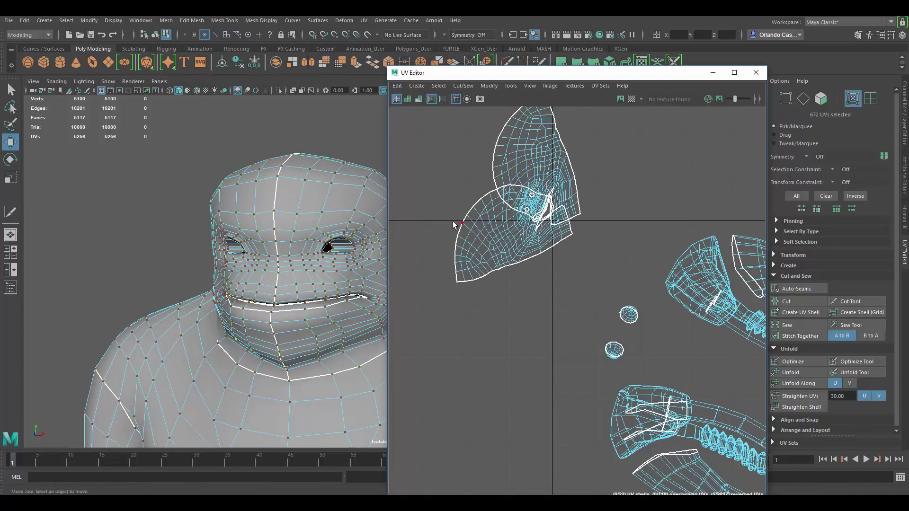
pyautogui.moveTo(517, 233); pyautogui.dragTo(477, 288)
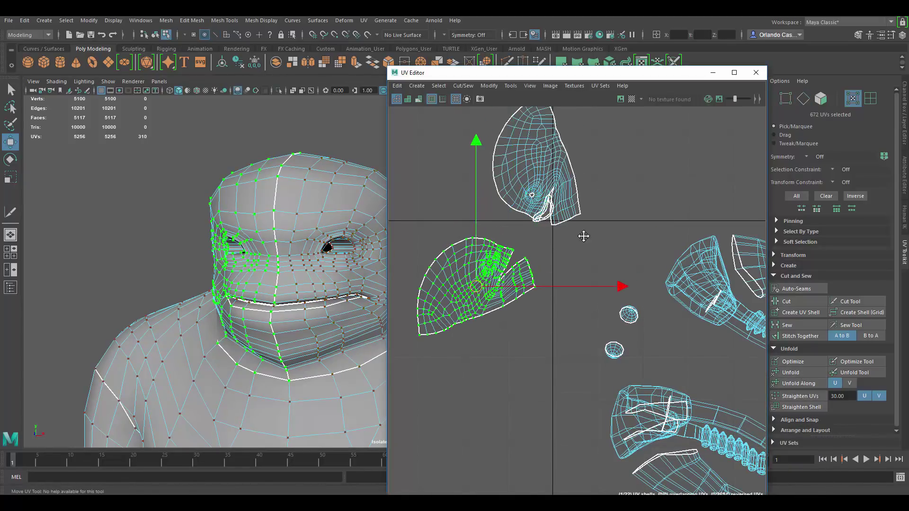
# Rotate one head half upright, place the other half beside it facing it, and show the checker pattern
pyautogui.scroll(2, 569, 248)
pyautogui.press('e')
pyautogui.moveTo(590, 231); pyautogui.dragTo(552, 349)
pyautogui.press('q')
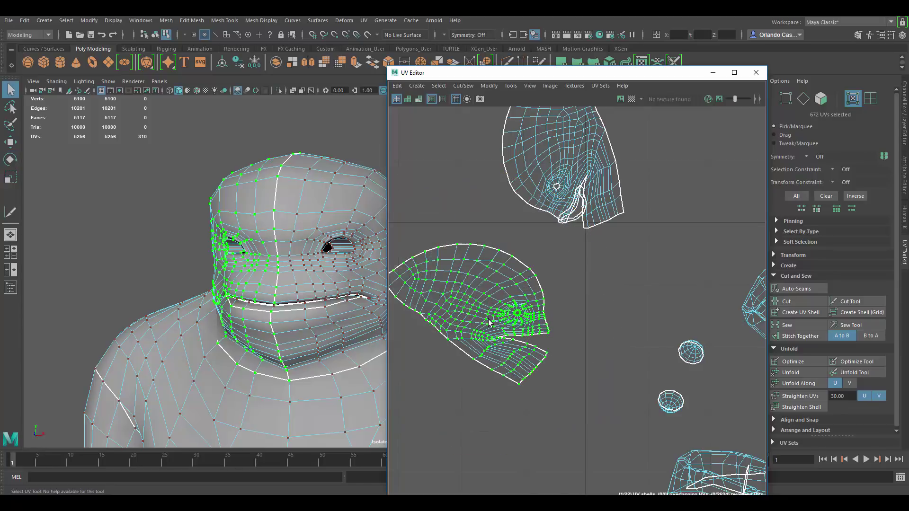
pyautogui.press('w')
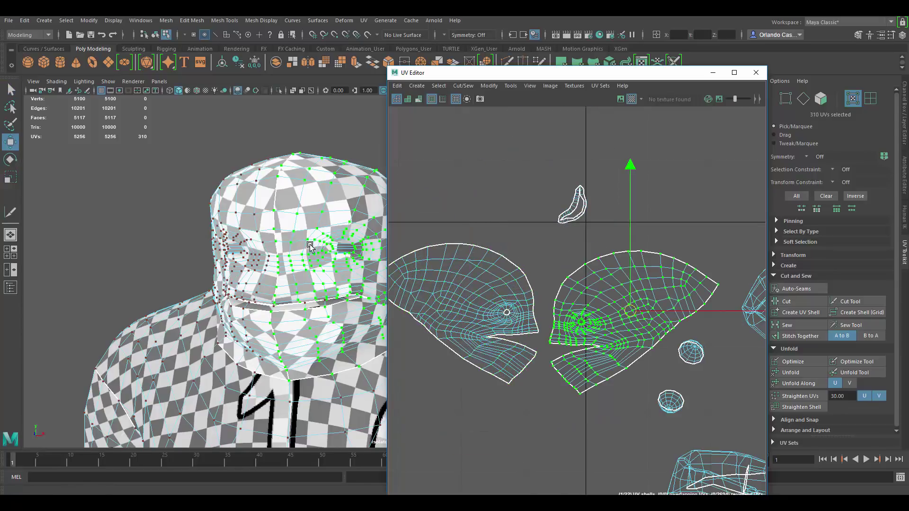
pyautogui.scroll(3, 311, 251)
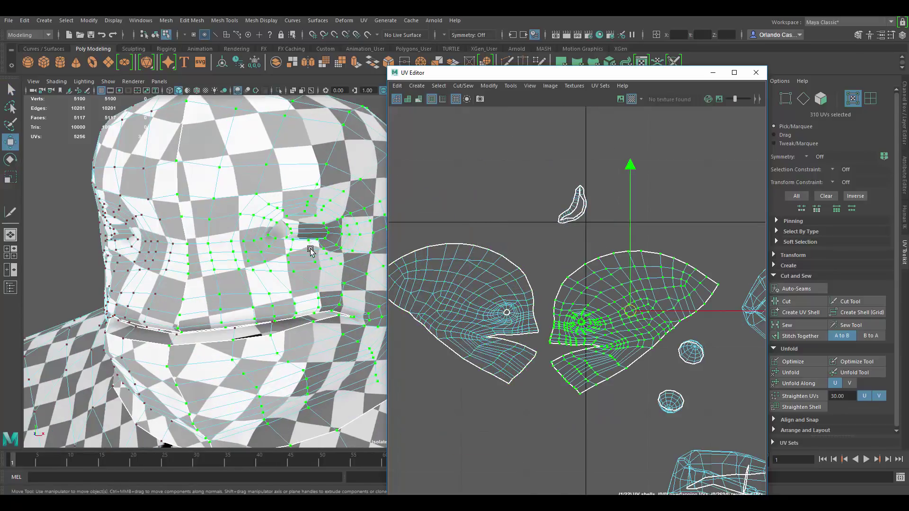
pyautogui.scroll(-3, 564, 278)
# Select both head halves, scale them up together, and move them above the UV grid's horizontal axis
pyautogui.keyDown('shift'); pyautogui.click(533, 272); pyautogui.keyUp('shift')
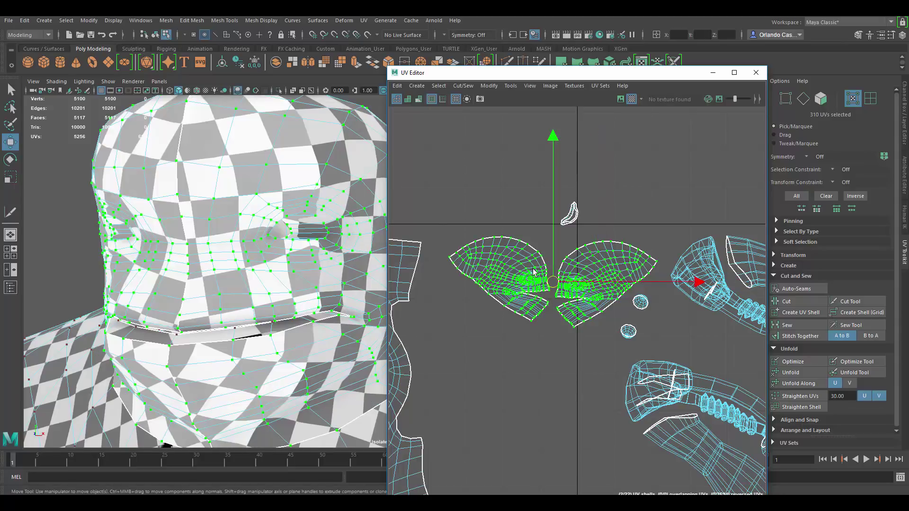
pyautogui.press('r')
pyautogui.moveTo(589, 295); pyautogui.dragTo(618, 300, button='middle')
pyautogui.scroll(-2, 557, 263)
pyautogui.press('w')
pyautogui.moveTo(554, 260); pyautogui.dragTo(554, 160)
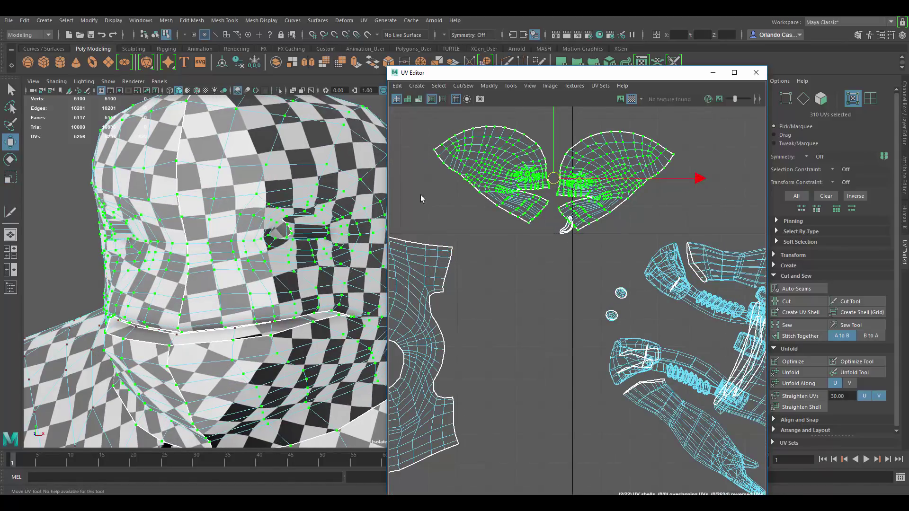
# Examine the checker pattern around the head's side, back, crown and face for size and distortion
pyautogui.keyDown('alt'); pyautogui.moveTo(224, 221); pyautogui.dragTo(220, 266); pyautogui.keyUp('alt')
pyautogui.keyDown('alt'); pyautogui.moveTo(219, 266); pyautogui.dragTo(239, 296, button='middle'); pyautogui.keyUp('alt')
pyautogui.keyDown('alt'); pyautogui.moveTo(239, 296); pyautogui.dragTo(278, 235, button='right'); pyautogui.keyUp('alt')
pyautogui.keyDown('alt'); pyautogui.moveTo(278, 235); pyautogui.dragTo(235, 232); pyautogui.keyUp('alt')
pyautogui.keyDown('alt'); pyautogui.moveTo(324, 303); pyautogui.dragTo(290, 248, button='middle'); pyautogui.keyUp('alt')
pyautogui.keyDown('alt'); pyautogui.moveTo(291, 248); pyautogui.dragTo(334, 280, button='right'); pyautogui.keyUp('alt')
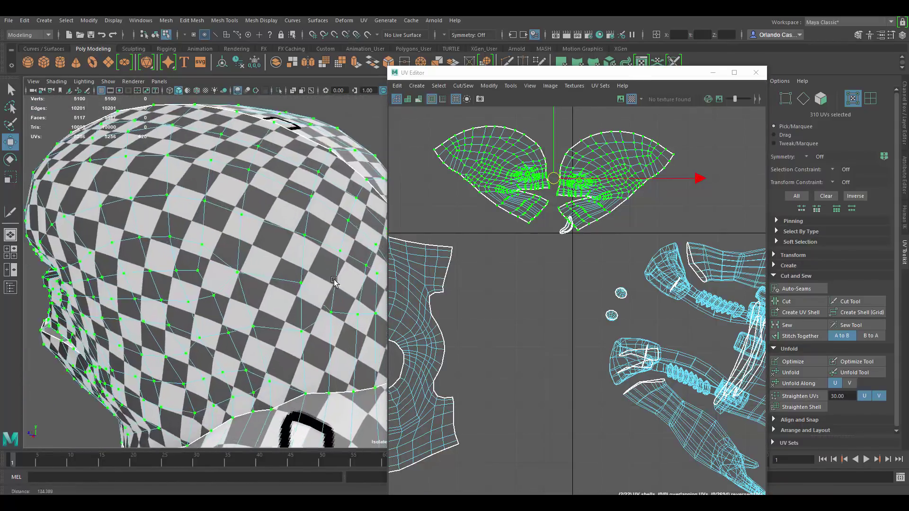
pyautogui.keyDown('alt'); pyautogui.moveTo(334, 280); pyautogui.dragTo(278, 274); pyautogui.keyUp('alt')
pyautogui.keyDown('alt'); pyautogui.moveTo(291, 277); pyautogui.dragTo(158, 248, button='right'); pyautogui.keyUp('alt')
pyautogui.keyDown('alt'); pyautogui.moveTo(158, 247); pyautogui.dragTo(320, 254); pyautogui.keyUp('alt')
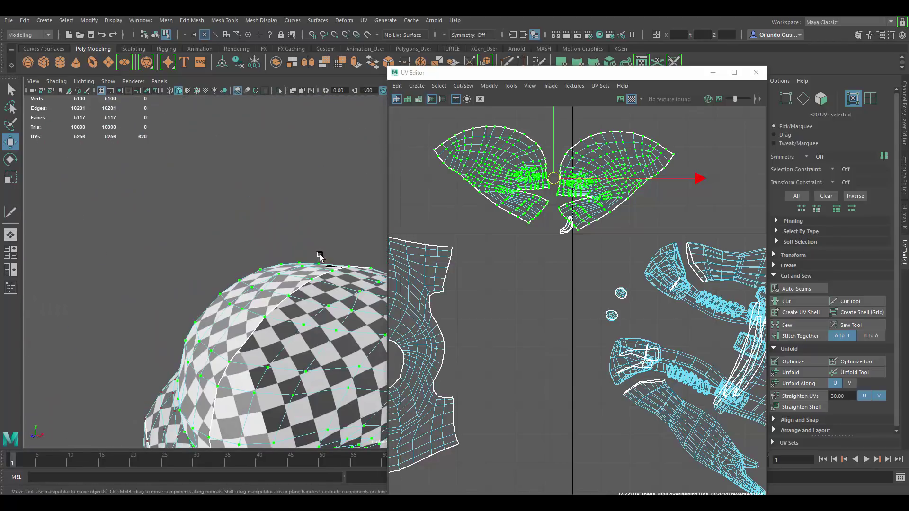
pyautogui.keyDown('alt'); pyautogui.moveTo(224, 367); pyautogui.dragTo(260, 269); pyautogui.keyUp('alt')
pyautogui.keyDown('alt'); pyautogui.moveTo(180, 249); pyautogui.dragTo(278, 265); pyautogui.keyUp('alt')
pyautogui.keyDown('alt'); pyautogui.moveTo(354, 194); pyautogui.dragTo(269, 248, button='middle'); pyautogui.keyUp('alt')
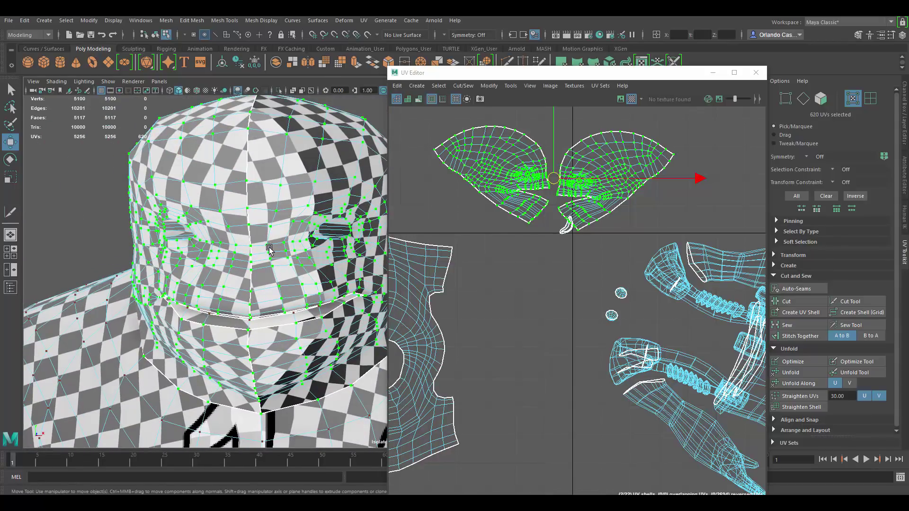
pyautogui.keyDown('alt'); pyautogui.moveTo(261, 297); pyautogui.dragTo(266, 290); pyautogui.keyUp('alt')
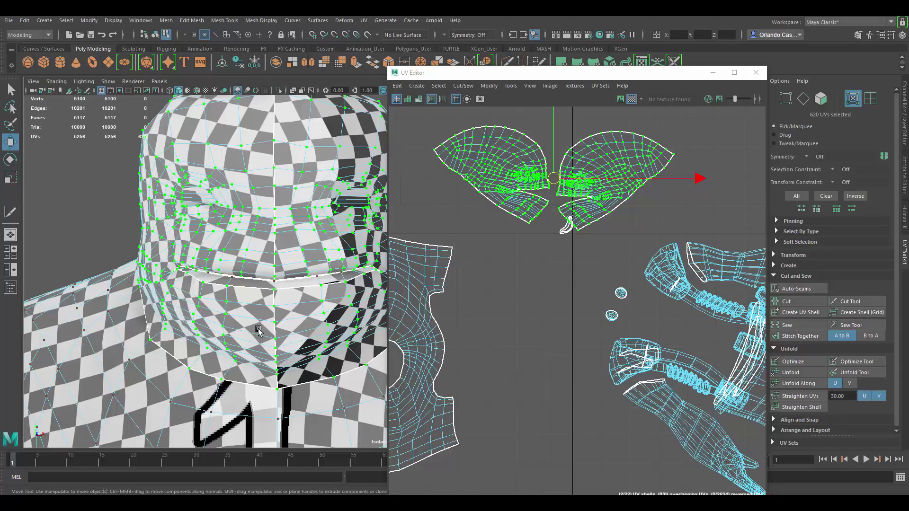
# Select the right-hand head half's shell on its own and move it up slightly
pyautogui.keyDown('alt'); pyautogui.moveTo(502, 240); pyautogui.dragTo(497, 293, button='middle'); pyautogui.keyUp('alt')
pyautogui.scroll(2, 582, 218)
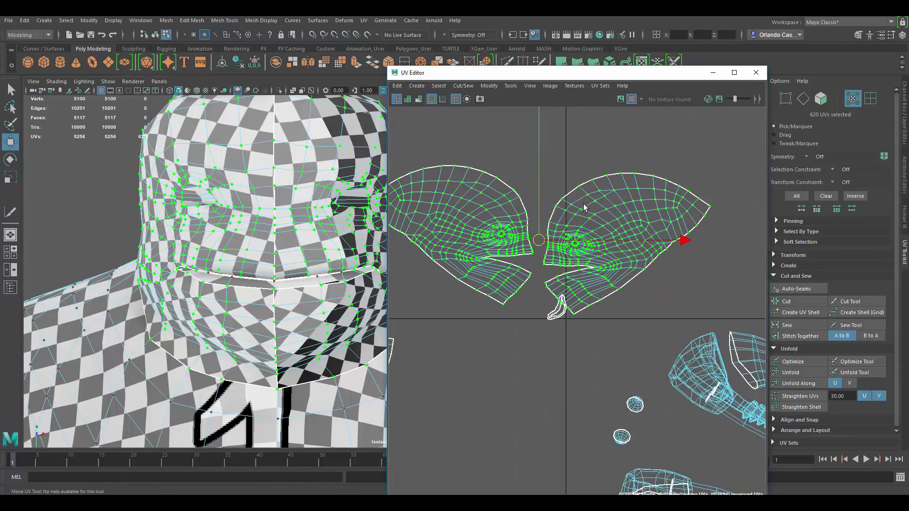
pyautogui.click(594, 202)
pyautogui.doubleClick(594, 215)
pyautogui.moveTo(629, 246); pyautogui.dragTo(628, 217)
pyautogui.scroll(2, 538, 208)
pyautogui.keyDown('alt'); pyautogui.moveTo(520, 226); pyautogui.dragTo(568, 245, button='middle'); pyautogui.keyUp('alt')
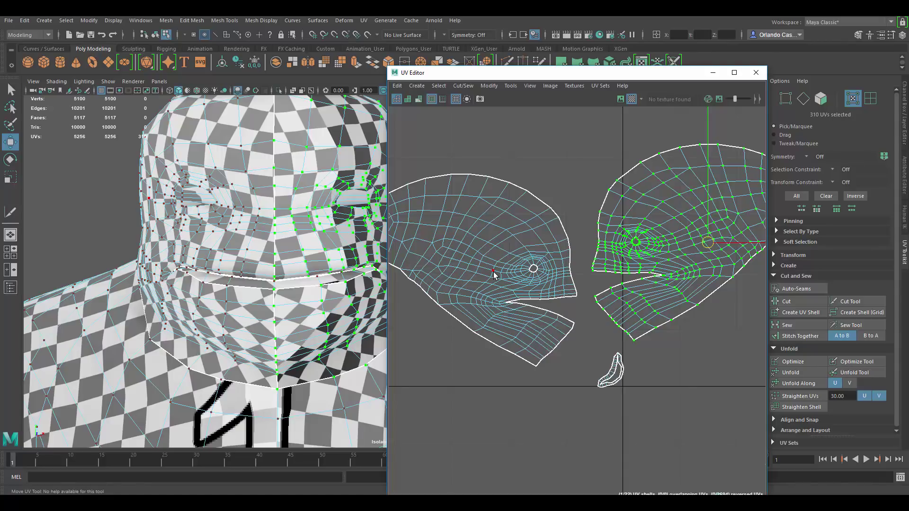
# Select only the chin's centre-line edges from the lower lip to the neck seam, and move and sew the two head halves there
pyautogui.scroll(3, 582, 255)
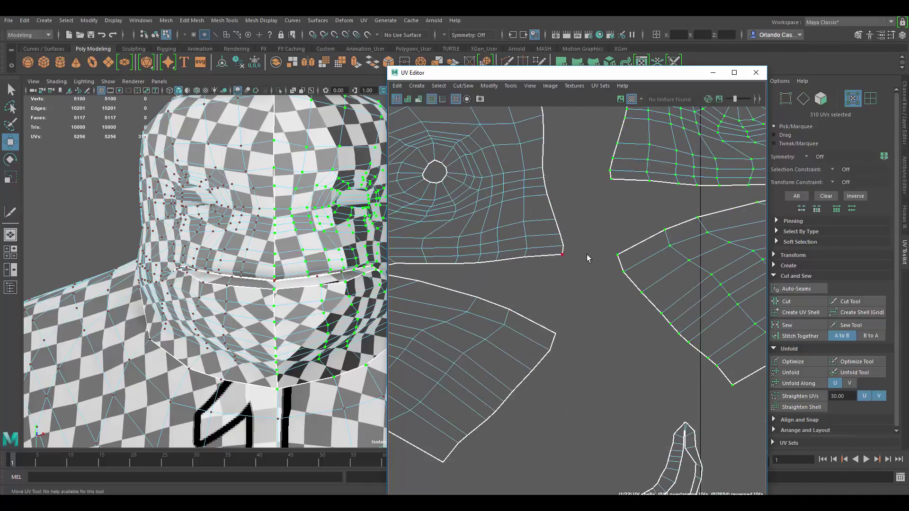
pyautogui.moveTo(658, 261); pyautogui.dragTo(652, 186, button='right')
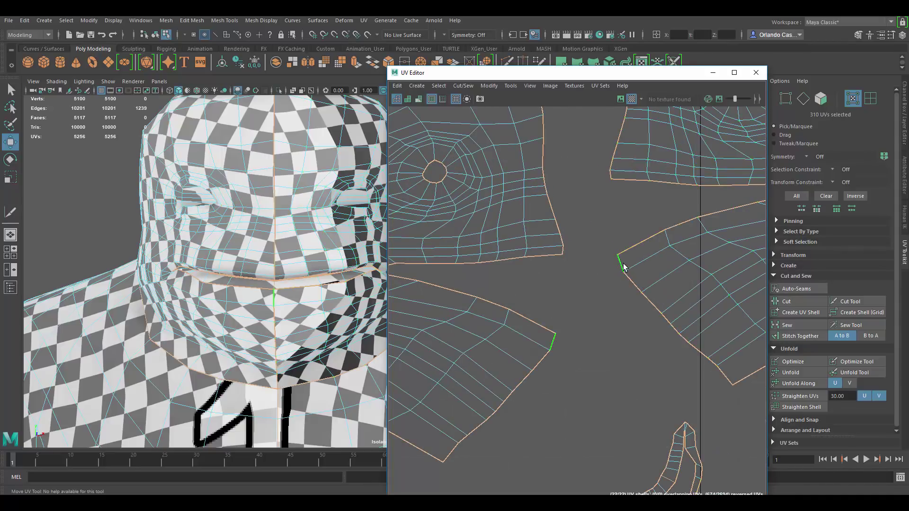
pyautogui.click(624, 267)
pyautogui.keyDown('alt'); pyautogui.moveTo(698, 363); pyautogui.dragTo(606, 340, button='middle'); pyautogui.keyUp('alt')
pyautogui.click(624, 344)
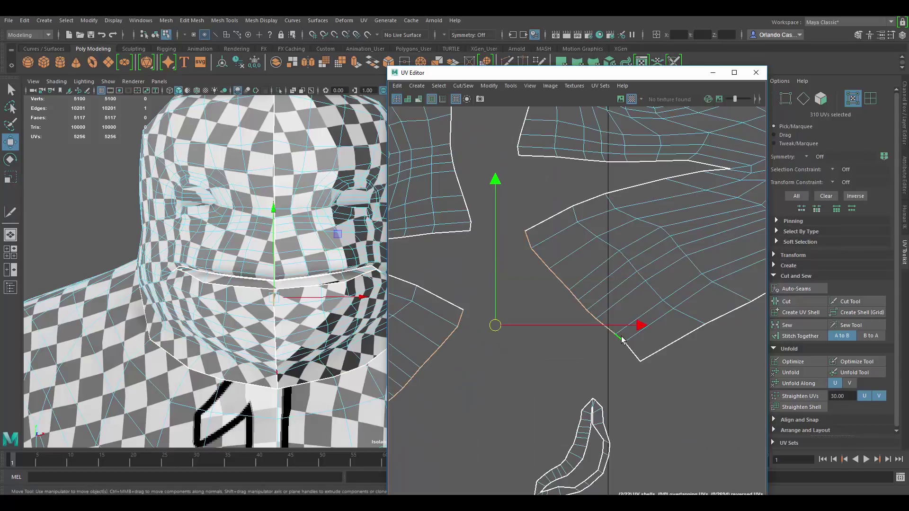
pyautogui.doubleClick(633, 354)
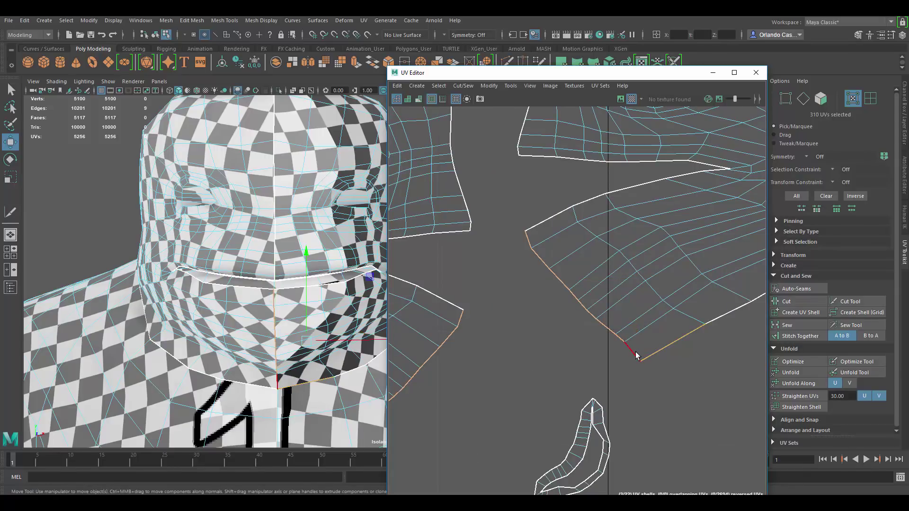
pyautogui.keyDown('ctrl'); pyautogui.click(654, 354); pyautogui.keyUp('ctrl')
pyautogui.keyDown('alt'); pyautogui.moveTo(284, 351); pyautogui.dragTo(256, 332); pyautogui.keyUp('alt')
pyautogui.keyDown('shift'); pyautogui.rightClick(565, 327); pyautogui.keyUp('shift')
pyautogui.keyDown('shift'); pyautogui.moveTo(566, 325); pyautogui.dragTo(562, 297, button='right'); pyautogui.keyUp('shift')
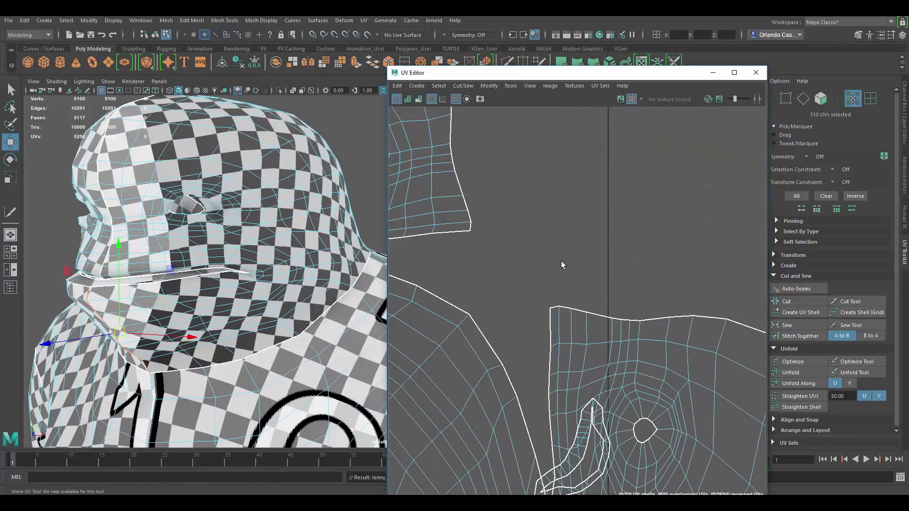
# Sew the face's centre-line edges from the upper lip up to the forehead, and unfold the joined head shell
pyautogui.scroll(-5, 550, 257)
pyautogui.keyDown('alt'); pyautogui.moveTo(542, 283); pyautogui.dragTo(547, 283, button='middle'); pyautogui.keyUp('alt')
pyautogui.keyDown('alt'); pyautogui.moveTo(542, 250); pyautogui.dragTo(539, 267, button='middle'); pyautogui.keyUp('alt')
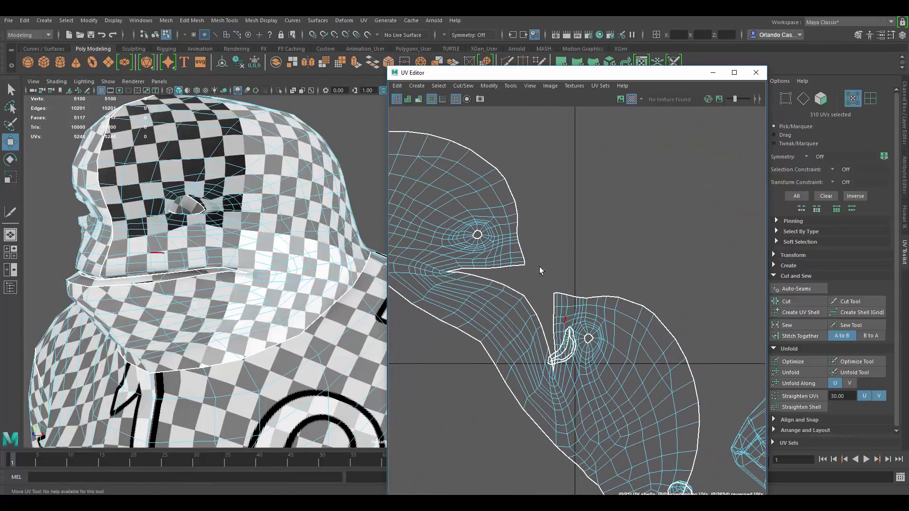
pyautogui.press('F10')
pyautogui.click(520, 245)
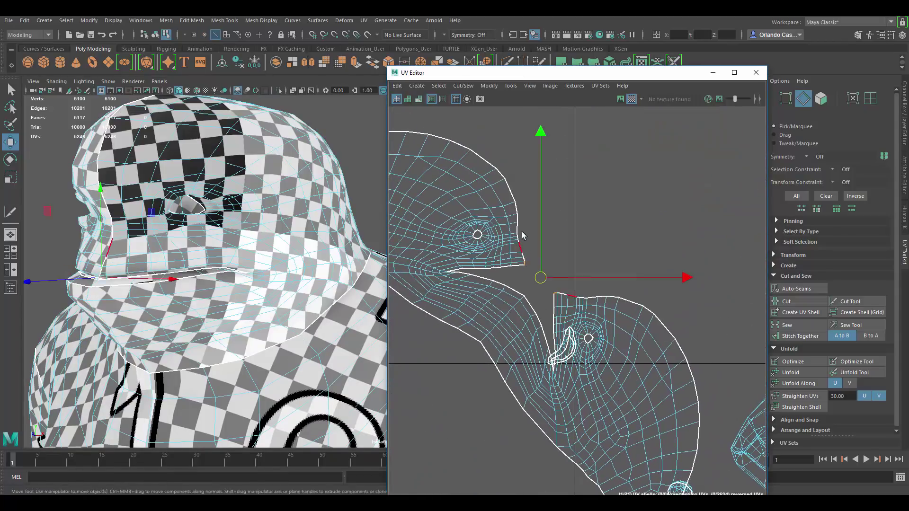
pyautogui.keyDown('shift'); pyautogui.doubleClick(515, 198); pyautogui.keyUp('shift')
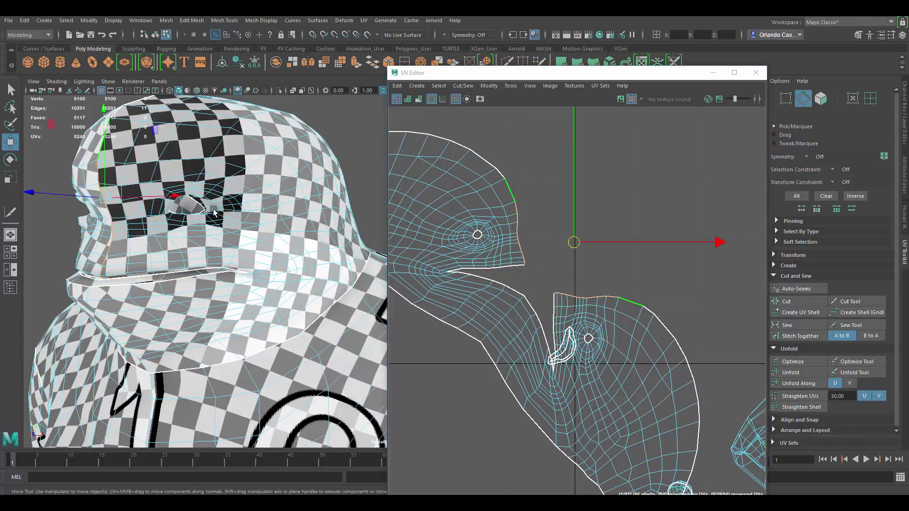
pyautogui.keyDown('alt'); pyautogui.moveTo(184, 209); pyautogui.dragTo(249, 237); pyautogui.keyUp('alt')
pyautogui.keyDown('shift'); pyautogui.moveTo(578, 251); pyautogui.dragTo(590, 202, button='right'); pyautogui.keyUp('shift')
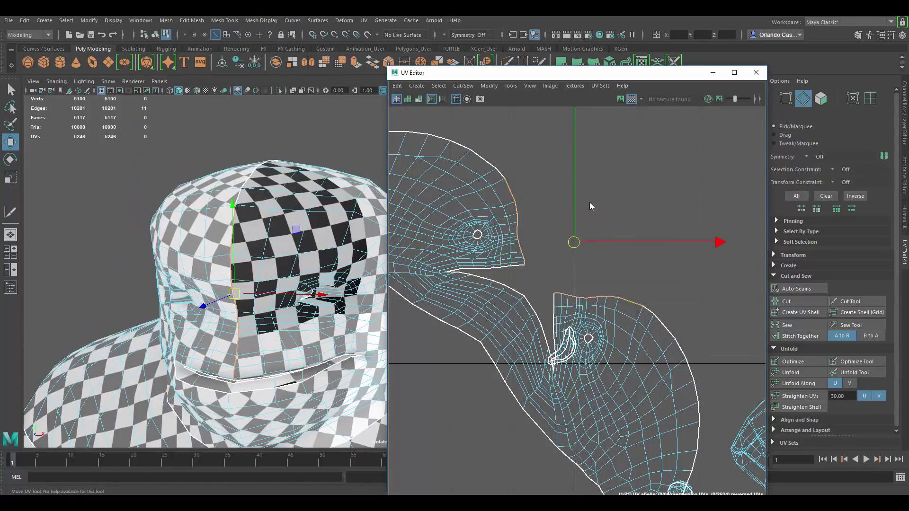
pyautogui.click(520, 226)
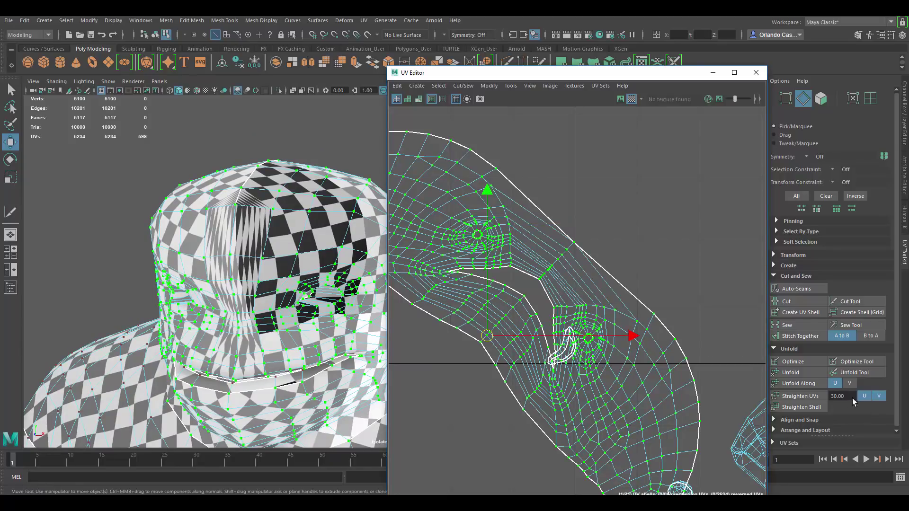
pyautogui.click(790, 372)
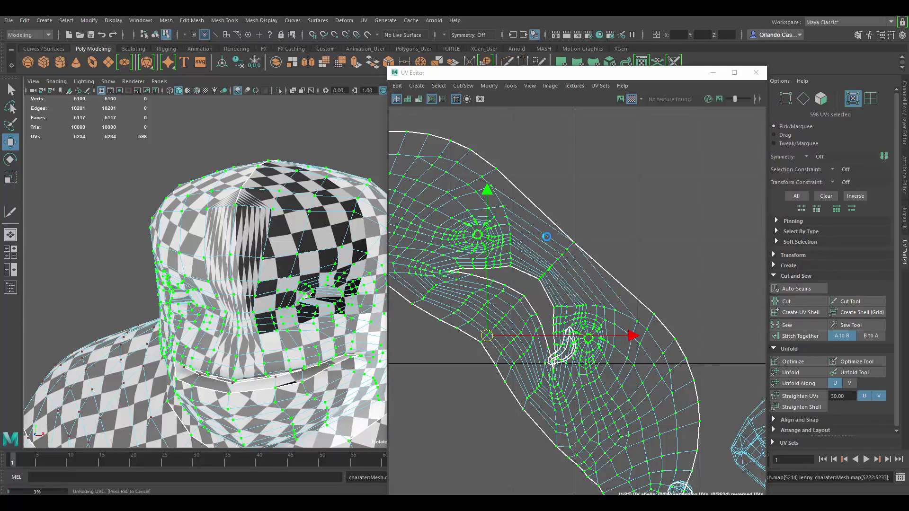
# Rotate the joined head shell until the face is upright, and move it up clear of the small curved shell
pyautogui.press('e')
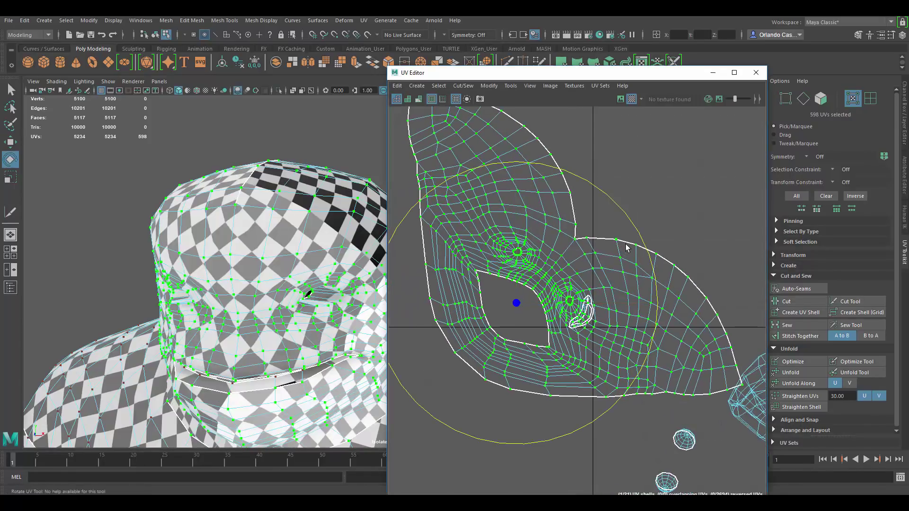
pyautogui.moveTo(637, 232); pyautogui.dragTo(544, 228)
pyautogui.scroll(-2, 544, 292)
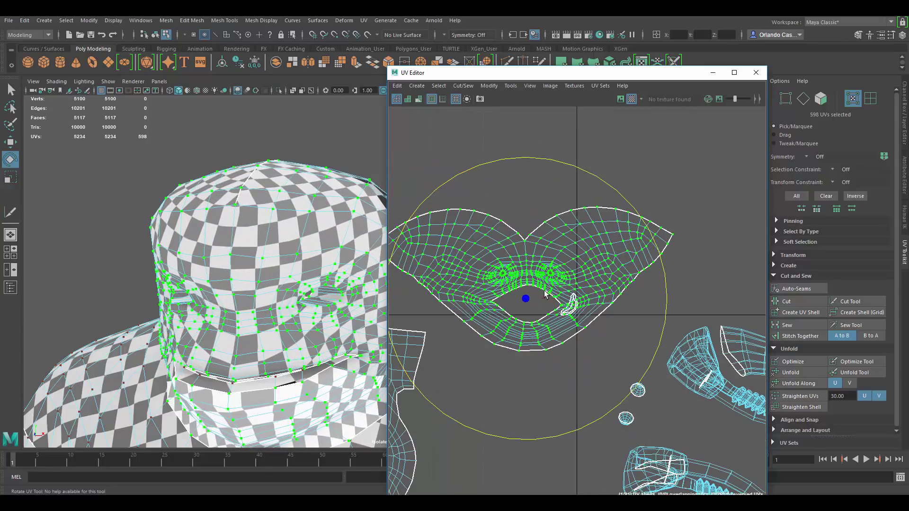
pyautogui.press('w')
pyautogui.moveTo(524, 301); pyautogui.dragTo(507, 240)
# Examine the joined head shell's layout and the checker pattern over the face and crown for distortion
pyautogui.keyDown('alt'); pyautogui.moveTo(506, 241); pyautogui.dragTo(538, 285, button='middle'); pyautogui.keyUp('alt')
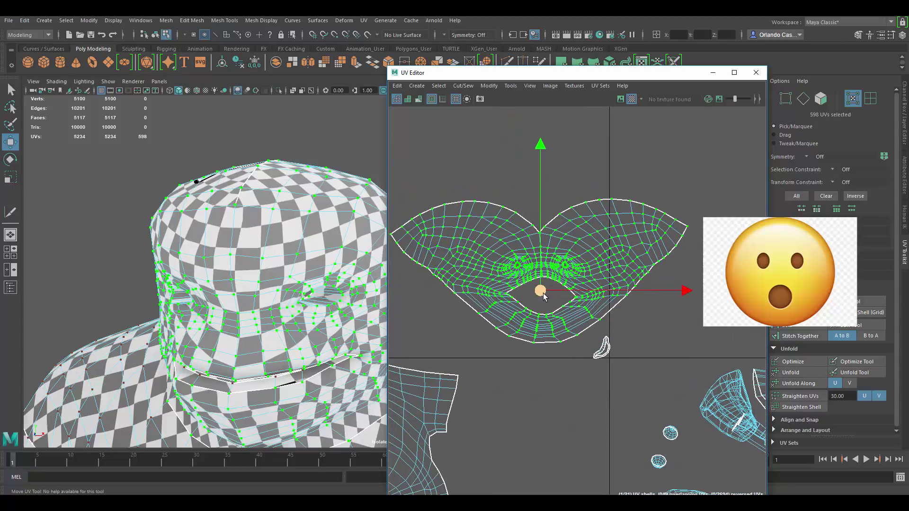
pyautogui.scroll(5, 499, 287)
pyautogui.scroll(-5, 518, 287)
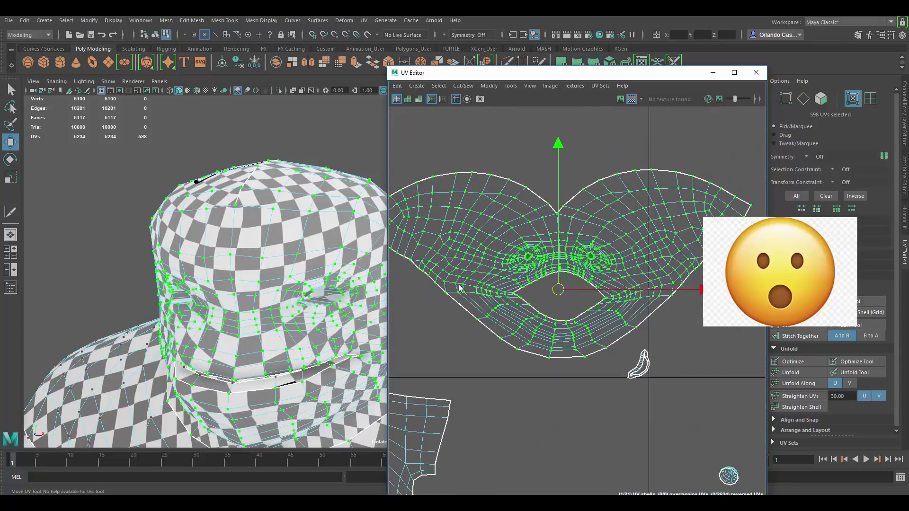
pyautogui.scroll(-4, 261, 299)
pyautogui.scroll(5, 260, 299)
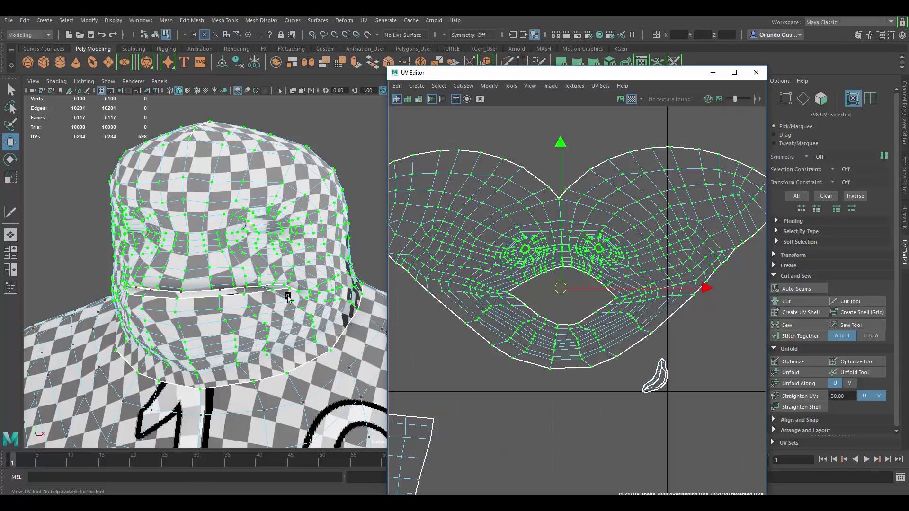
pyautogui.keyDown('alt'); pyautogui.moveTo(287, 296); pyautogui.dragTo(310, 310); pyautogui.keyUp('alt')
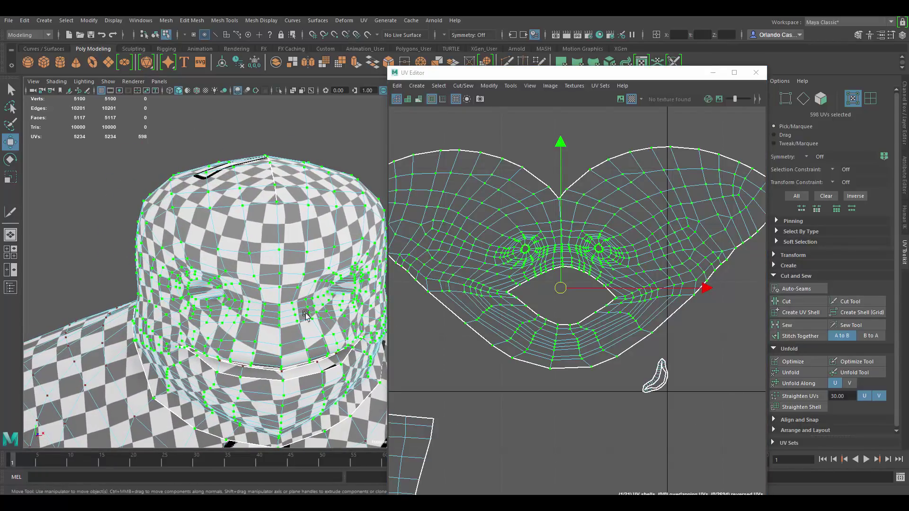
pyautogui.keyDown('alt'); pyautogui.moveTo(306, 314); pyautogui.dragTo(261, 311); pyautogui.keyUp('alt')
pyautogui.keyDown('alt'); pyautogui.moveTo(211, 260); pyautogui.dragTo(258, 213); pyautogui.keyUp('alt')
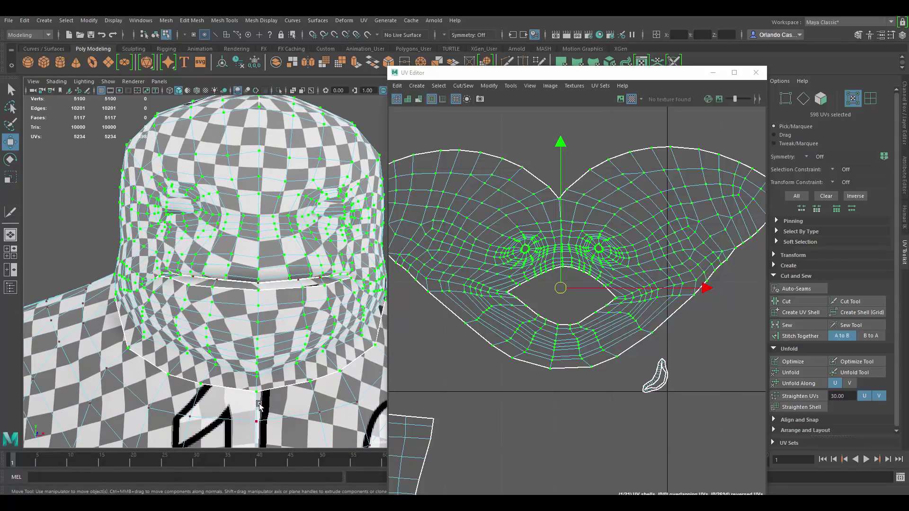
# Deselect the head UVs and inspect the mouth opening, the chin and the side of the head for stretching
pyautogui.click(529, 171)
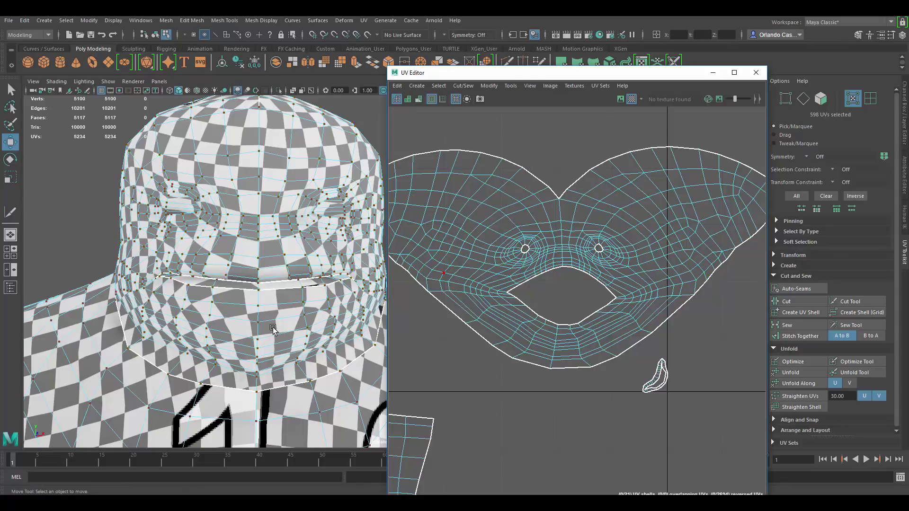
pyautogui.scroll(3, 556, 313)
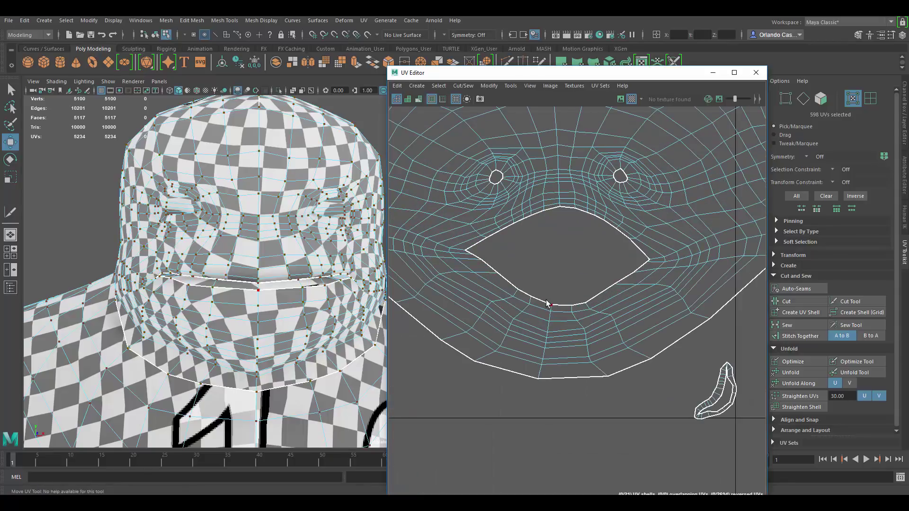
pyautogui.scroll(-3, 547, 304)
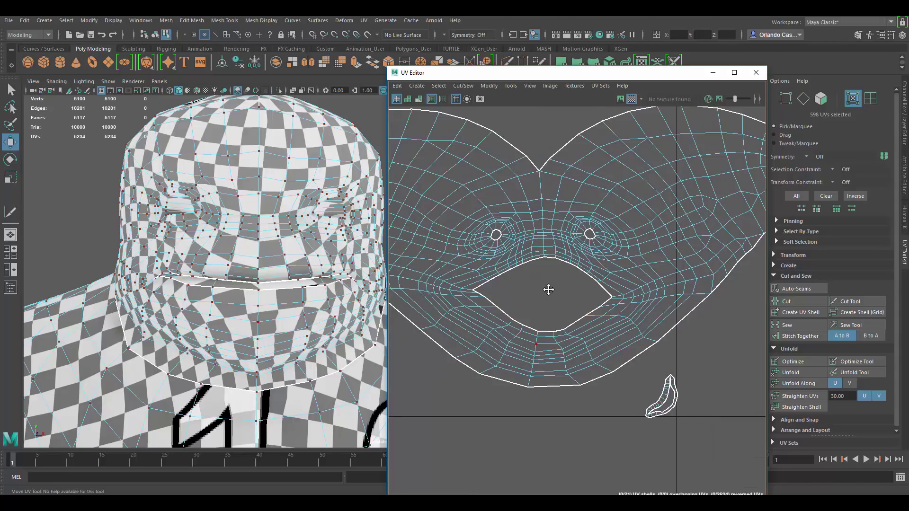
pyautogui.keyDown('alt'); pyautogui.moveTo(548, 290); pyautogui.dragTo(541, 254, button='middle'); pyautogui.keyUp('alt')
pyautogui.keyDown('alt'); pyautogui.moveTo(248, 306); pyautogui.dragTo(312, 306); pyautogui.keyUp('alt')
pyautogui.scroll(-2, 234, 291)
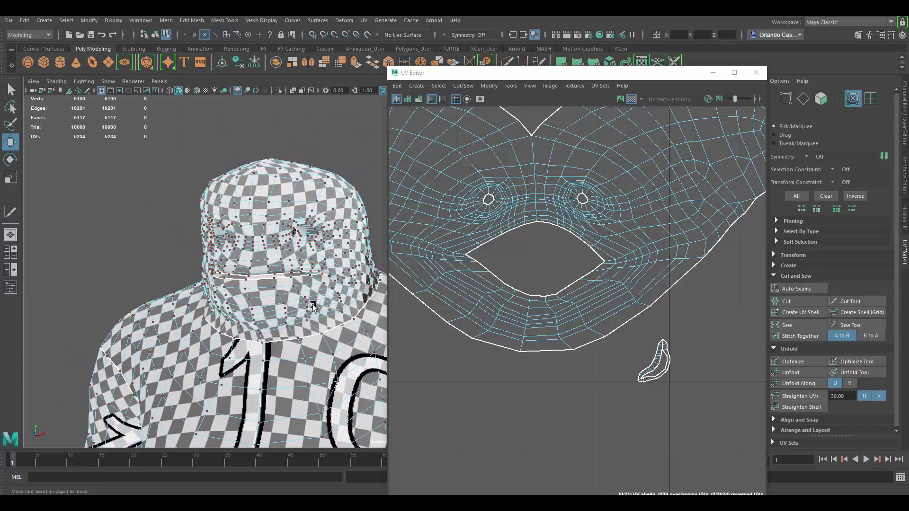
pyautogui.keyDown('alt'); pyautogui.moveTo(313, 307); pyautogui.dragTo(473, 326, button='right'); pyautogui.keyUp('alt')
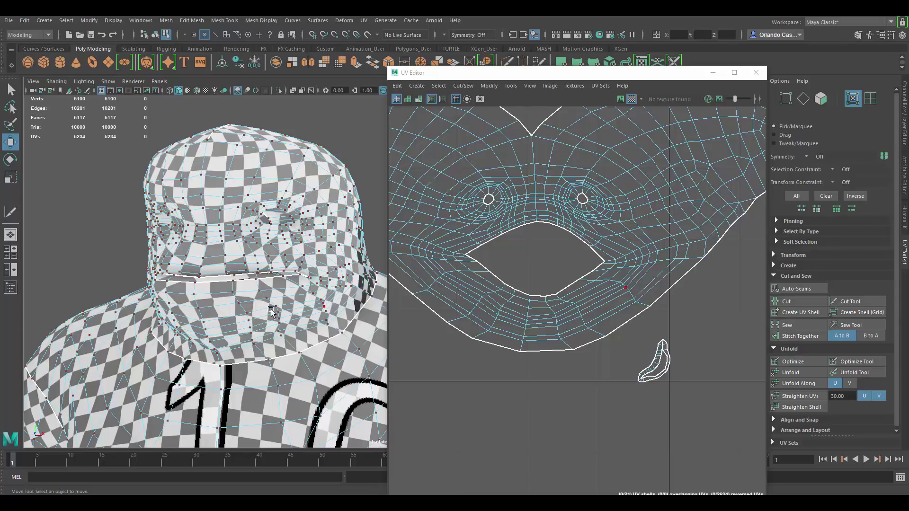
pyautogui.keyDown('alt'); pyautogui.moveTo(271, 311); pyautogui.dragTo(356, 325); pyautogui.keyUp('alt')
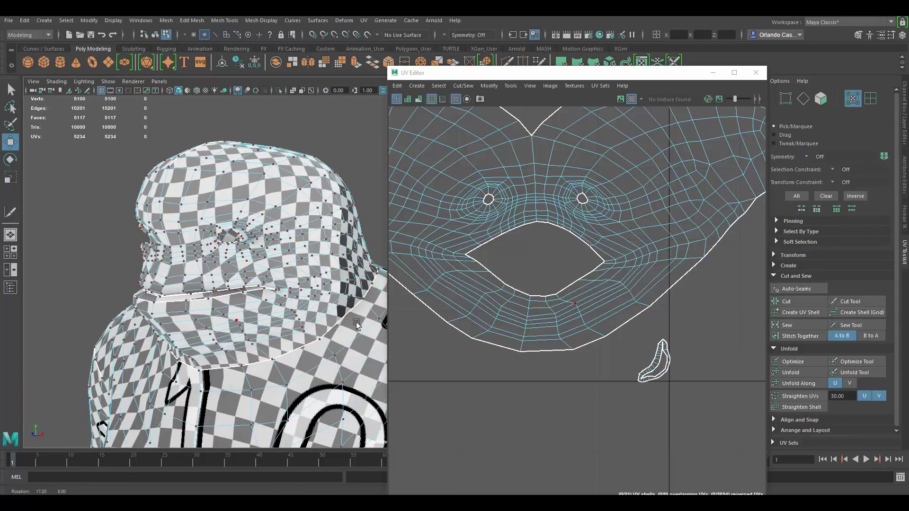
# Cut the head shell along its centre line from the lower lip down through the chin to the neck border
pyautogui.scroll(-6, 587, 270)
pyautogui.scroll(5, 561, 251)
pyautogui.click(541, 204)
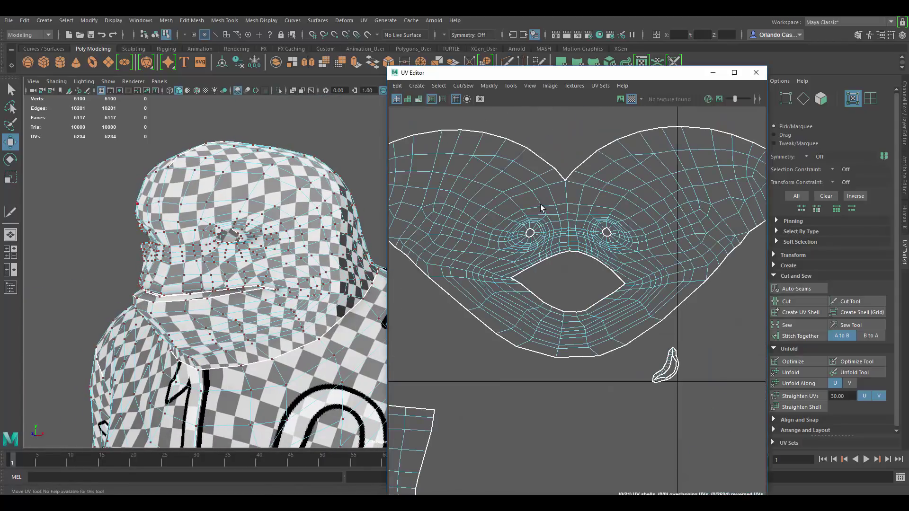
pyautogui.moveTo(541, 204); pyautogui.dragTo(538, 166, button='right')
pyautogui.keyDown('alt'); pyautogui.moveTo(569, 294); pyautogui.dragTo(564, 265, button='middle'); pyautogui.keyUp('alt')
pyautogui.scroll(4, 564, 265)
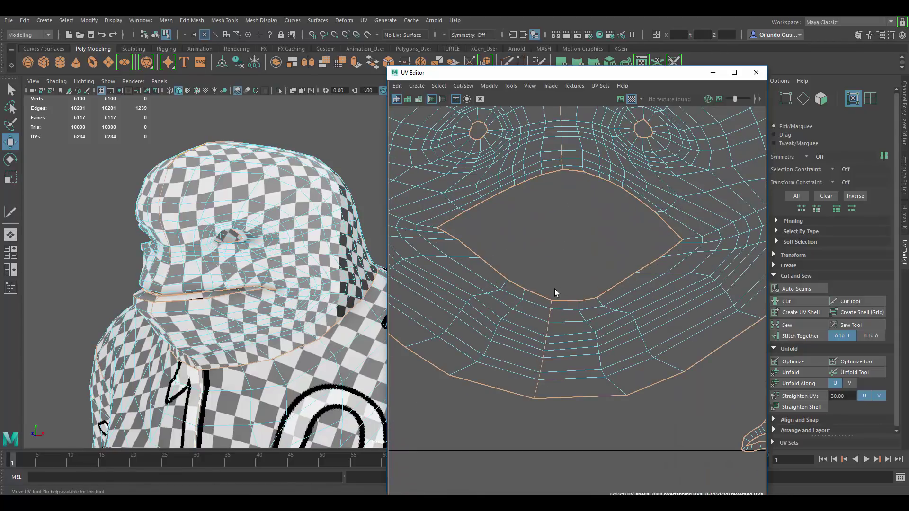
pyautogui.scroll(2, 530, 267)
pyautogui.click(535, 279)
pyautogui.click(525, 252)
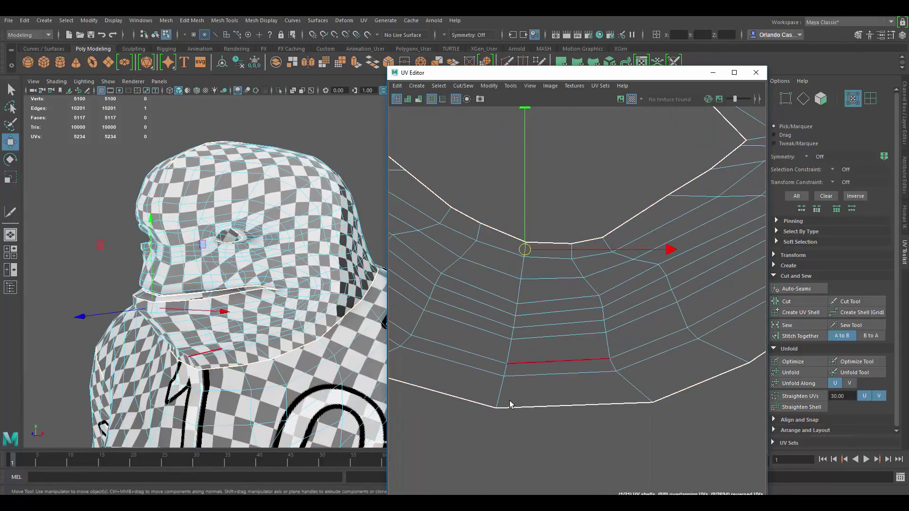
pyautogui.keyDown('shift'); pyautogui.doubleClick(501, 390); pyautogui.keyUp('shift')
pyautogui.keyDown('shift'); pyautogui.moveTo(588, 300); pyautogui.dragTo(488, 303, button='right'); pyautogui.keyUp('shift')
# Select the whole head shell and unfold it with the new chin seam open
pyautogui.scroll(-5, 523, 332)
pyautogui.keyDown('alt'); pyautogui.moveTo(257, 327); pyautogui.dragTo(286, 319); pyautogui.keyUp('alt')
pyautogui.scroll(3, 338, 295)
pyautogui.scroll(-1, 338, 296)
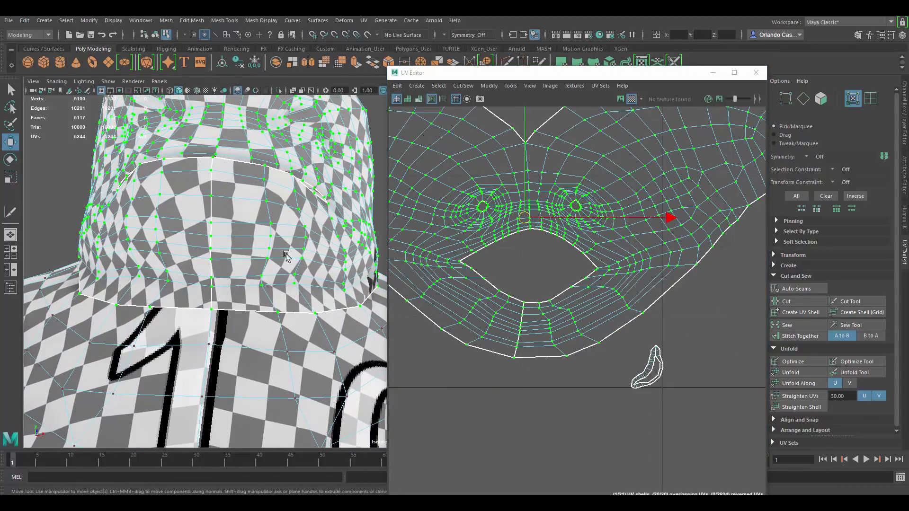
pyautogui.keyDown('alt'); pyautogui.moveTo(216, 203); pyautogui.dragTo(302, 290); pyautogui.keyUp('alt')
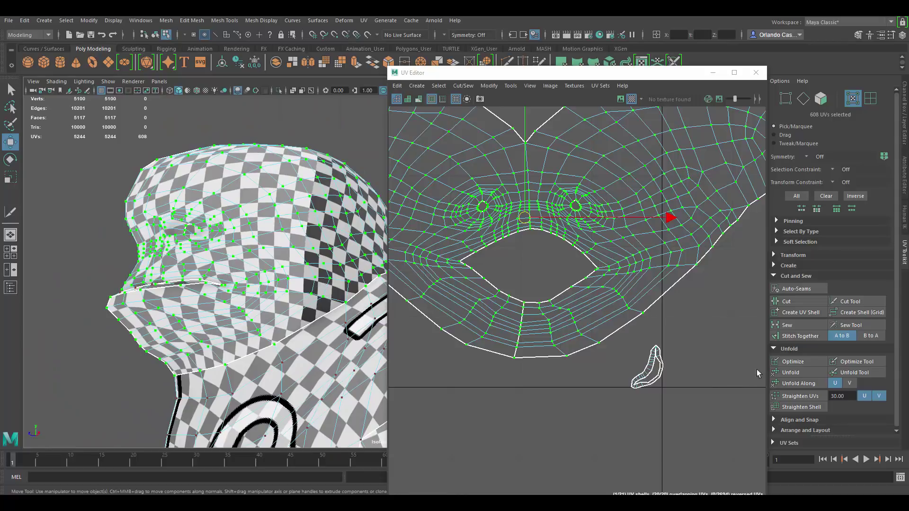
pyautogui.click(790, 372)
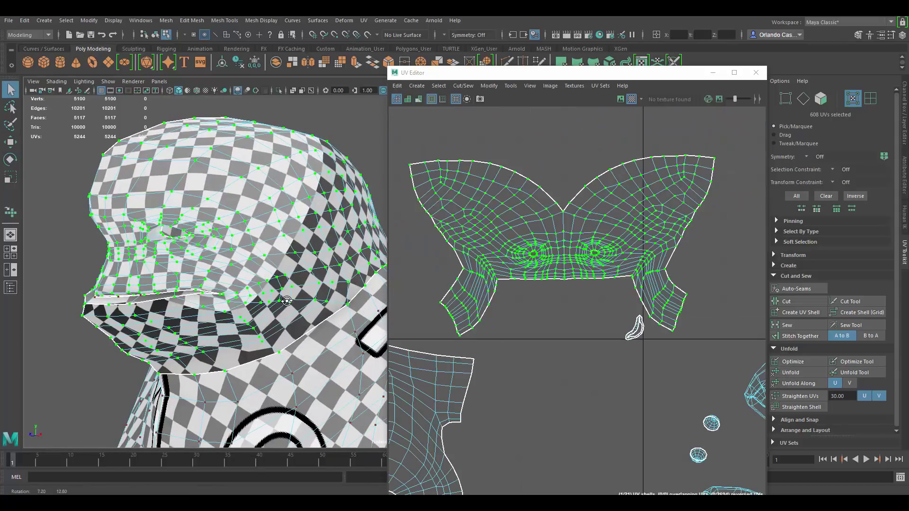
# Inspect the checker pattern on the jaw, chin and face of the unfolded head for stretching
pyautogui.keyDown('alt'); pyautogui.moveTo(287, 301); pyautogui.dragTo(183, 325); pyautogui.keyUp('alt')
pyautogui.keyDown('alt'); pyautogui.moveTo(304, 299); pyautogui.dragTo(241, 300); pyautogui.keyUp('alt')
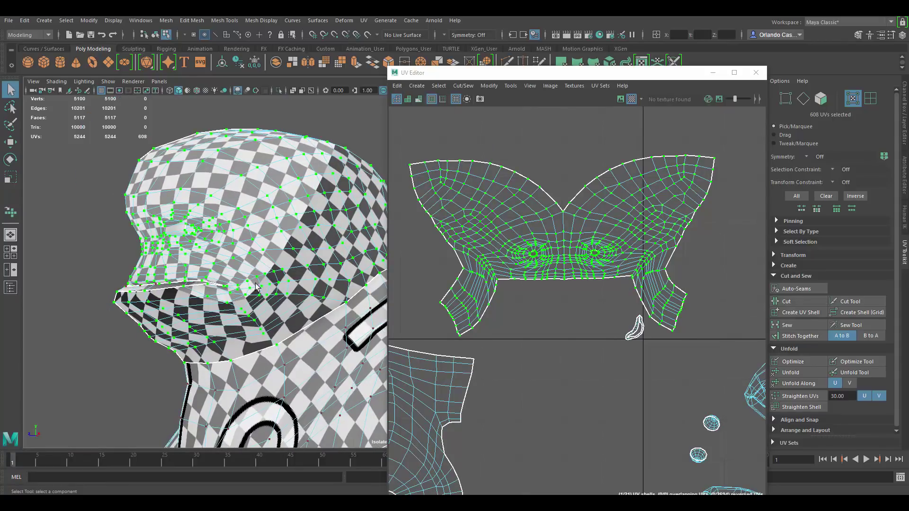
pyautogui.keyDown('alt'); pyautogui.moveTo(379, 315); pyautogui.dragTo(312, 301, button='middle'); pyautogui.keyUp('alt')
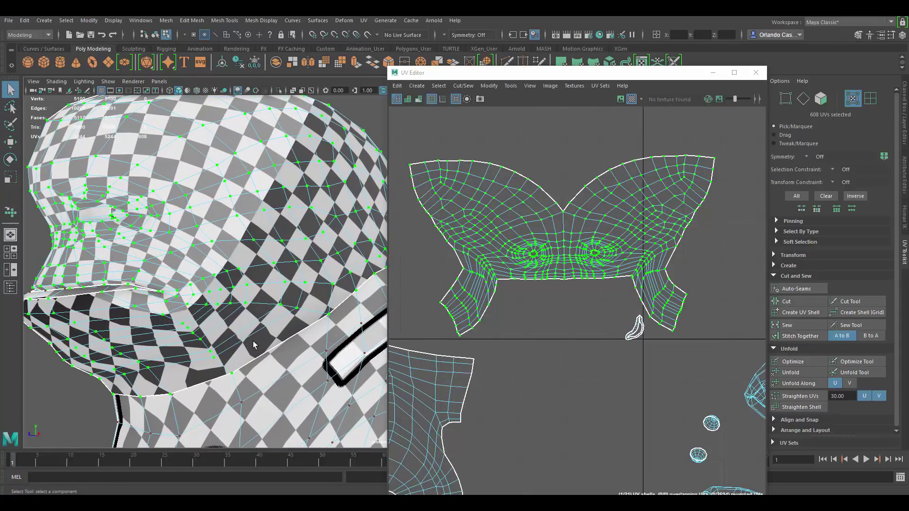
pyautogui.keyDown('alt'); pyautogui.moveTo(283, 322); pyautogui.dragTo(264, 293); pyautogui.keyUp('alt')
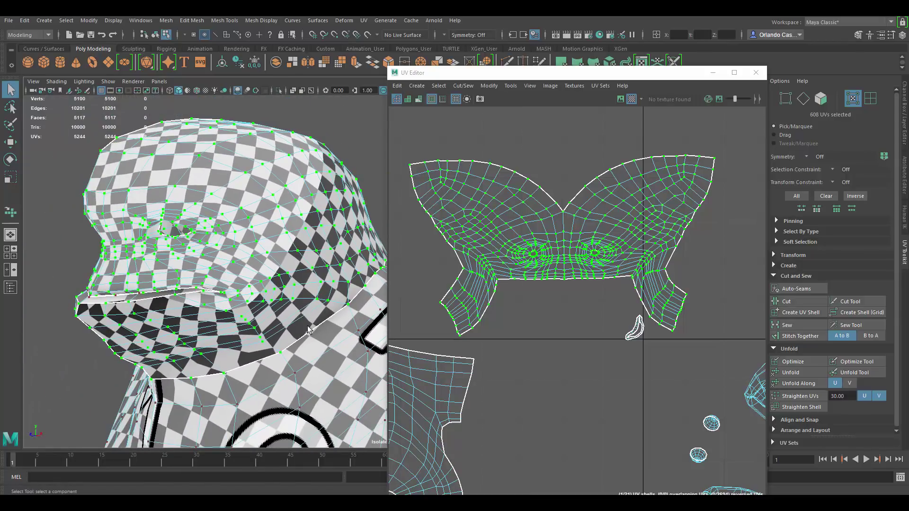
pyautogui.keyDown('alt'); pyautogui.moveTo(165, 335); pyautogui.dragTo(243, 315); pyautogui.keyUp('alt')
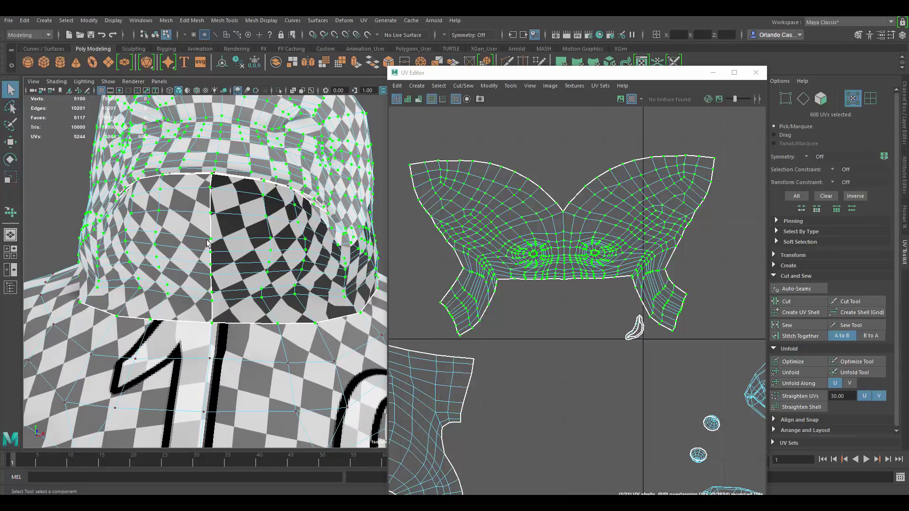
pyautogui.keyDown('alt'); pyautogui.moveTo(293, 268); pyautogui.dragTo(227, 294); pyautogui.keyUp('alt')
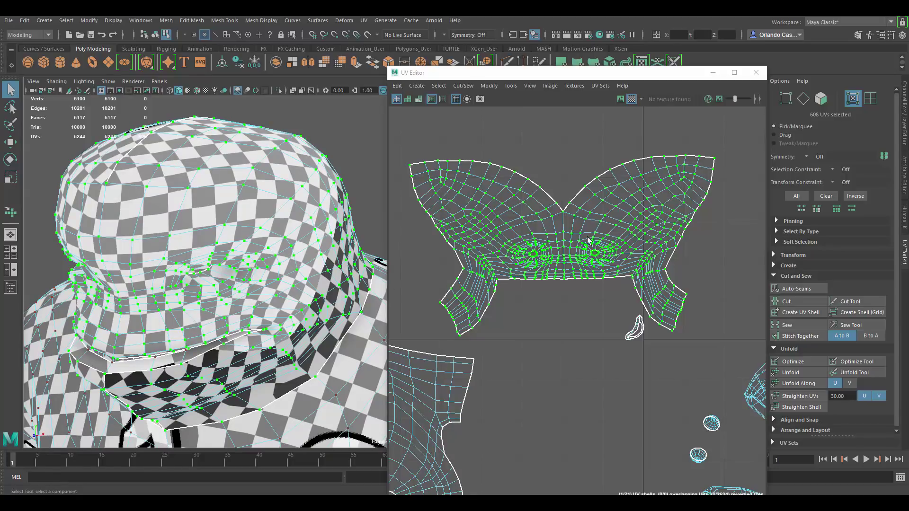
# Move the head shell up and to the left, clear of the small curved shell, and deselect its UVs
pyautogui.click(609, 220)
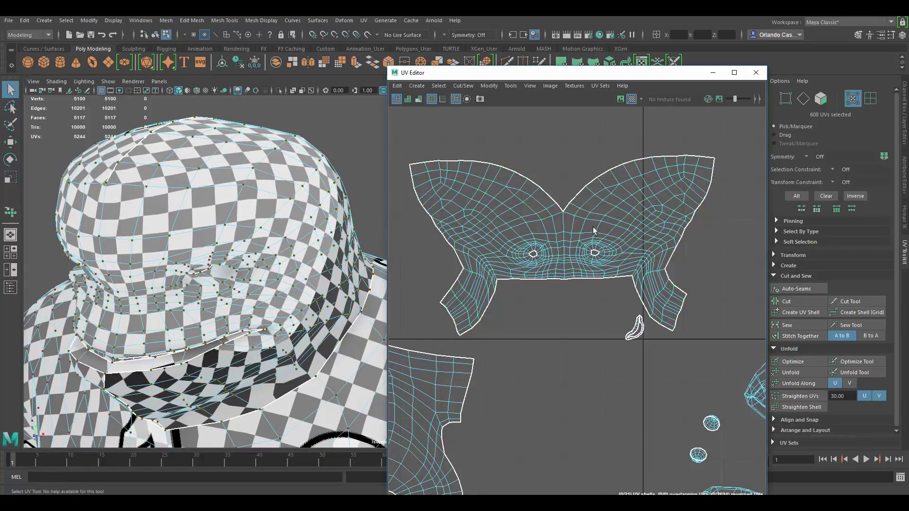
pyautogui.doubleClick(571, 243)
pyautogui.press('w')
pyautogui.moveTo(563, 246); pyautogui.dragTo(523, 233)
pyautogui.press('e')
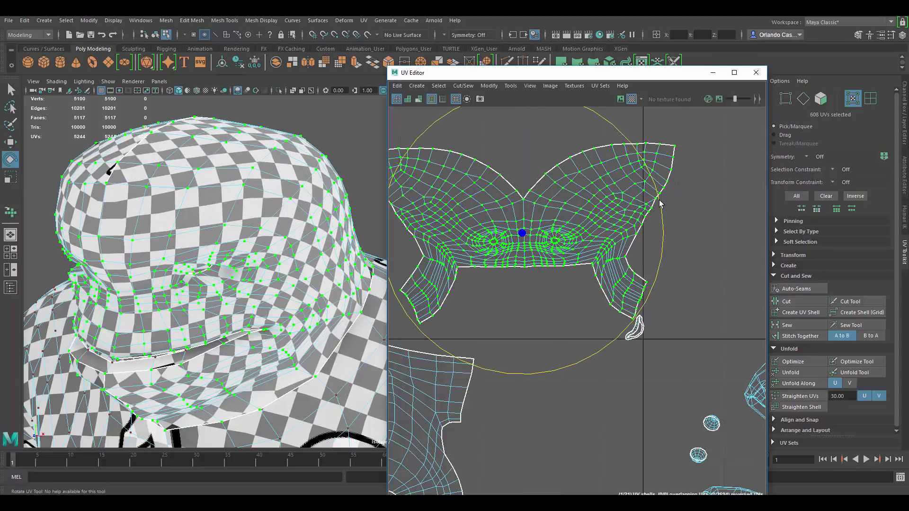
pyautogui.press('w')
pyautogui.click(672, 200)
pyautogui.scroll(-5, 554, 276)
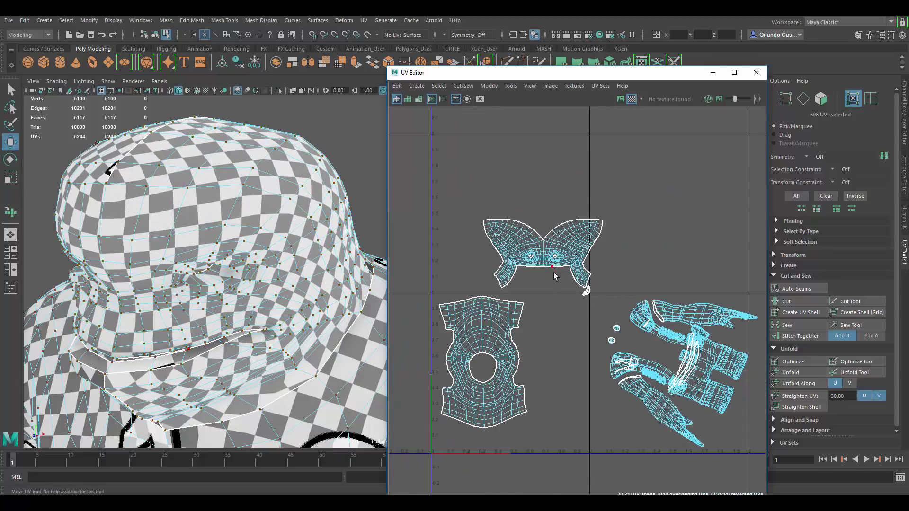
# Examine the checker pattern from the head down over the torso and legs
pyautogui.scroll(4, 554, 275)
pyautogui.keyDown('alt'); pyautogui.moveTo(263, 331); pyautogui.dragTo(307, 326); pyautogui.keyUp('alt')
pyautogui.keyDown('alt'); pyautogui.moveTo(307, 326); pyautogui.dragTo(249, 304, button='right'); pyautogui.keyUp('alt')
pyautogui.keyDown('alt'); pyautogui.moveTo(250, 305); pyautogui.dragTo(213, 249, button='middle'); pyautogui.keyUp('alt')
pyautogui.keyDown('alt'); pyautogui.moveTo(260, 292); pyautogui.dragTo(232, 298); pyautogui.keyUp('alt')
pyautogui.keyDown('alt'); pyautogui.moveTo(232, 299); pyautogui.dragTo(191, 234, button='middle'); pyautogui.keyUp('alt')
pyautogui.keyDown('alt'); pyautogui.moveTo(191, 233); pyautogui.dragTo(118, 275, button='right'); pyautogui.keyUp('alt')
pyautogui.keyDown('alt'); pyautogui.moveTo(119, 275); pyautogui.dragTo(184, 279, button='middle'); pyautogui.keyUp('alt')
pyautogui.keyDown('alt'); pyautogui.moveTo(184, 279); pyautogui.dragTo(161, 279, button='right'); pyautogui.keyUp('alt')
pyautogui.keyDown('alt'); pyautogui.moveTo(322, 391); pyautogui.dragTo(286, 273, button='middle'); pyautogui.keyUp('alt')
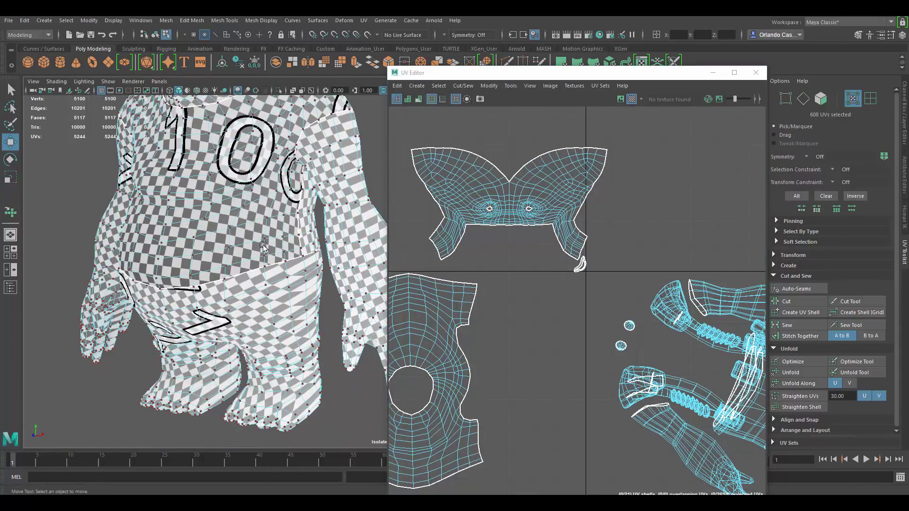
# Examine the checker pattern on the arm and hand, and review the overall layout of the UV shells
pyautogui.keyDown('alt'); pyautogui.moveTo(261, 242); pyautogui.dragTo(320, 270); pyautogui.keyUp('alt')
pyautogui.keyDown('alt'); pyautogui.moveTo(321, 269); pyautogui.dragTo(268, 265, button='middle'); pyautogui.keyUp('alt')
pyautogui.keyDown('alt'); pyautogui.moveTo(269, 265); pyautogui.dragTo(313, 273, button='right'); pyautogui.keyUp('alt')
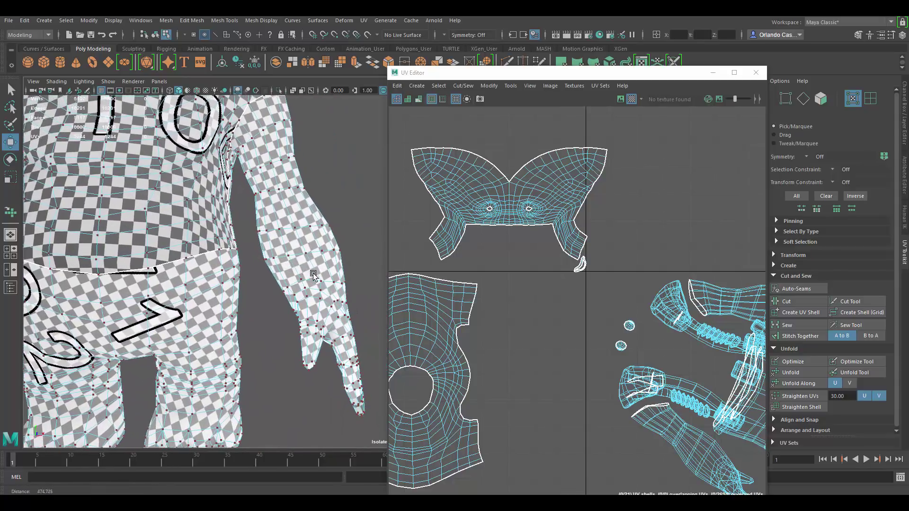
pyautogui.keyDown('alt'); pyautogui.moveTo(331, 290); pyautogui.dragTo(301, 337); pyautogui.keyUp('alt')
pyautogui.keyDown('alt'); pyautogui.moveTo(301, 337); pyautogui.dragTo(369, 310, button='right'); pyautogui.keyUp('alt')
pyautogui.keyDown('alt'); pyautogui.moveTo(369, 310); pyautogui.dragTo(329, 288); pyautogui.keyUp('alt')
pyautogui.scroll(-4, 539, 269)
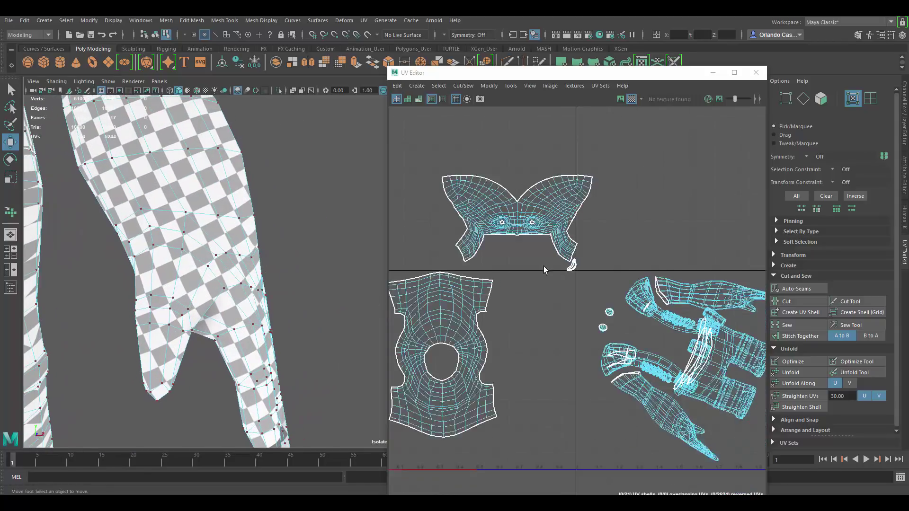
pyautogui.keyDown('alt'); pyautogui.moveTo(557, 279); pyautogui.dragTo(588, 262, button='middle'); pyautogui.keyUp('alt')
# Turn off the checker texture and cut the hand from the arm along the wrist's edge loop
pyautogui.moveTo(218, 257); pyautogui.dragTo(221, 177, button='right')
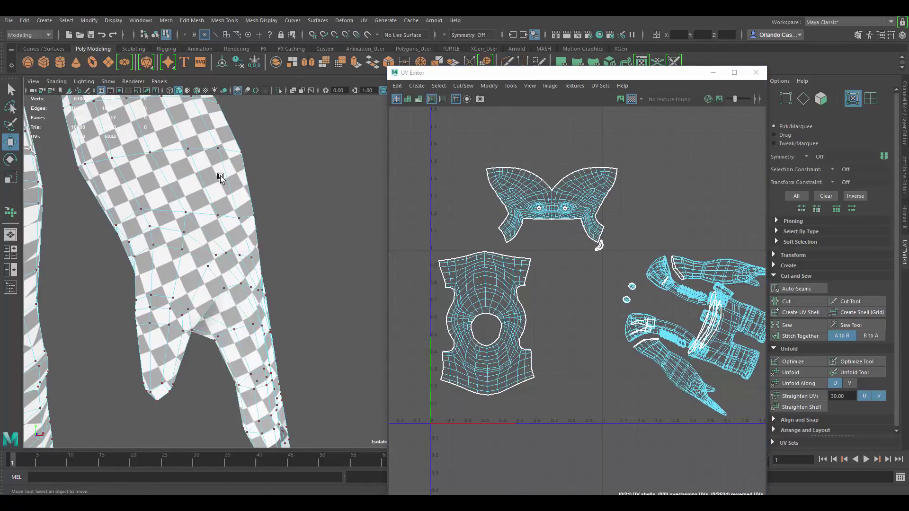
pyautogui.keyDown('alt'); pyautogui.moveTo(221, 177); pyautogui.dragTo(230, 251); pyautogui.keyUp('alt')
pyautogui.click(630, 101)
pyautogui.click(235, 250)
pyautogui.click(175, 206)
pyautogui.keyDown('shift'); pyautogui.click(141, 211); pyautogui.keyUp('shift')
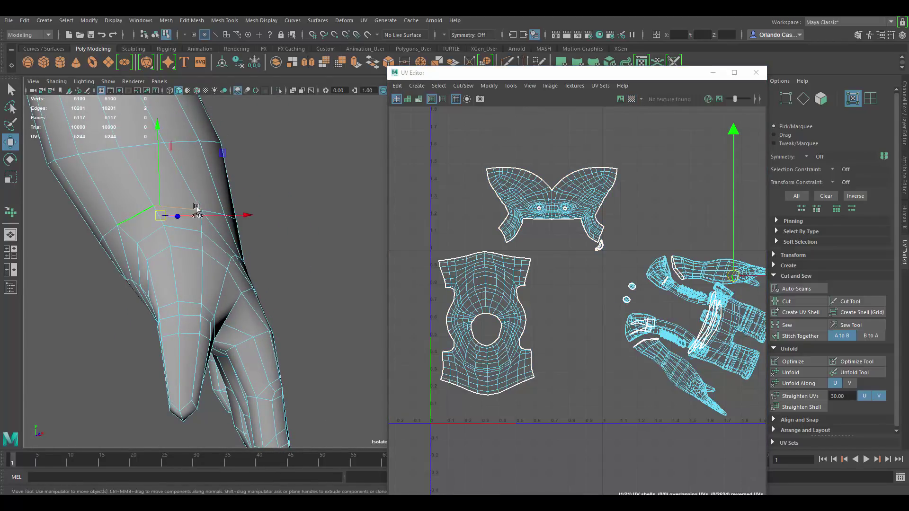
pyautogui.keyDown('alt'); pyautogui.moveTo(246, 200); pyautogui.dragTo(218, 251); pyautogui.keyUp('alt')
pyautogui.keyDown('shift'); pyautogui.doubleClick(222, 254); pyautogui.keyUp('shift')
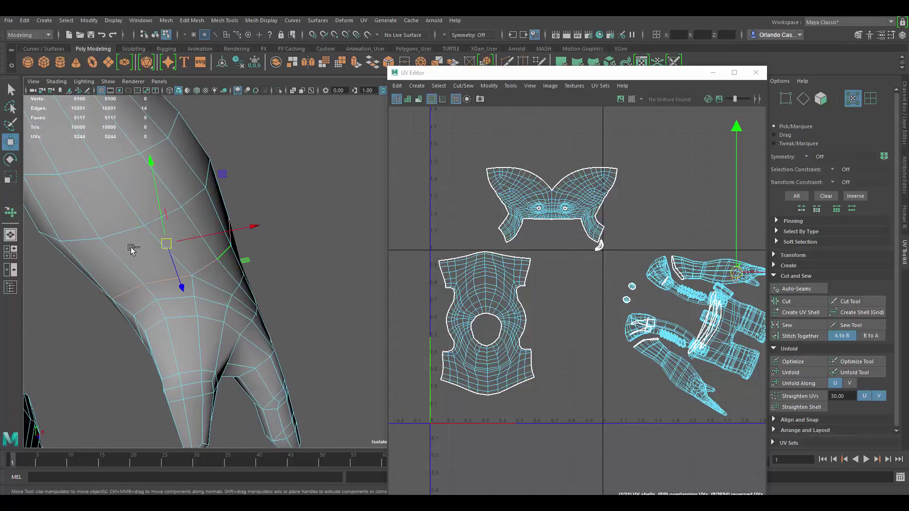
pyautogui.keyDown('alt'); pyautogui.moveTo(132, 250); pyautogui.dragTo(164, 207); pyautogui.keyUp('alt')
pyautogui.keyDown('alt'); pyautogui.moveTo(229, 232); pyautogui.dragTo(110, 249); pyautogui.keyUp('alt')
pyautogui.keyDown('shift'); pyautogui.moveTo(590, 249); pyautogui.dragTo(545, 259, button='right'); pyautogui.keyUp('shift')
pyautogui.rightClick(582, 246)
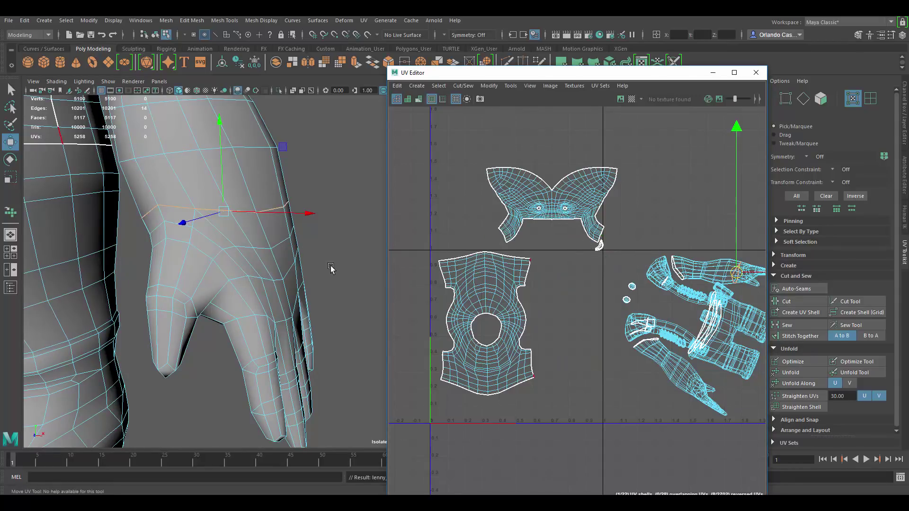
# Cut the edge loop running lengthwise along the hand, leaving its edges above the wrist out of the selection
pyautogui.keyDown('alt'); pyautogui.moveTo(331, 269); pyautogui.dragTo(189, 310); pyautogui.keyUp('alt')
pyautogui.scroll(-3, 323, 280)
pyautogui.keyDown('alt'); pyautogui.moveTo(331, 306); pyautogui.dragTo(155, 289, button='middle'); pyautogui.keyUp('alt')
pyautogui.keyDown('alt'); pyautogui.moveTo(155, 288); pyautogui.dragTo(238, 298, button='right'); pyautogui.keyUp('alt')
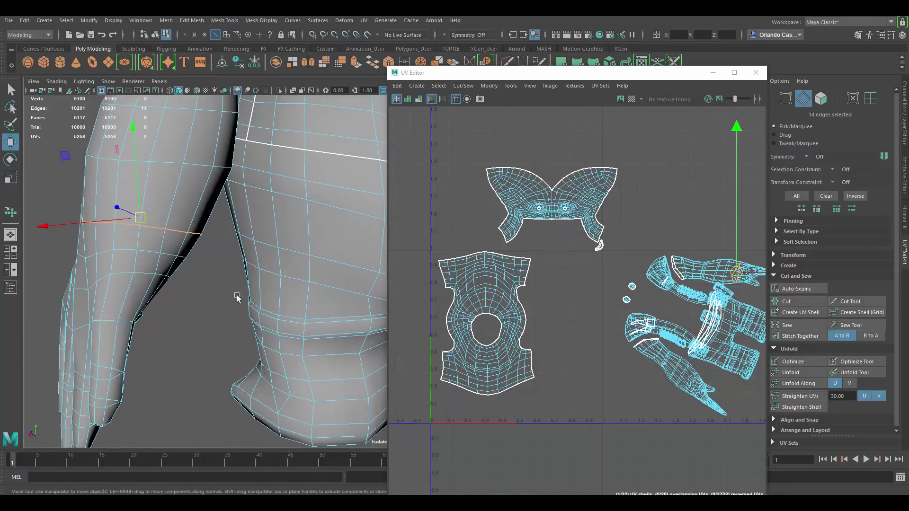
pyautogui.keyDown('alt'); pyautogui.moveTo(238, 298); pyautogui.dragTo(322, 308); pyautogui.keyUp('alt')
pyautogui.keyDown('alt'); pyautogui.moveTo(322, 308); pyautogui.dragTo(154, 297, button='right'); pyautogui.keyUp('alt')
pyautogui.keyDown('alt'); pyautogui.moveTo(154, 299); pyautogui.dragTo(244, 213); pyautogui.keyUp('alt')
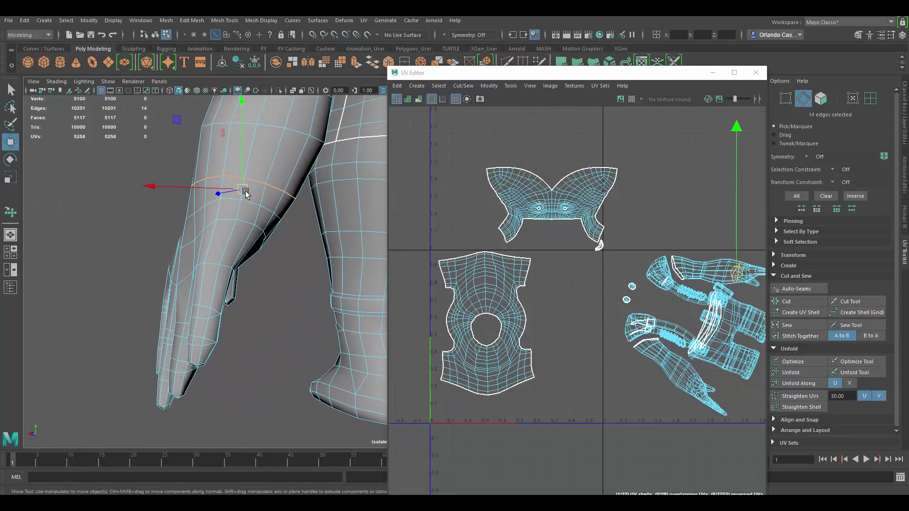
pyautogui.click(244, 187)
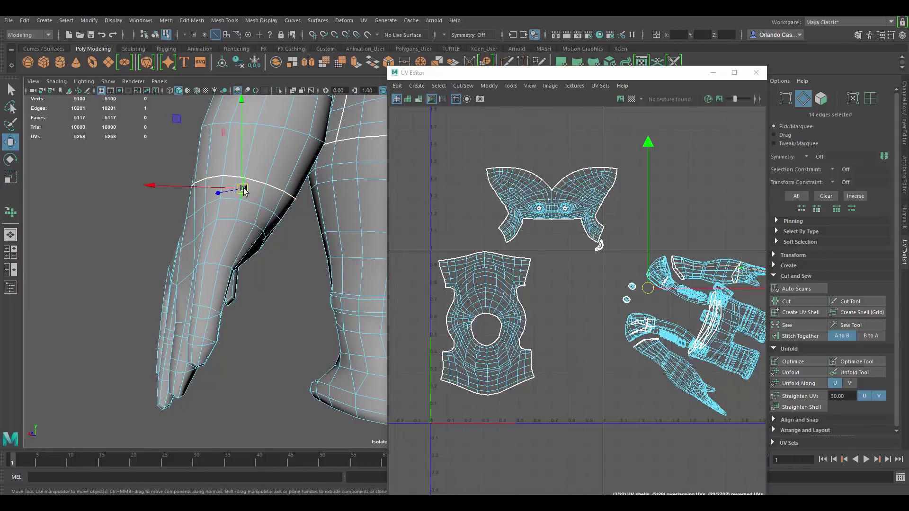
pyautogui.keyDown('alt'); pyautogui.moveTo(259, 266); pyautogui.dragTo(327, 260); pyautogui.keyUp('alt')
pyautogui.keyDown('alt'); pyautogui.moveTo(179, 251); pyautogui.dragTo(349, 263); pyautogui.keyUp('alt')
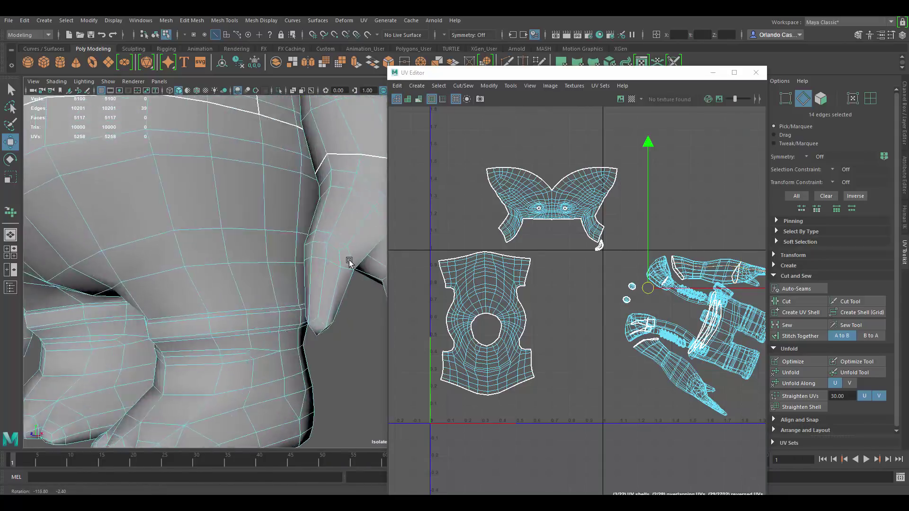
pyautogui.keyDown('alt'); pyautogui.moveTo(349, 264); pyautogui.dragTo(166, 265, button='right'); pyautogui.keyUp('alt')
pyautogui.keyDown('alt'); pyautogui.moveTo(133, 175); pyautogui.dragTo(158, 343, button='middle'); pyautogui.keyUp('alt')
pyautogui.keyDown('alt'); pyautogui.moveTo(272, 279); pyautogui.dragTo(231, 240); pyautogui.keyUp('alt')
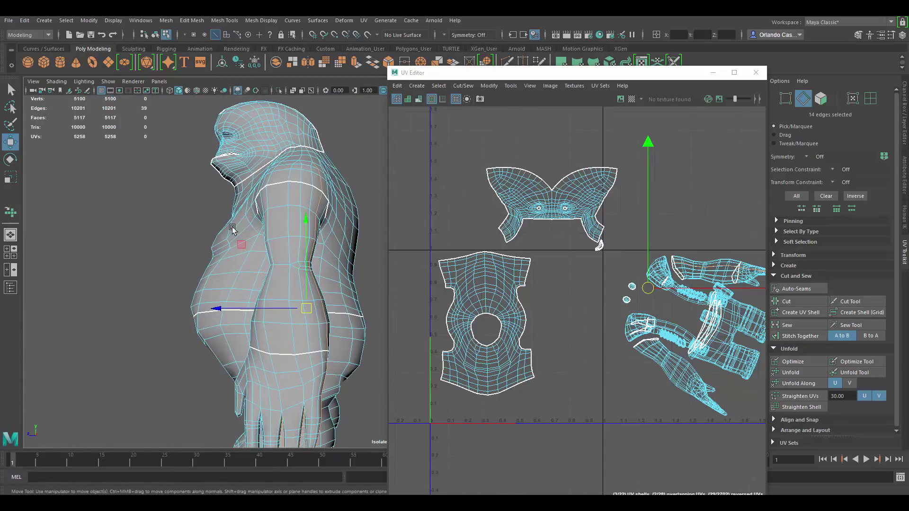
pyautogui.keyDown('alt'); pyautogui.moveTo(332, 175); pyautogui.dragTo(290, 158); pyautogui.keyUp('alt')
pyautogui.keyDown('ctrl'); pyautogui.moveTo(374, 325); pyautogui.dragTo(294, 156); pyautogui.keyUp('ctrl')
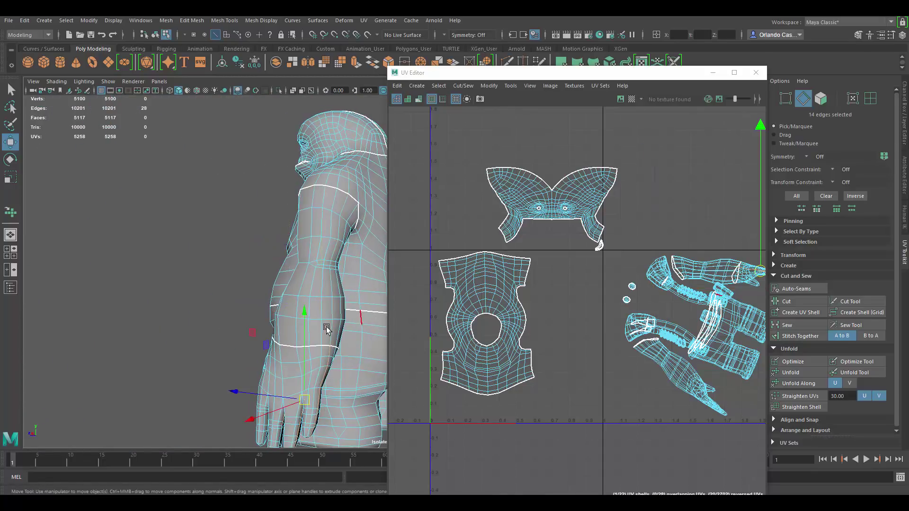
pyautogui.keyDown('alt'); pyautogui.moveTo(331, 412); pyautogui.dragTo(345, 325, button='middle'); pyautogui.keyUp('alt')
pyautogui.keyDown('alt'); pyautogui.moveTo(265, 323); pyautogui.dragTo(341, 324, button='right'); pyautogui.keyUp('alt')
pyautogui.keyDown('alt'); pyautogui.moveTo(289, 323); pyautogui.dragTo(335, 322); pyautogui.keyUp('alt')
pyautogui.moveTo(579, 284); pyautogui.dragTo(510, 297, button='right')
pyautogui.click(586, 298)
# Cut the edge loop that runs along the sides and tips of the neighbouring middle fingers
pyautogui.keyDown('alt'); pyautogui.moveTo(221, 260); pyautogui.dragTo(255, 204); pyautogui.keyUp('alt')
pyautogui.keyDown('alt'); pyautogui.moveTo(218, 217); pyautogui.dragTo(295, 252, button='middle'); pyautogui.keyUp('alt')
pyautogui.keyDown('alt'); pyautogui.moveTo(294, 255); pyautogui.dragTo(273, 271); pyautogui.keyUp('alt')
pyautogui.doubleClick(249, 249)
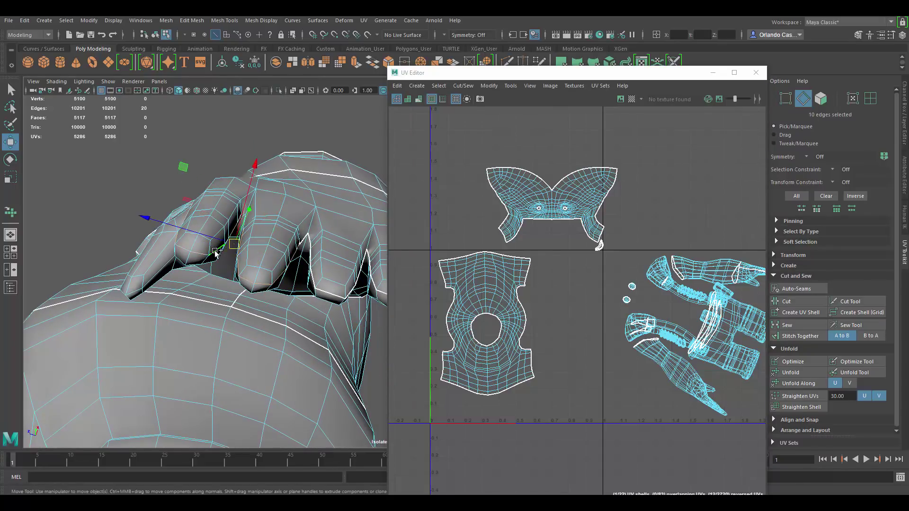
pyautogui.keyDown('shift'); pyautogui.moveTo(563, 260); pyautogui.dragTo(529, 275, button='right'); pyautogui.keyUp('shift')
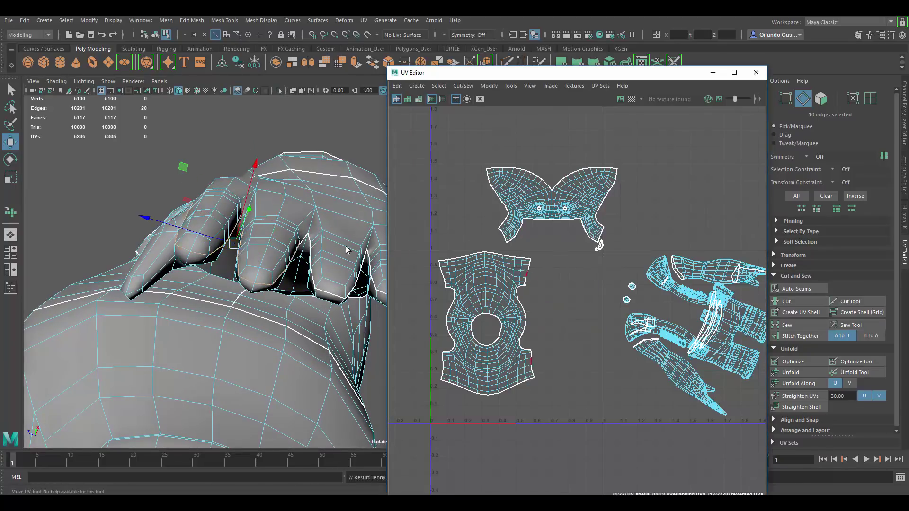
# Cut the remaining short seam in the gap between the fingers
pyautogui.keyDown('alt'); pyautogui.moveTo(284, 216); pyautogui.dragTo(301, 199); pyautogui.keyUp('alt')
pyautogui.keyDown('alt'); pyautogui.moveTo(301, 199); pyautogui.dragTo(306, 205, button='right'); pyautogui.keyUp('alt')
pyautogui.keyDown('alt'); pyautogui.moveTo(289, 196); pyautogui.dragTo(279, 221, button='middle'); pyautogui.keyUp('alt')
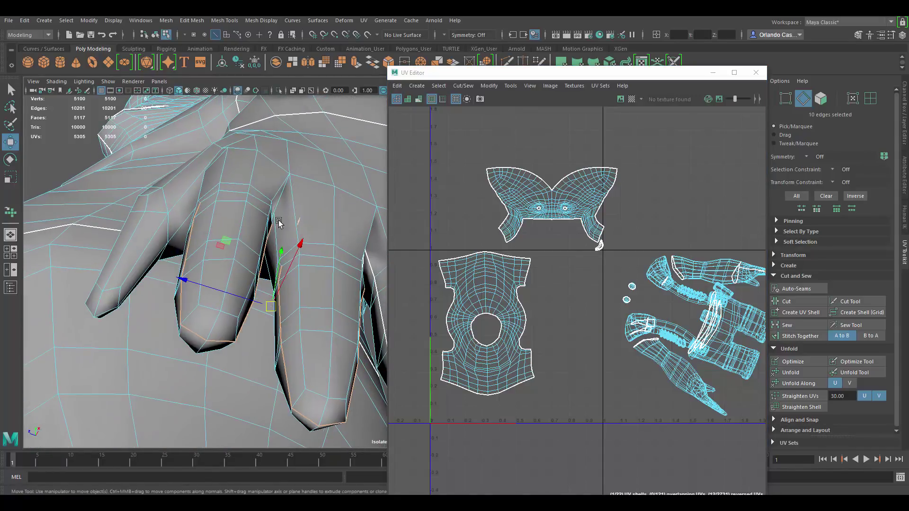
pyautogui.keyDown('alt'); pyautogui.moveTo(311, 223); pyautogui.dragTo(278, 247); pyautogui.keyUp('alt')
pyautogui.scroll(5, 305, 224)
pyautogui.scroll(-4, 304, 224)
# Select the edge loop through the thumb, deselect its edges on the rest of the body, and cut the thumb's seam
pyautogui.doubleClick(280, 220)
pyautogui.keyDown('alt'); pyautogui.moveTo(280, 223); pyautogui.dragTo(247, 251, button='right'); pyautogui.keyUp('alt')
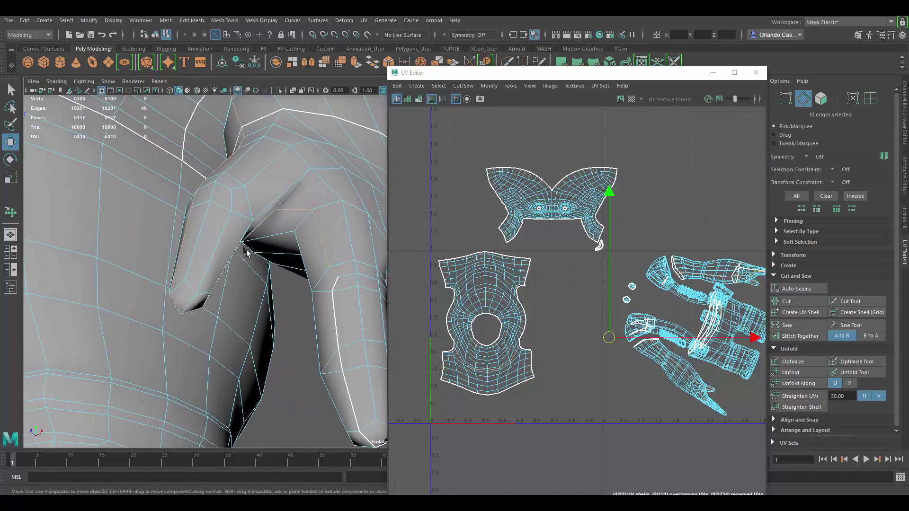
pyautogui.keyDown('alt'); pyautogui.moveTo(141, 215); pyautogui.dragTo(154, 169, button='right'); pyautogui.keyUp('alt')
pyautogui.keyDown('alt'); pyautogui.moveTo(154, 168); pyautogui.dragTo(295, 141); pyautogui.keyUp('alt')
pyautogui.keyDown('alt'); pyautogui.moveTo(294, 141); pyautogui.dragTo(155, 189, button='right'); pyautogui.keyUp('alt')
pyautogui.keyDown('alt'); pyautogui.moveTo(155, 188); pyautogui.dragTo(160, 181); pyautogui.keyUp('alt')
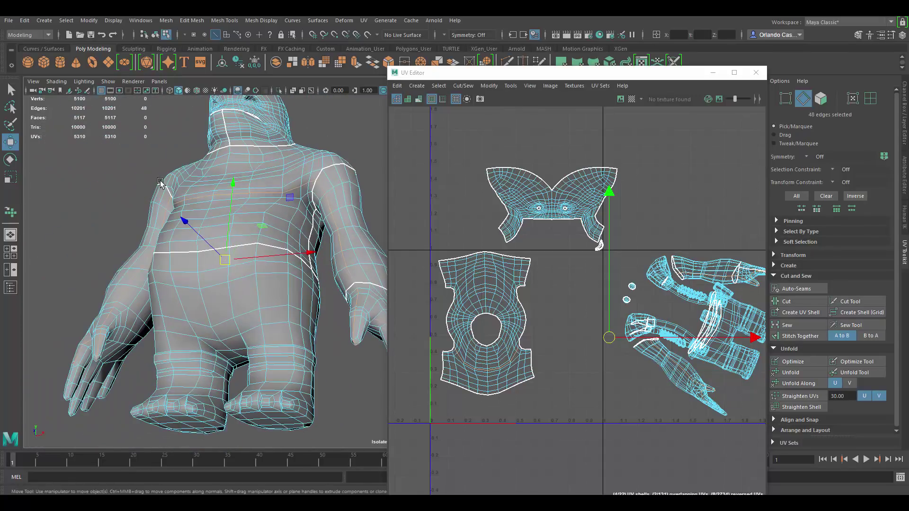
pyautogui.keyDown('ctrl'); pyautogui.moveTo(327, 236); pyautogui.dragTo(373, 274); pyautogui.keyUp('ctrl')
pyautogui.keyDown('alt'); pyautogui.moveTo(142, 266); pyautogui.dragTo(102, 222, button='right'); pyautogui.keyUp('alt')
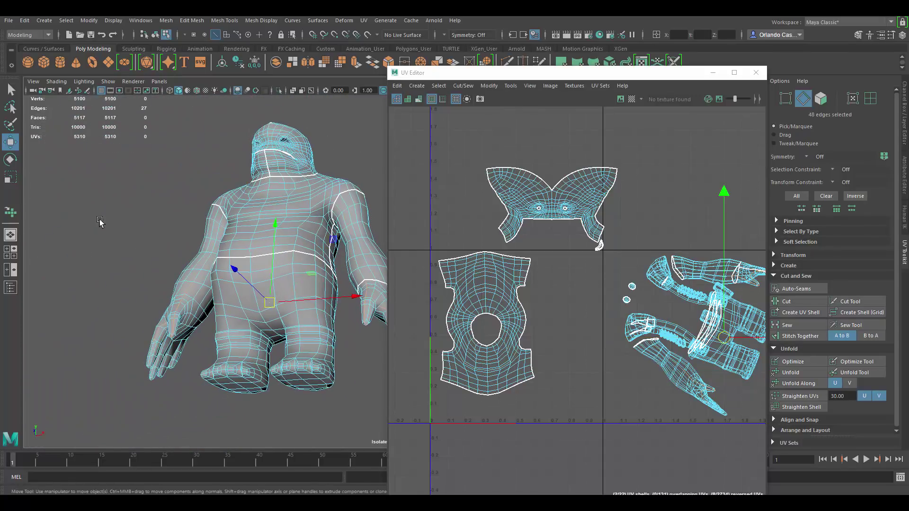
pyautogui.keyDown('ctrl'); pyautogui.moveTo(100, 221); pyautogui.dragTo(270, 421); pyautogui.keyUp('ctrl')
pyautogui.keyDown('alt'); pyautogui.moveTo(192, 308); pyautogui.dragTo(88, 279, button='middle'); pyautogui.keyUp('alt')
pyautogui.keyDown('alt'); pyautogui.moveTo(87, 279); pyautogui.dragTo(269, 289, button='right'); pyautogui.keyUp('alt')
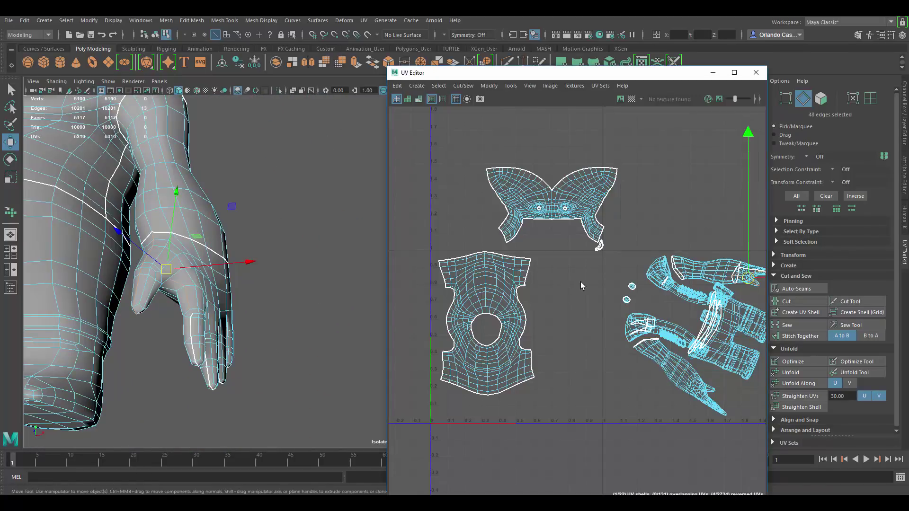
pyautogui.keyDown('shift'); pyautogui.moveTo(581, 282); pyautogui.dragTo(542, 297, button='right'); pyautogui.keyUp('shift')
# Switch to UV selection and select the UVs of the thumb and fingers on the cut hand
pyautogui.keyDown('alt'); pyautogui.moveTo(269, 315); pyautogui.dragTo(325, 273); pyautogui.keyUp('alt')
pyautogui.moveTo(292, 233); pyautogui.dragTo(295, 262, button='right')
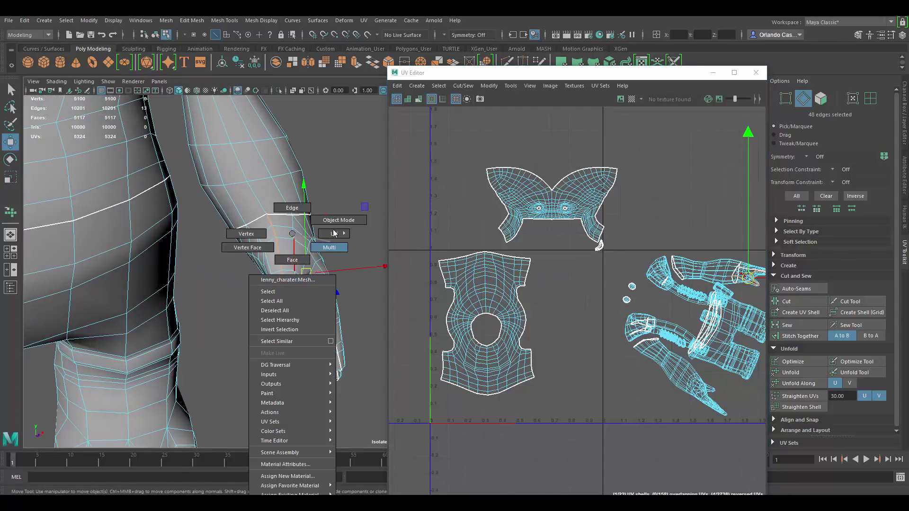
pyautogui.moveTo(334, 233); pyautogui.dragTo(333, 230, button='right')
pyautogui.moveTo(358, 398); pyautogui.dragTo(259, 278)
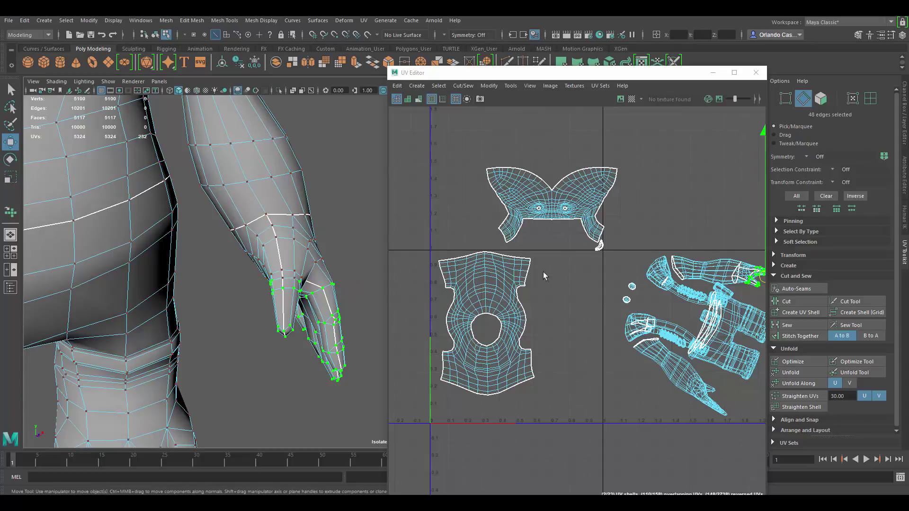
# Extend the selection to the complete hand shells, move them into the empty space beside the torso shell, and unfold them
pyautogui.keyDown('alt'); pyautogui.moveTo(544, 274); pyautogui.dragTo(479, 276, button='middle'); pyautogui.keyUp('alt')
pyautogui.keyDown('ctrl'); pyautogui.moveTo(640, 268); pyautogui.dragTo(642, 268, button='right'); pyautogui.keyUp('ctrl')
pyautogui.click(657, 279)
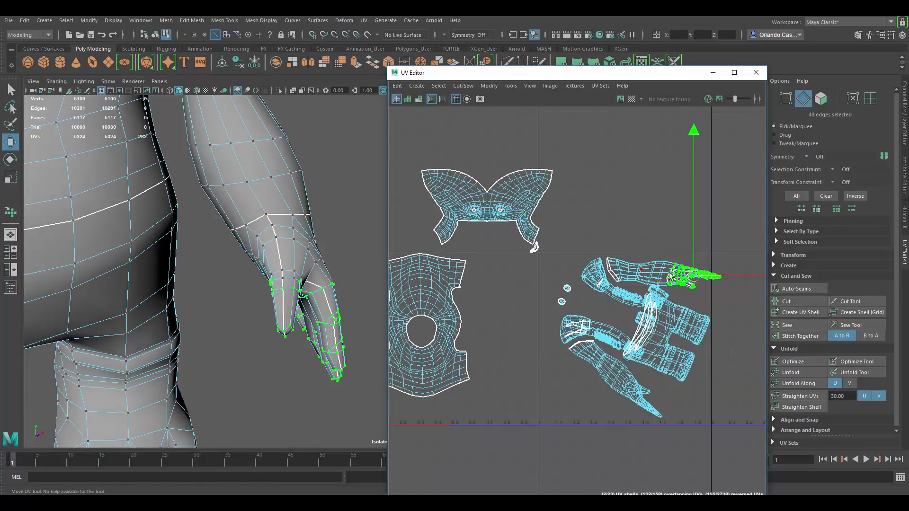
pyautogui.press('q')
pyautogui.press('w')
pyautogui.moveTo(696, 279); pyautogui.dragTo(523, 292)
pyautogui.click(800, 373)
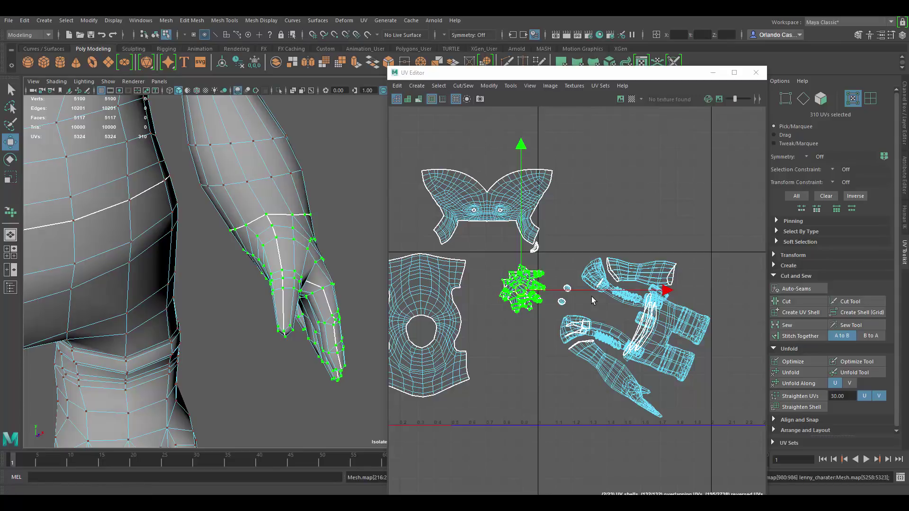
pyautogui.scroll(4, 520, 292)
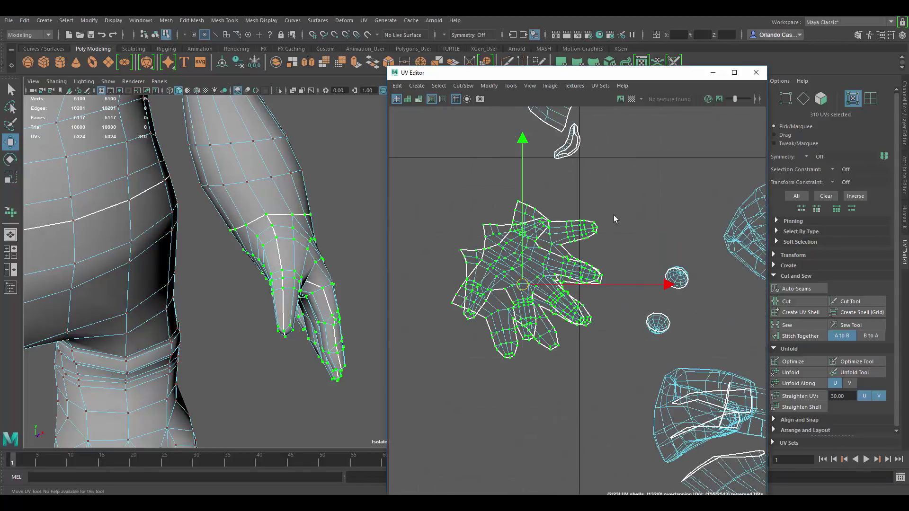
# Select one of the two overlapping hand shells and move it below the other
pyautogui.click(614, 219)
pyautogui.click(530, 260)
pyautogui.doubleClick(534, 262)
pyautogui.moveTo(534, 270); pyautogui.dragTo(460, 422)
pyautogui.keyDown('alt'); pyautogui.moveTo(552, 310); pyautogui.dragTo(596, 220, button='middle'); pyautogui.keyUp('alt')
# Rotate both hand shells so their fingers point downward
pyautogui.scroll(3, 606, 243)
pyautogui.press('e')
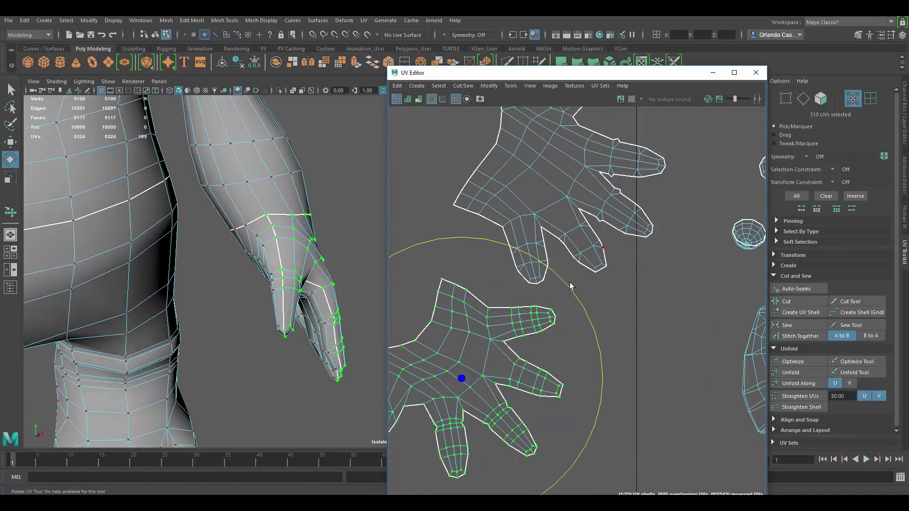
pyautogui.moveTo(571, 293); pyautogui.dragTo(583, 346)
pyautogui.scroll(-2, 573, 239)
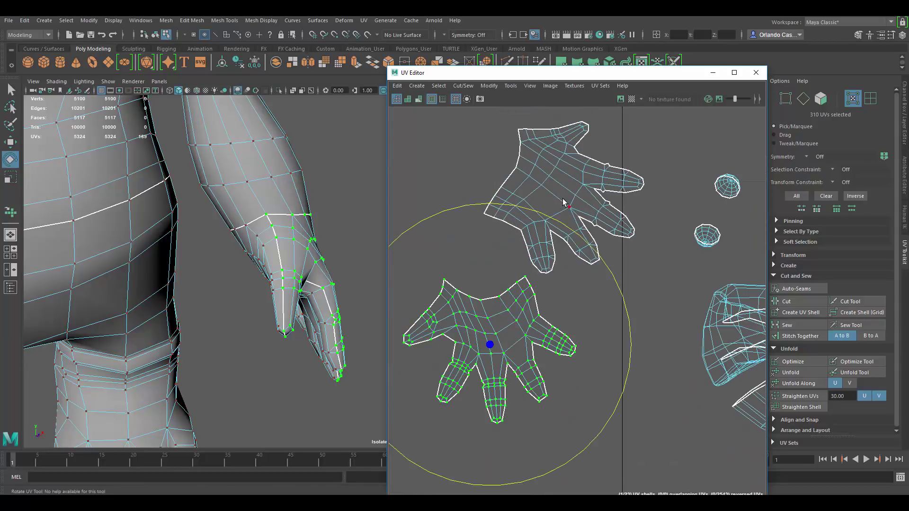
pyautogui.doubleClick(563, 202)
pyautogui.moveTo(690, 143); pyautogui.dragTo(623, 248)
# Turn on the checker map display and examine the checker distortion around the hand, thumb and fingers
pyautogui.press('w')
pyautogui.click(631, 98)
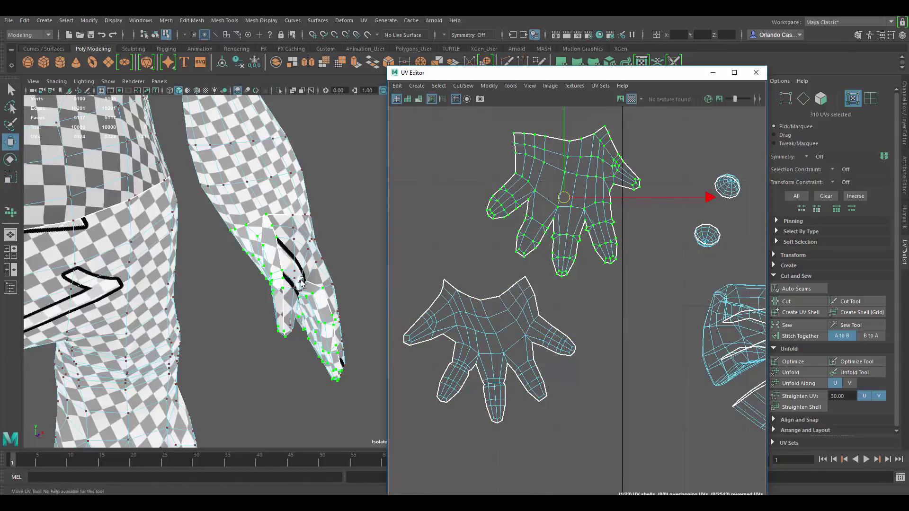
pyautogui.keyDown('alt'); pyautogui.moveTo(298, 278); pyautogui.dragTo(237, 266); pyautogui.keyUp('alt')
pyautogui.keyDown('alt'); pyautogui.moveTo(255, 260); pyautogui.dragTo(283, 253, button='middle'); pyautogui.keyUp('alt')
pyautogui.keyDown('alt'); pyautogui.moveTo(283, 253); pyautogui.dragTo(303, 269); pyautogui.keyUp('alt')
pyautogui.keyDown('alt'); pyautogui.moveTo(292, 283); pyautogui.dragTo(307, 280, button='right'); pyautogui.keyUp('alt')
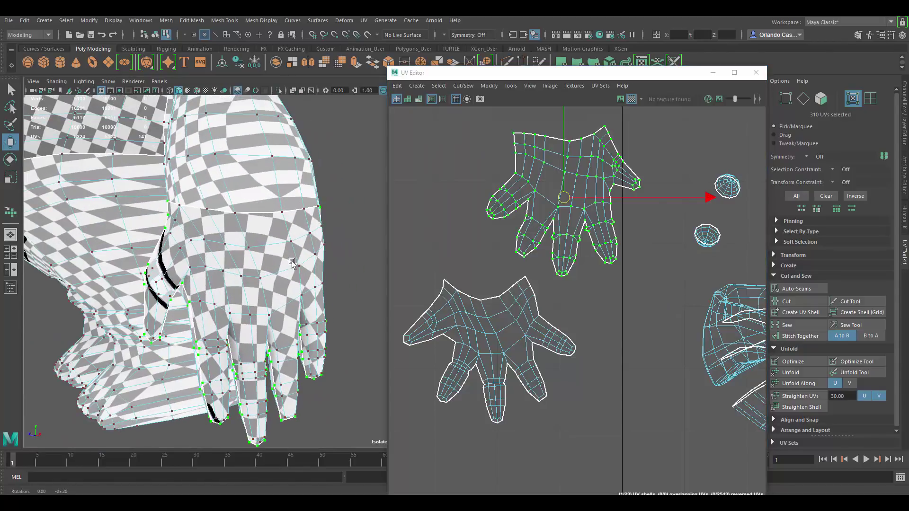
pyautogui.keyDown('alt'); pyautogui.moveTo(284, 262); pyautogui.dragTo(427, 237); pyautogui.keyUp('alt')
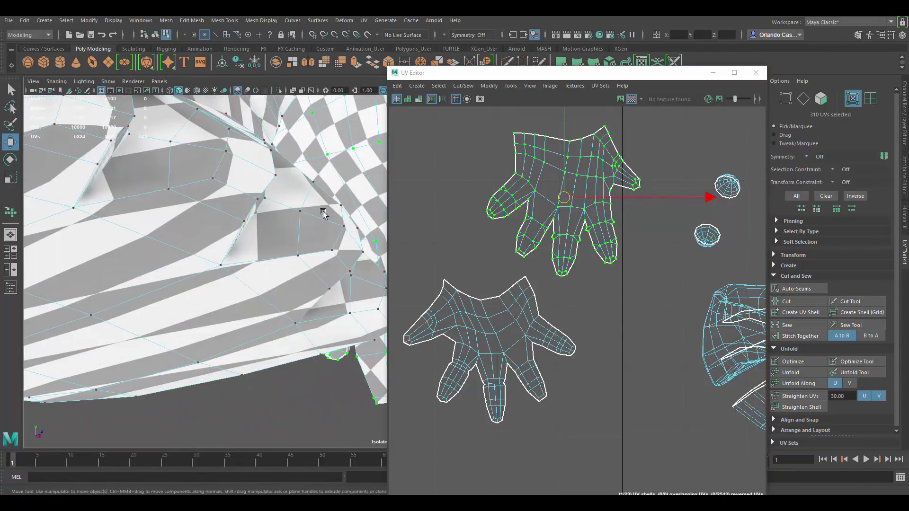
pyautogui.keyDown('alt'); pyautogui.moveTo(325, 213); pyautogui.dragTo(124, 368); pyautogui.keyUp('alt')
pyautogui.keyDown('alt'); pyautogui.moveTo(465, 281); pyautogui.dragTo(487, 244, button='middle'); pyautogui.keyUp('alt')
pyautogui.keyDown('alt'); pyautogui.moveTo(169, 288); pyautogui.dragTo(207, 290); pyautogui.keyUp('alt')
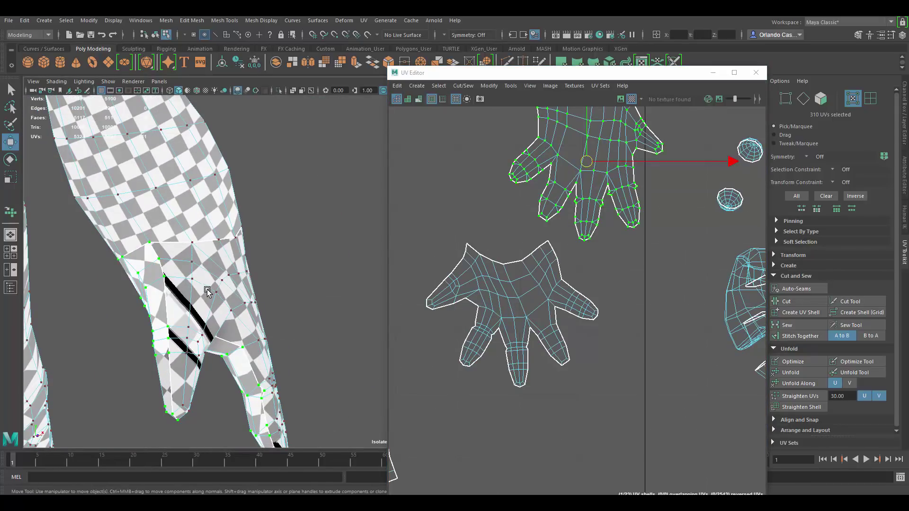
# Select the seam edges from the wrist along the thumb and sew the two hand shells together there
pyautogui.moveTo(206, 233); pyautogui.dragTo(205, 211, button='right')
pyautogui.keyDown('alt'); pyautogui.moveTo(161, 251); pyautogui.dragTo(204, 224, button='middle'); pyautogui.keyUp('alt')
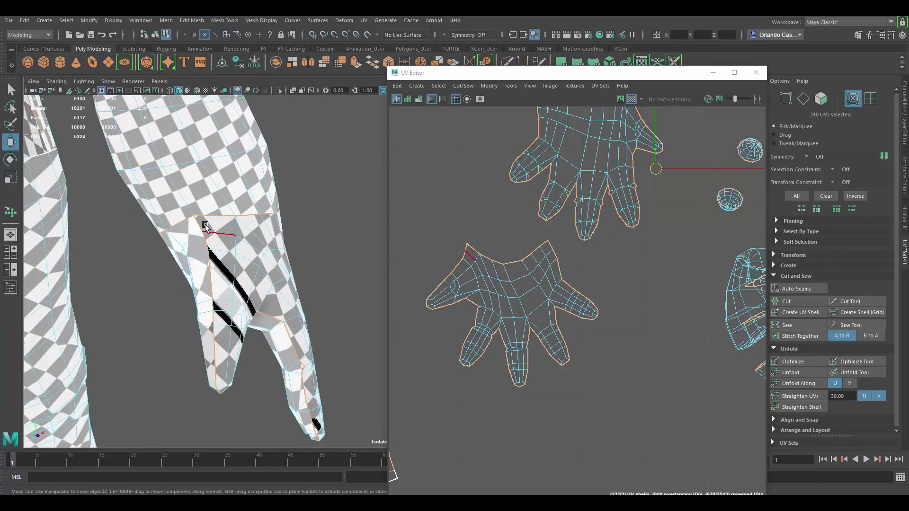
pyautogui.click(199, 225)
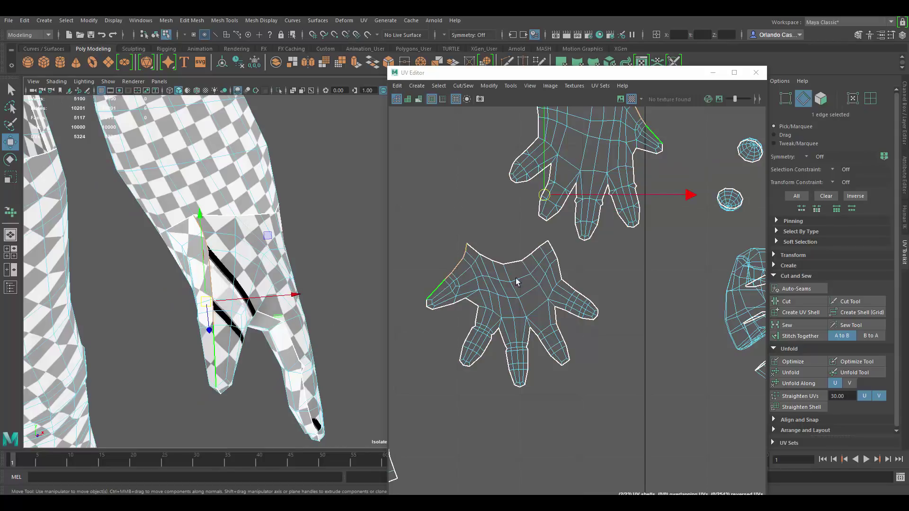
pyautogui.keyDown('alt'); pyautogui.moveTo(516, 281); pyautogui.dragTo(474, 340, button='middle'); pyautogui.keyUp('alt')
pyautogui.keyDown('shift'); pyautogui.moveTo(502, 249); pyautogui.dragTo(498, 218, button='right'); pyautogui.keyUp('shift')
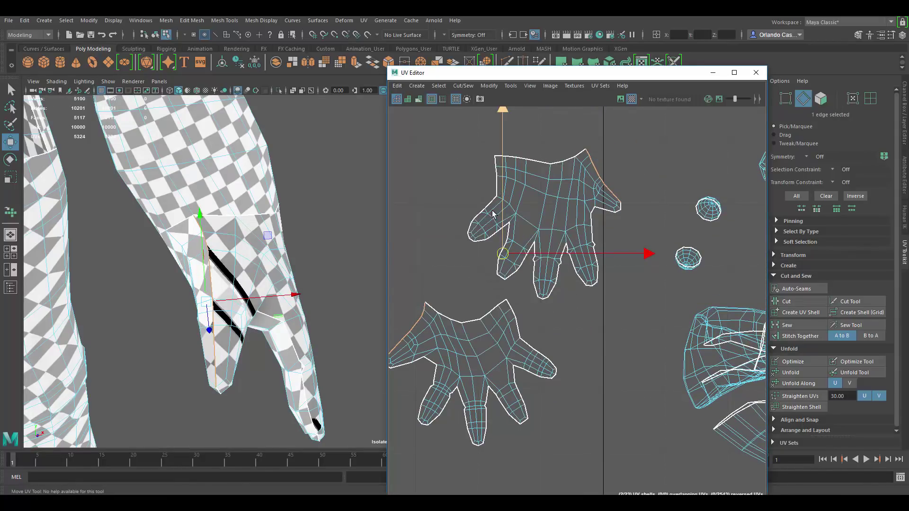
# Select the whole joined hand shell and unfold it
pyautogui.keyDown('alt'); pyautogui.moveTo(466, 268); pyautogui.dragTo(604, 180, button='middle'); pyautogui.keyUp('alt')
pyautogui.keyDown('alt'); pyautogui.moveTo(603, 180); pyautogui.dragTo(545, 223, button='right'); pyautogui.keyUp('alt')
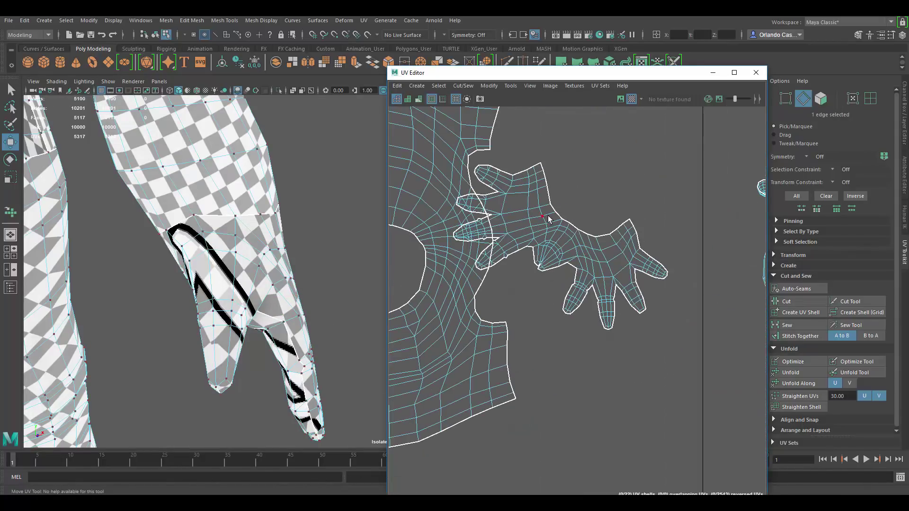
pyautogui.doubleClick(547, 215)
pyautogui.click(791, 372)
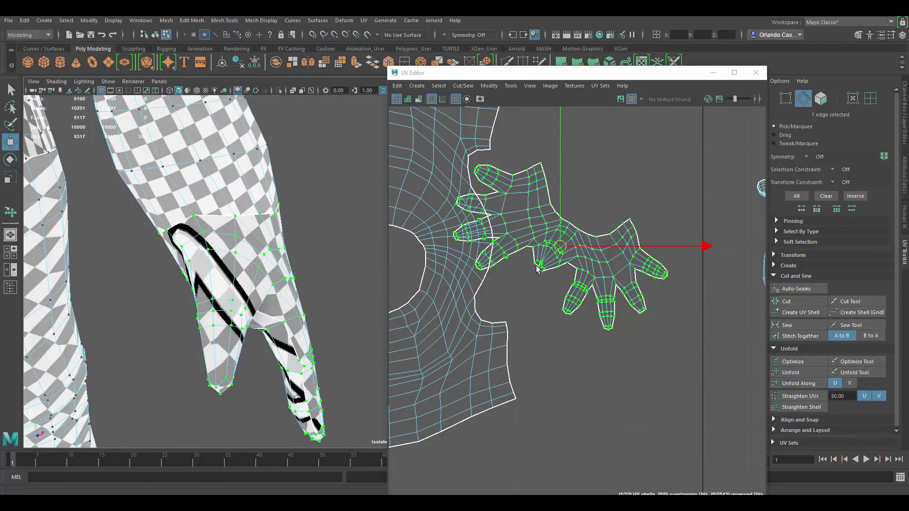
# Rotate the joined hand shell until both halves sit level, and move it clear of the torso shell
pyautogui.keyDown('alt'); pyautogui.moveTo(605, 194); pyautogui.dragTo(588, 234, button='middle'); pyautogui.keyUp('alt')
pyautogui.press('e')
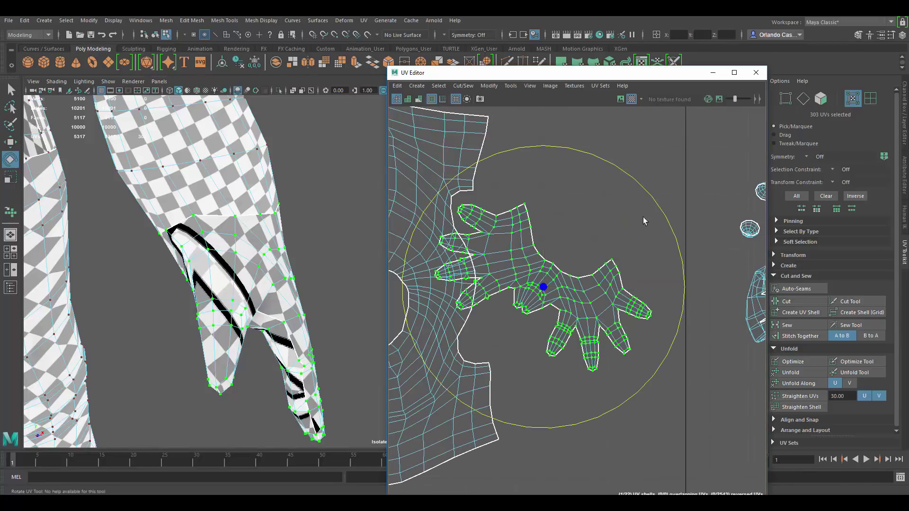
pyautogui.moveTo(656, 205); pyautogui.dragTo(628, 181)
pyautogui.moveTo(608, 175); pyautogui.dragTo(606, 179)
pyautogui.press('w')
pyautogui.moveTo(544, 287); pyautogui.dragTo(596, 284)
pyautogui.press('e')
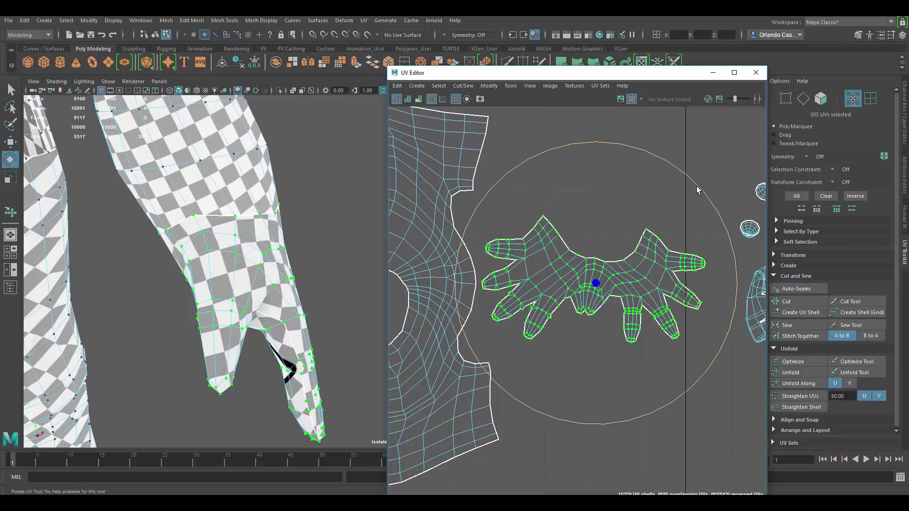
pyautogui.moveTo(697, 186); pyautogui.dragTo(692, 182)
pyautogui.scroll(-3, 598, 245)
pyautogui.scroll(-2, 597, 245)
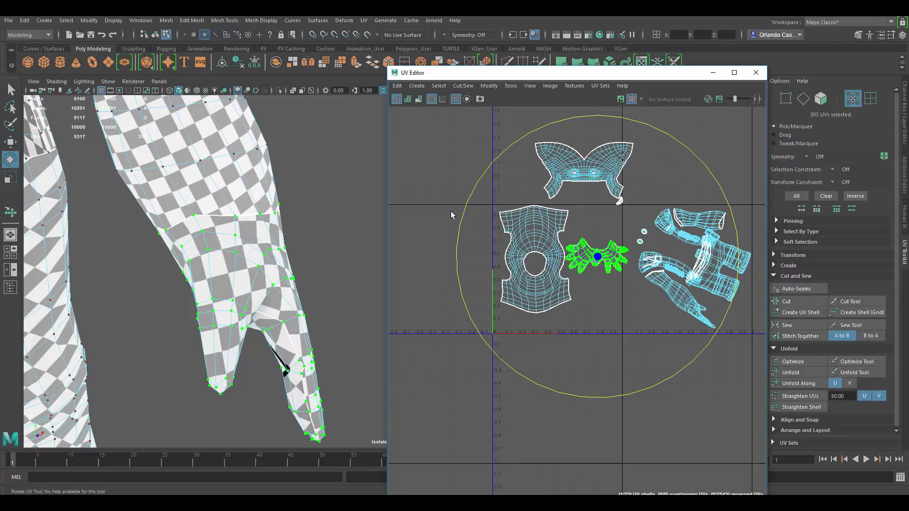
pyautogui.click(584, 229)
# Examine the checker pattern across the whole character and the overall arrangement of the UV shells
pyautogui.scroll(3, 584, 229)
pyautogui.scroll(-2, 586, 233)
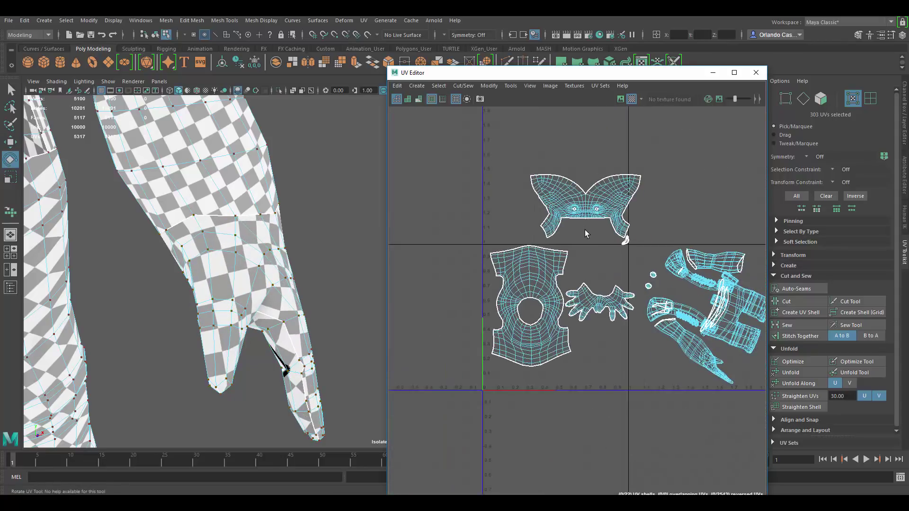
pyautogui.press('a')
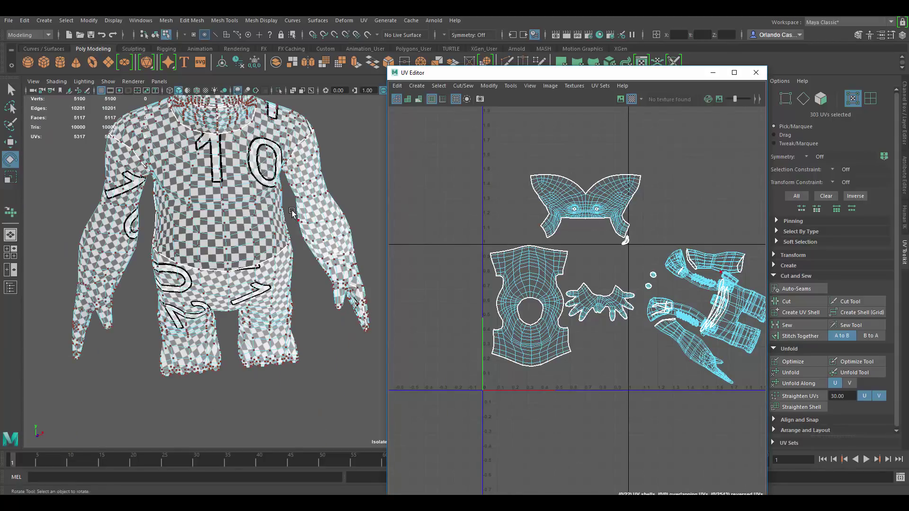
pyautogui.keyDown('alt'); pyautogui.moveTo(307, 257); pyautogui.dragTo(267, 284); pyautogui.keyUp('alt')
pyautogui.keyDown('alt'); pyautogui.moveTo(331, 286); pyautogui.dragTo(359, 279, button='right'); pyautogui.keyUp('alt')
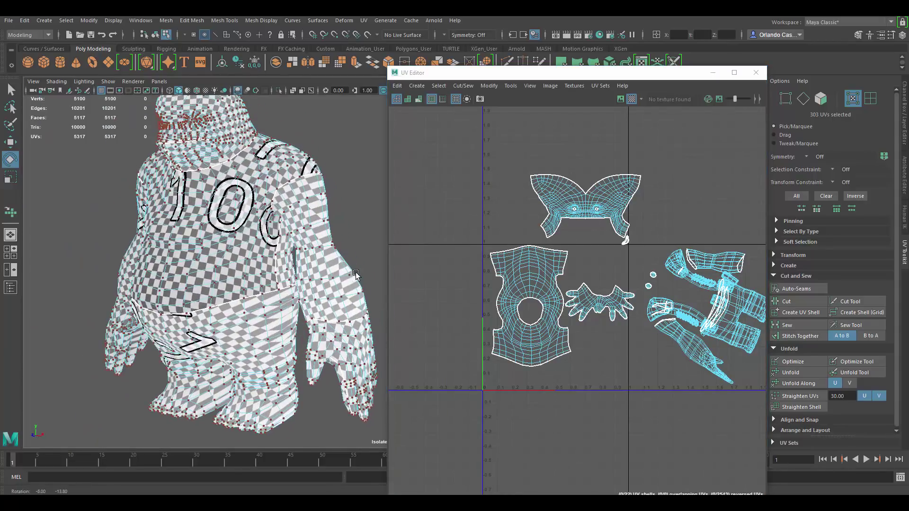
pyautogui.keyDown('alt'); pyautogui.moveTo(360, 279); pyautogui.dragTo(294, 243); pyautogui.keyUp('alt')
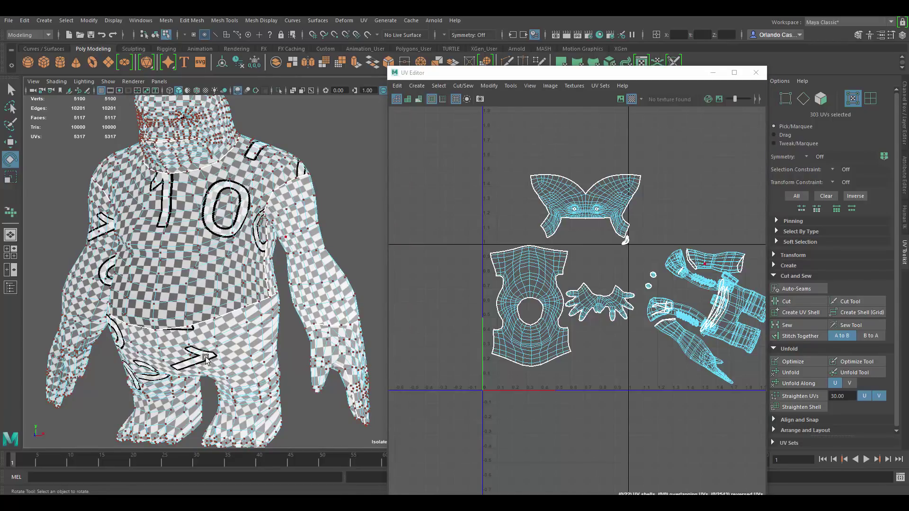
pyautogui.keyDown('alt'); pyautogui.moveTo(267, 331); pyautogui.dragTo(280, 313, button='middle'); pyautogui.keyUp('alt')
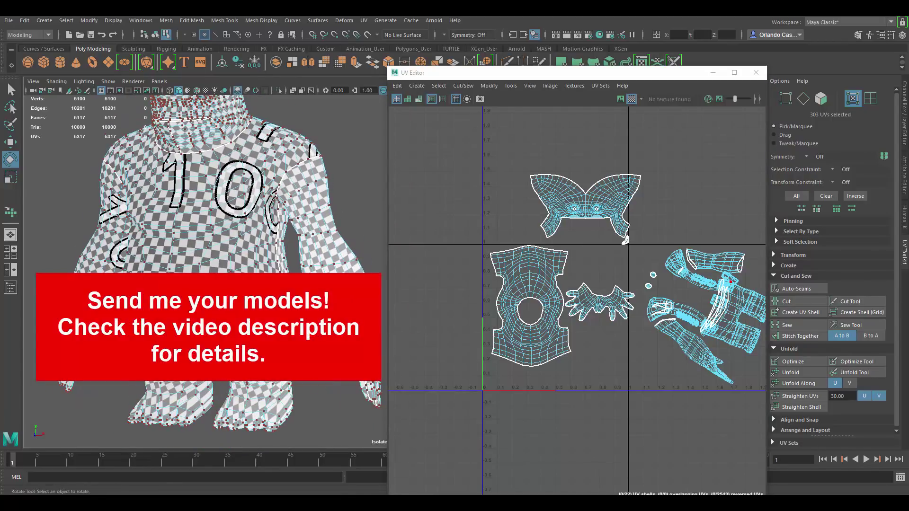
pyautogui.keyDown('alt'); pyautogui.moveTo(288, 263); pyautogui.dragTo(287, 282, button='middle'); pyautogui.keyUp('alt')
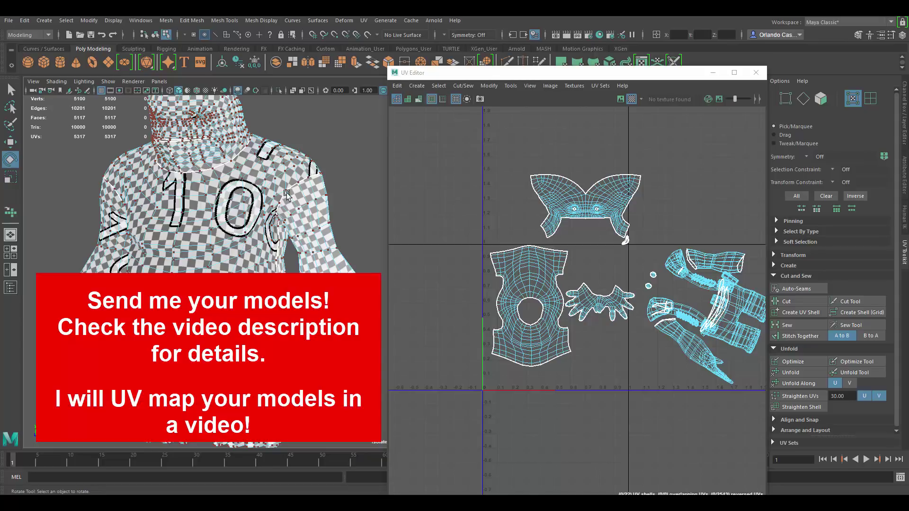
pyautogui.scroll(-3, 284, 192)
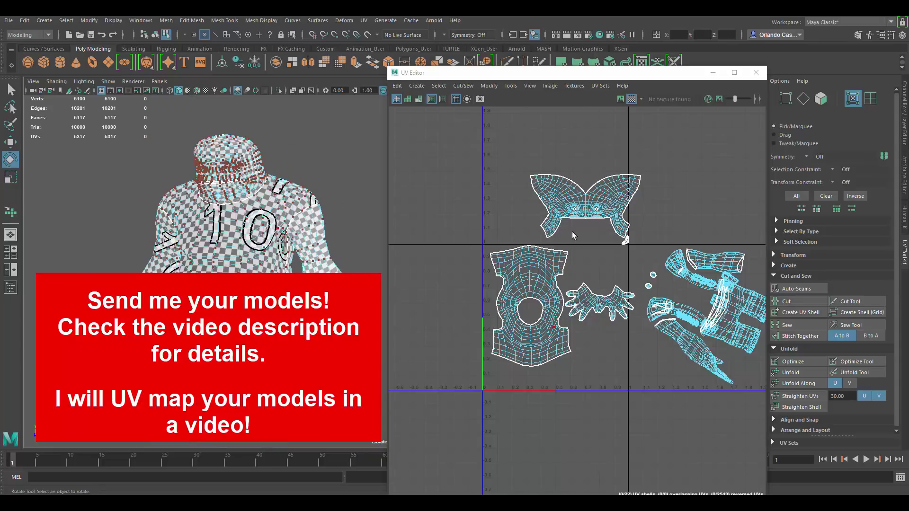
pyautogui.scroll(-2, 582, 223)
pyautogui.scroll(2, 523, 221)
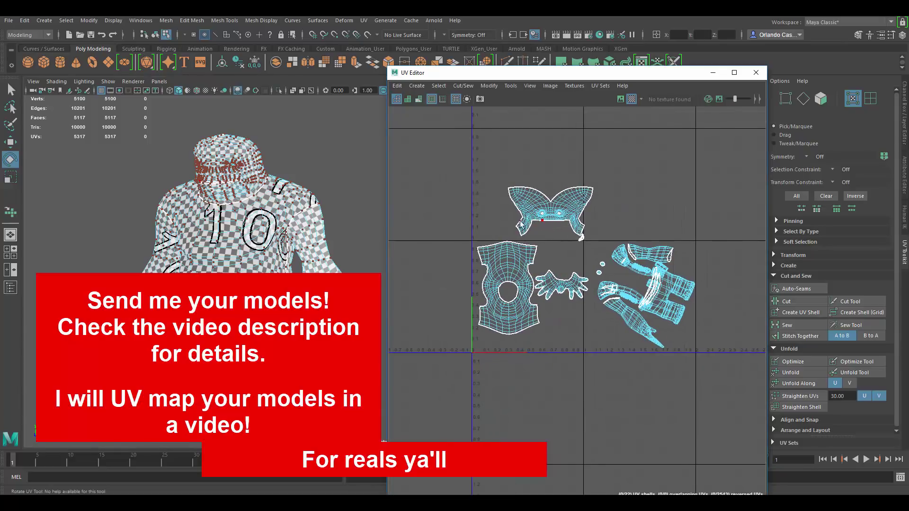